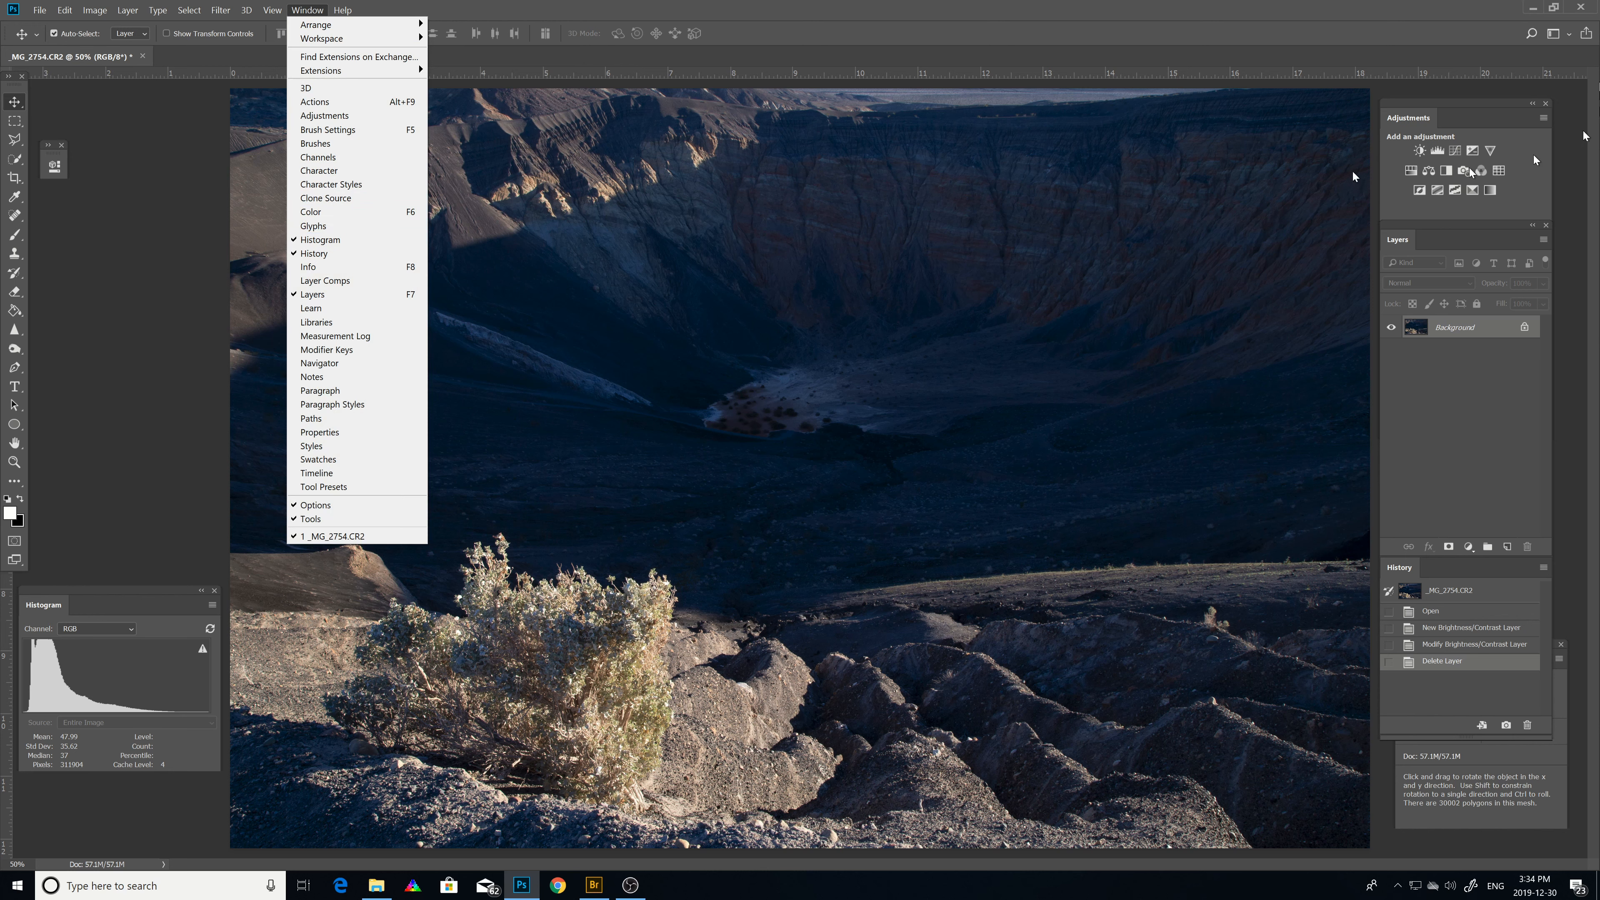
left_click(1377, 21)
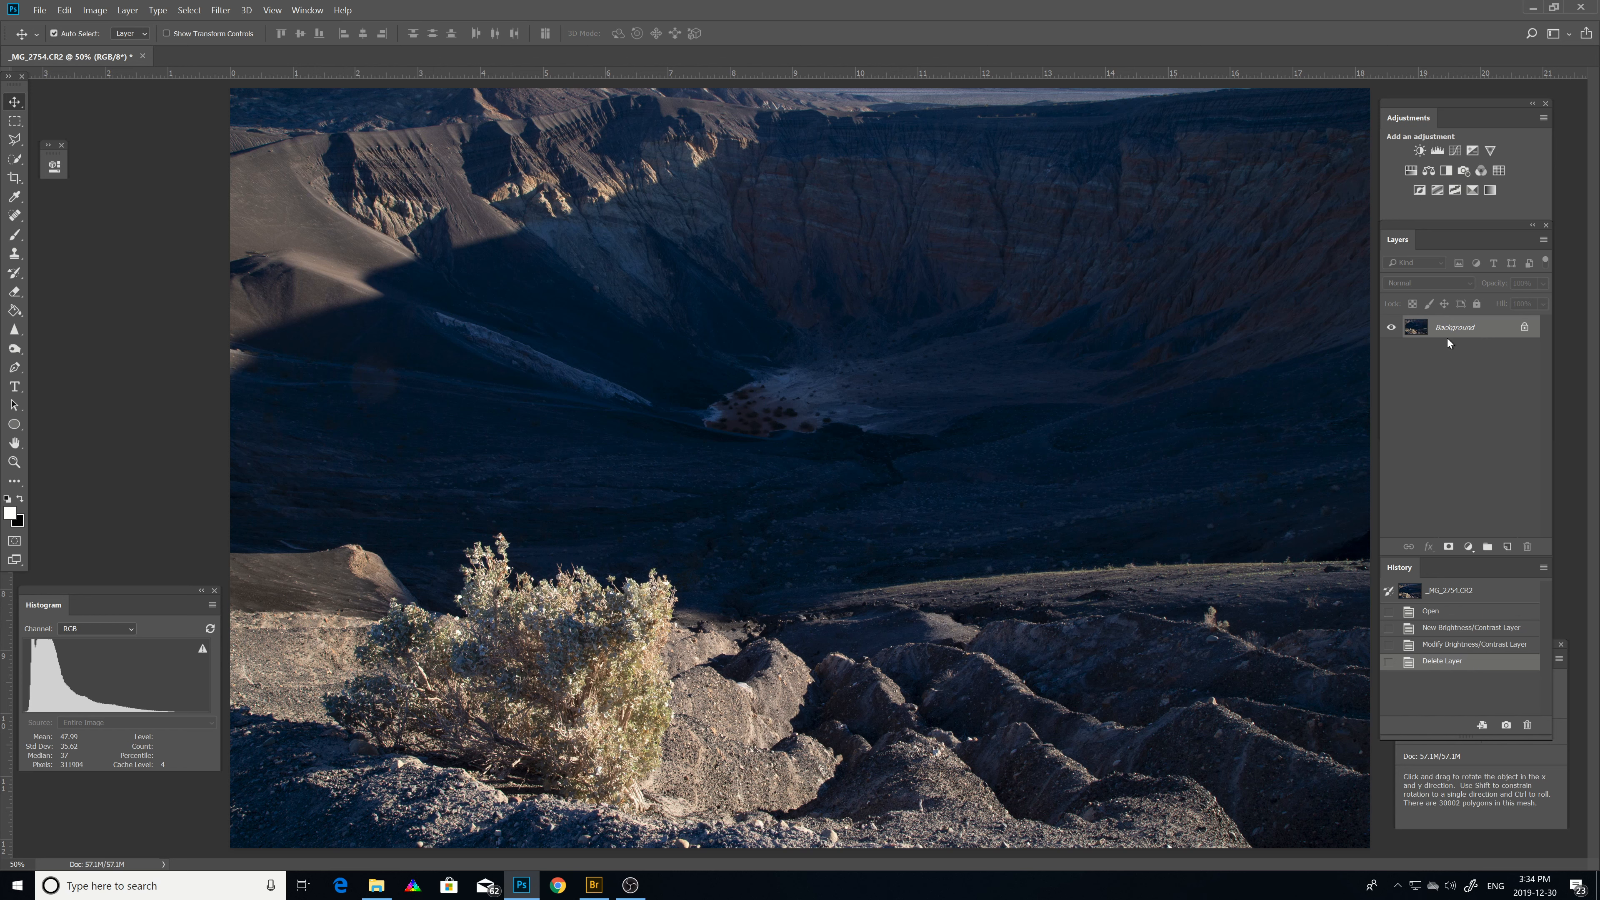
left_click(95, 13)
mouse_move(126, 42)
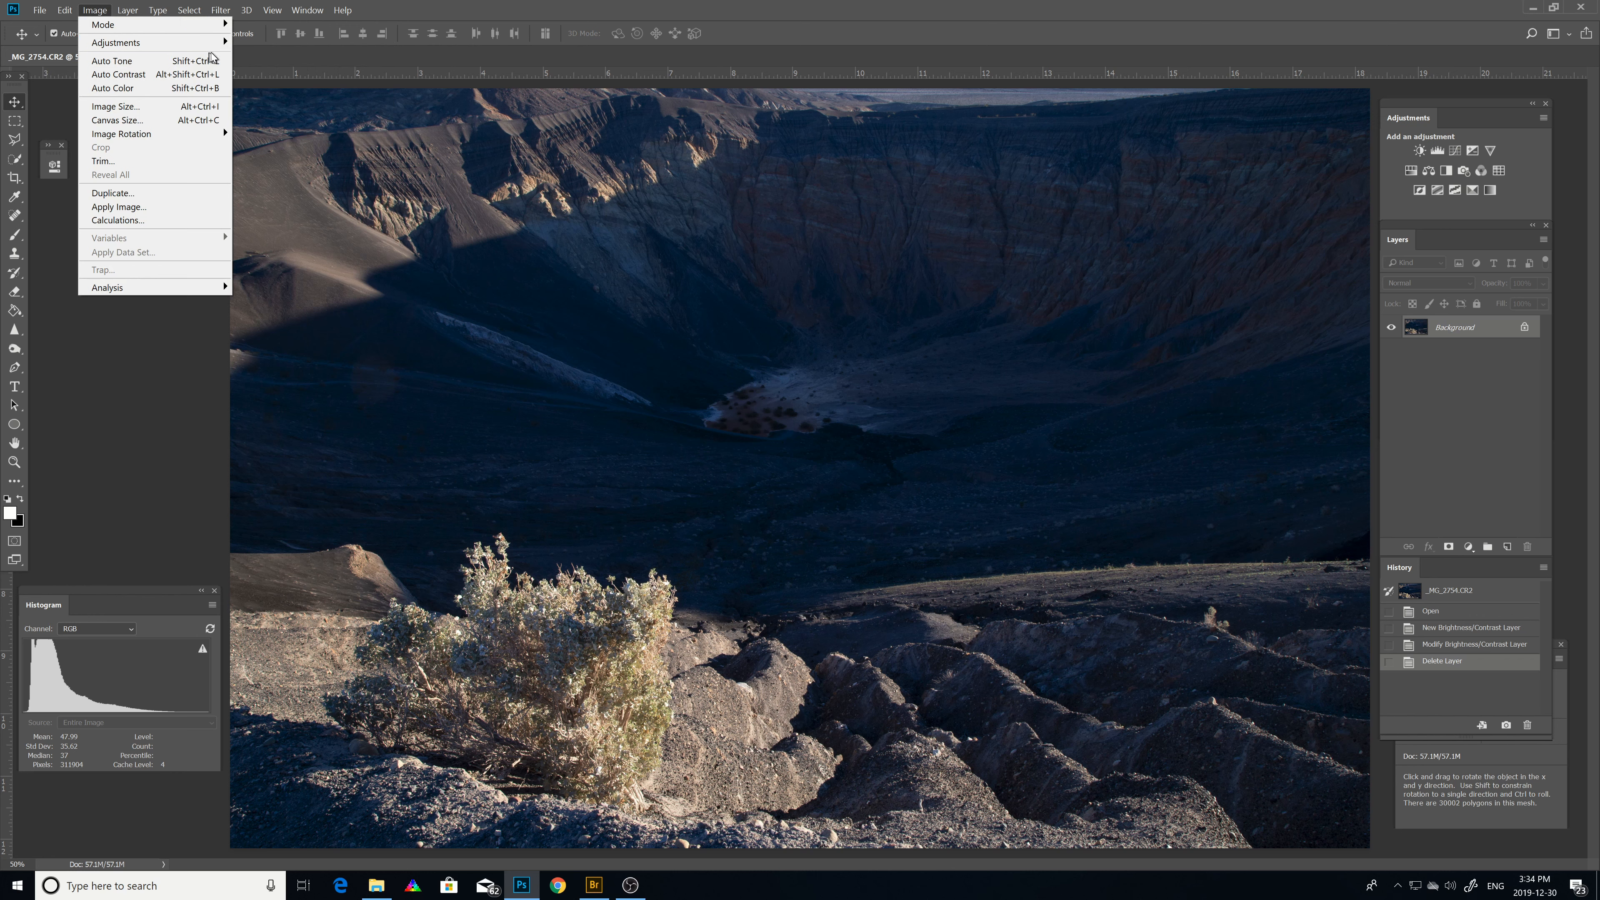
mouse_move(222, 42)
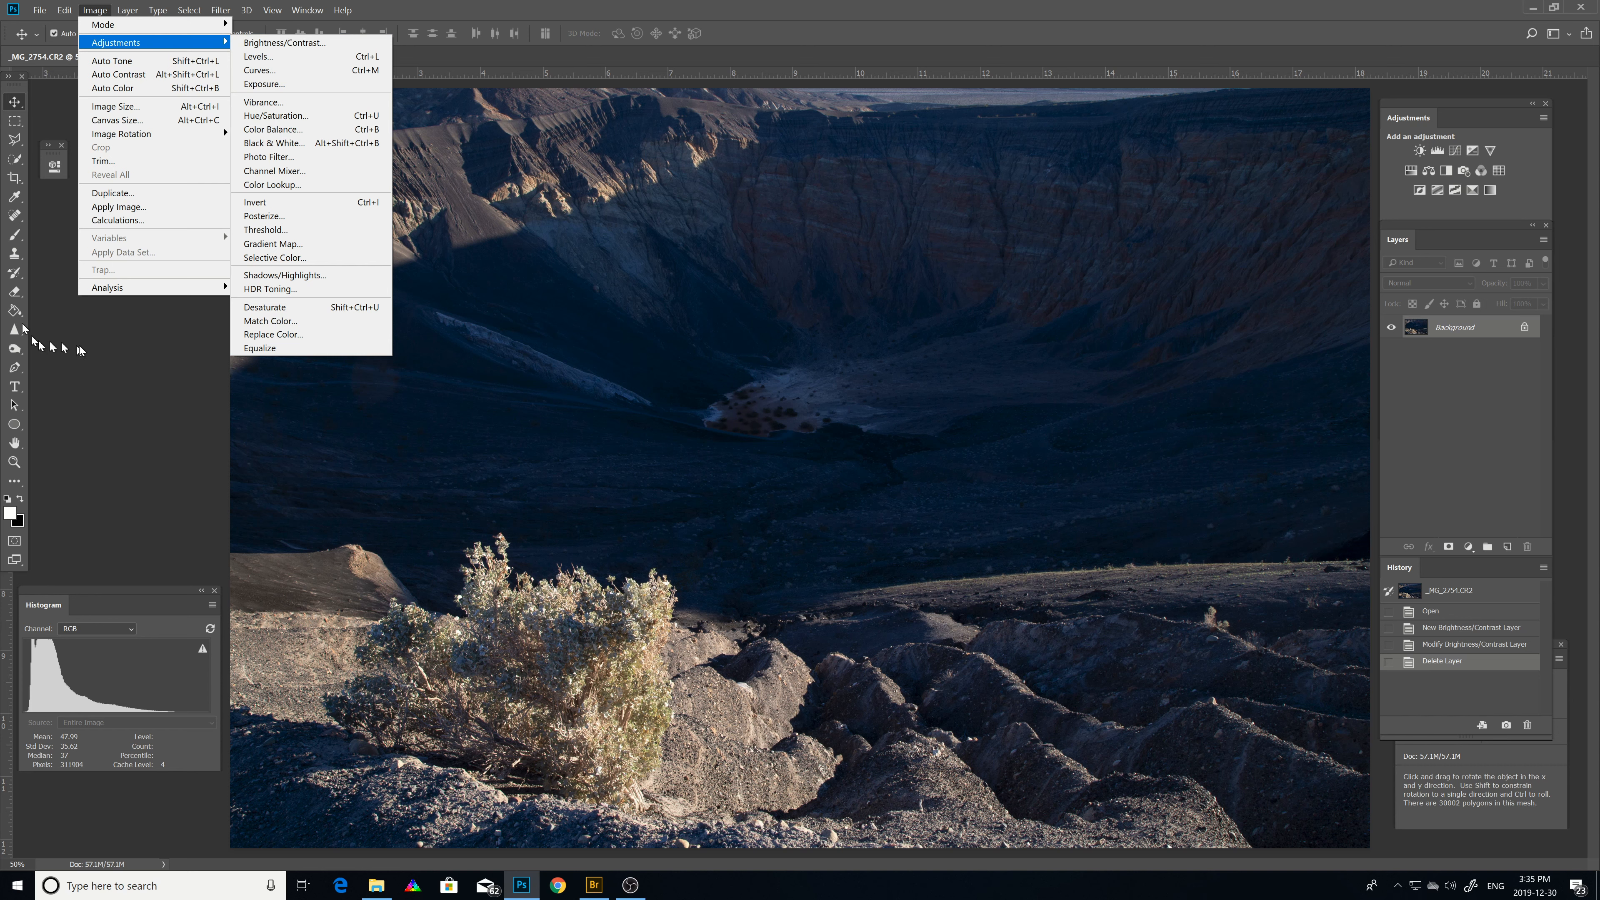
left_click(1428, 390)
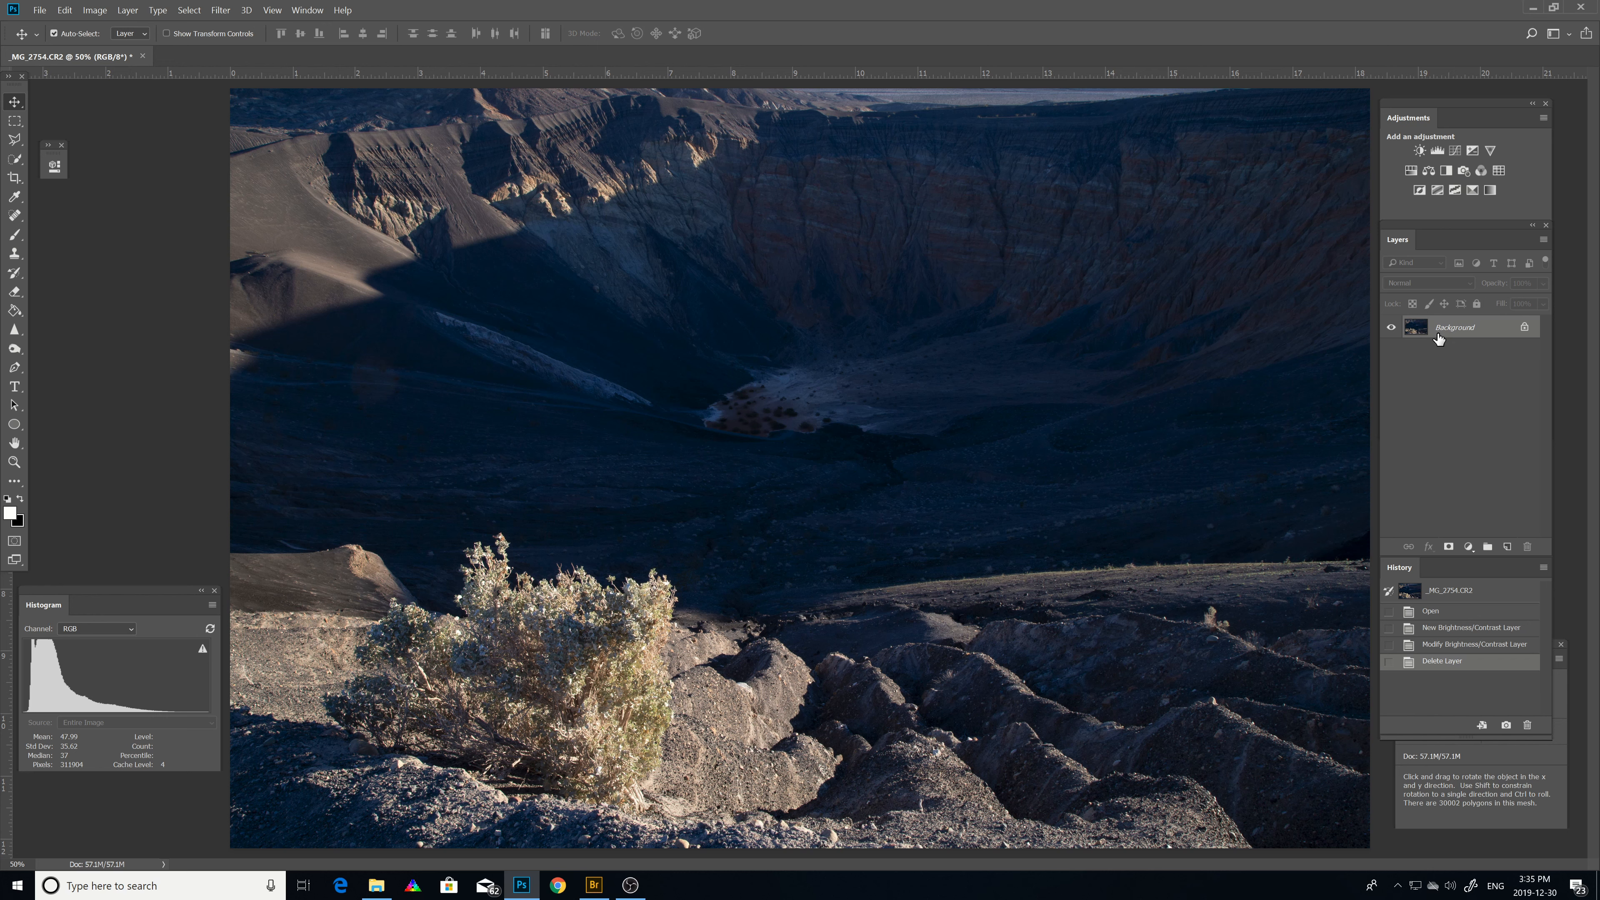
left_click(94, 10)
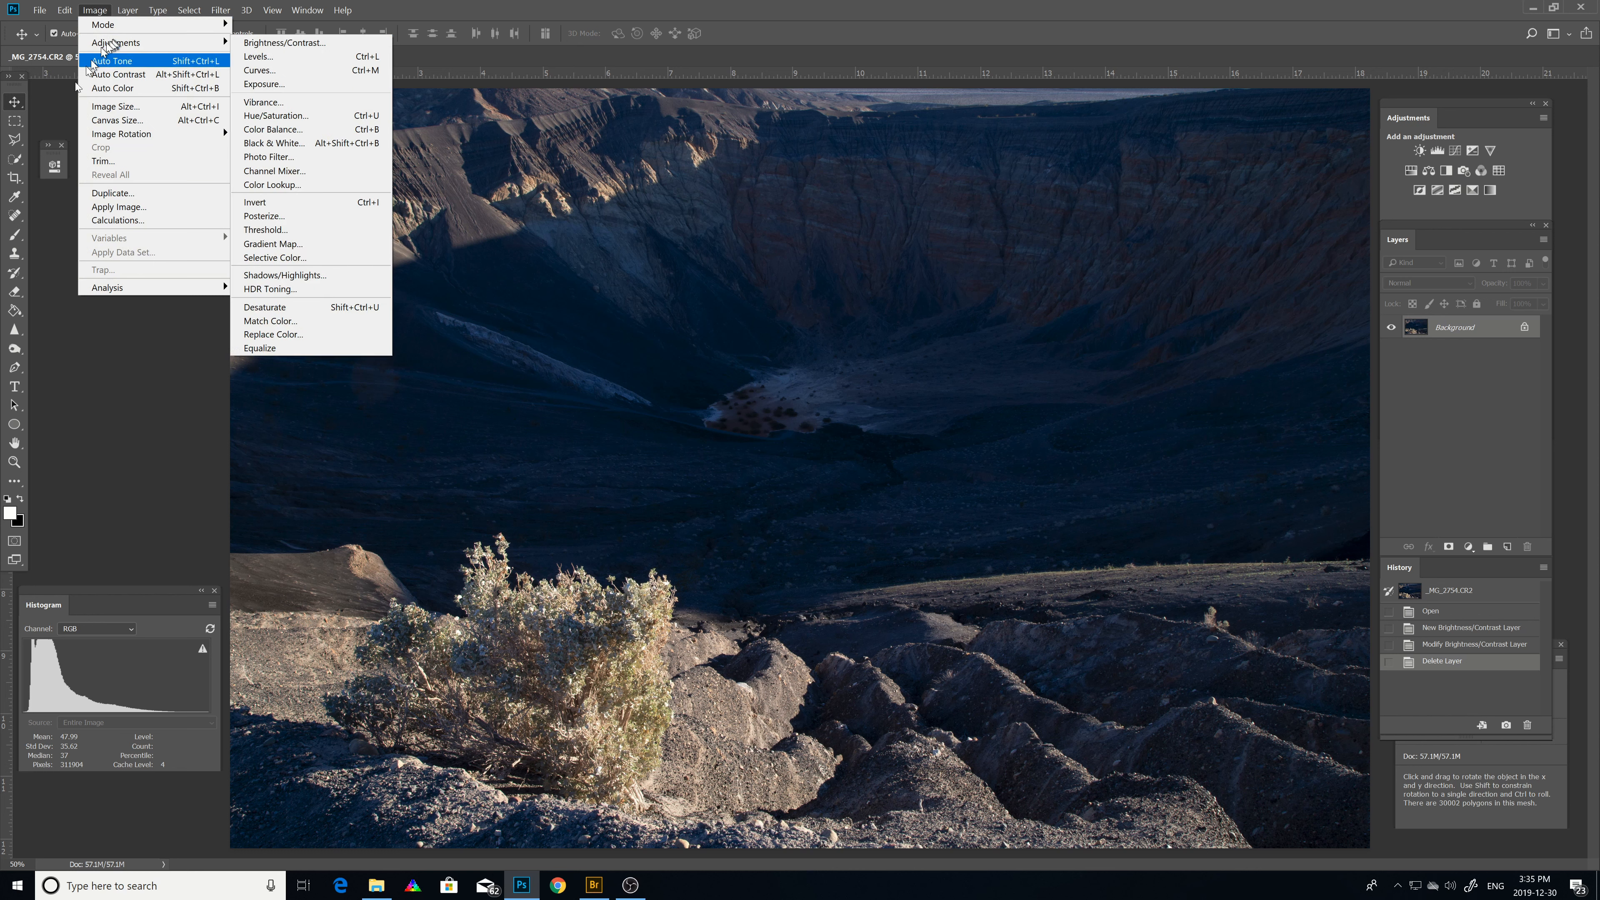
left_click(98, 383)
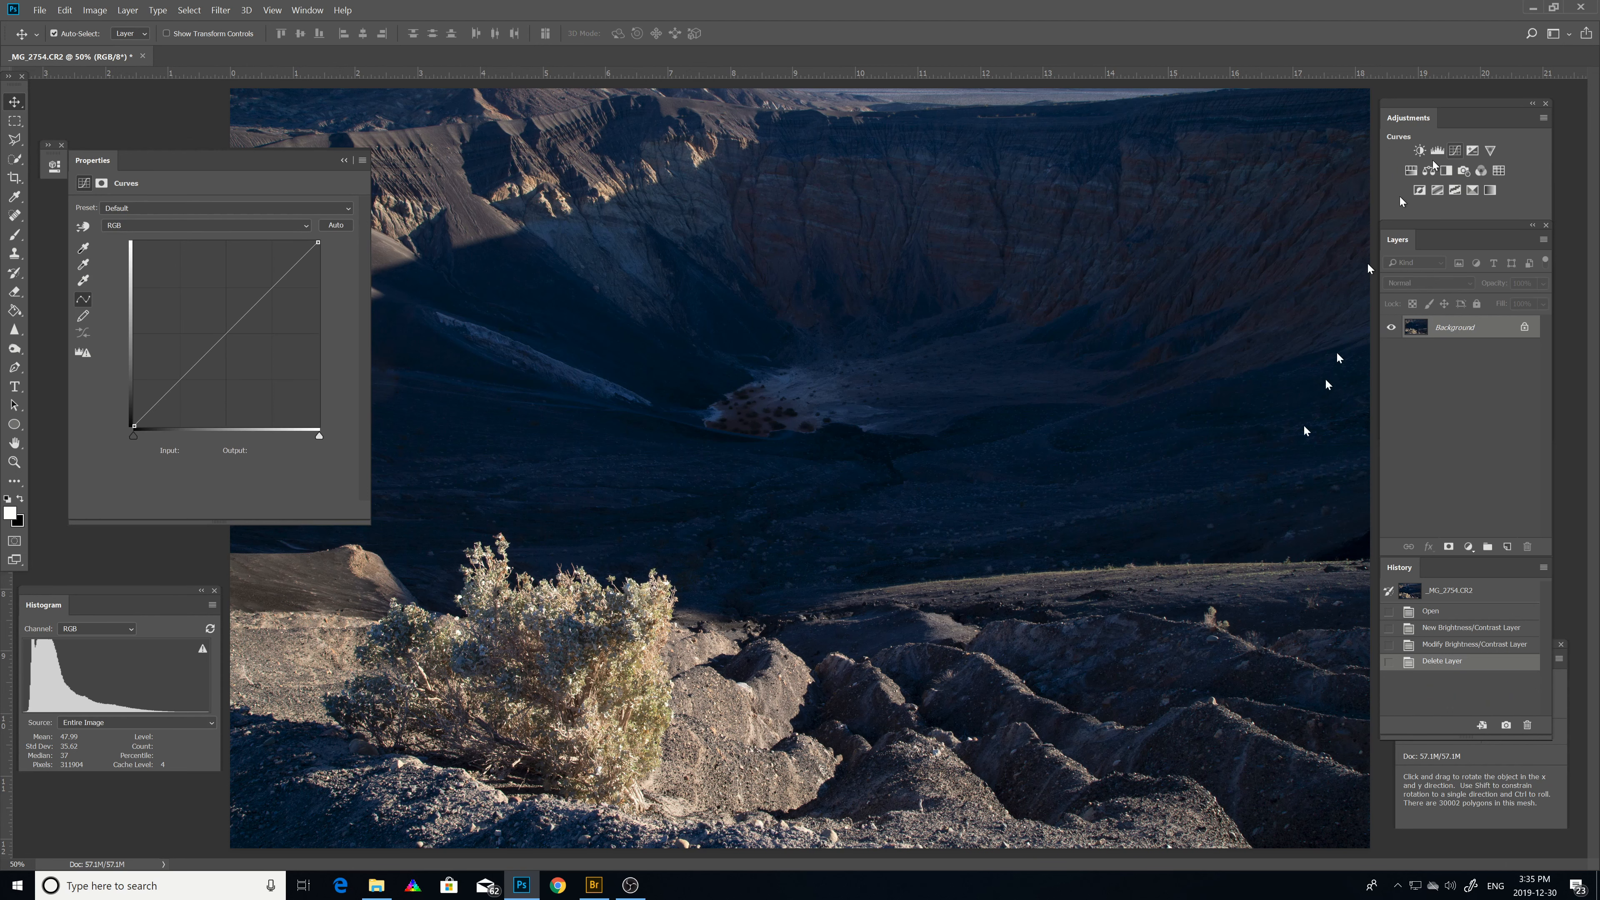
Add a Curves adjustment layer and place several points along the curve's diagonal line.
left_click(1454, 151)
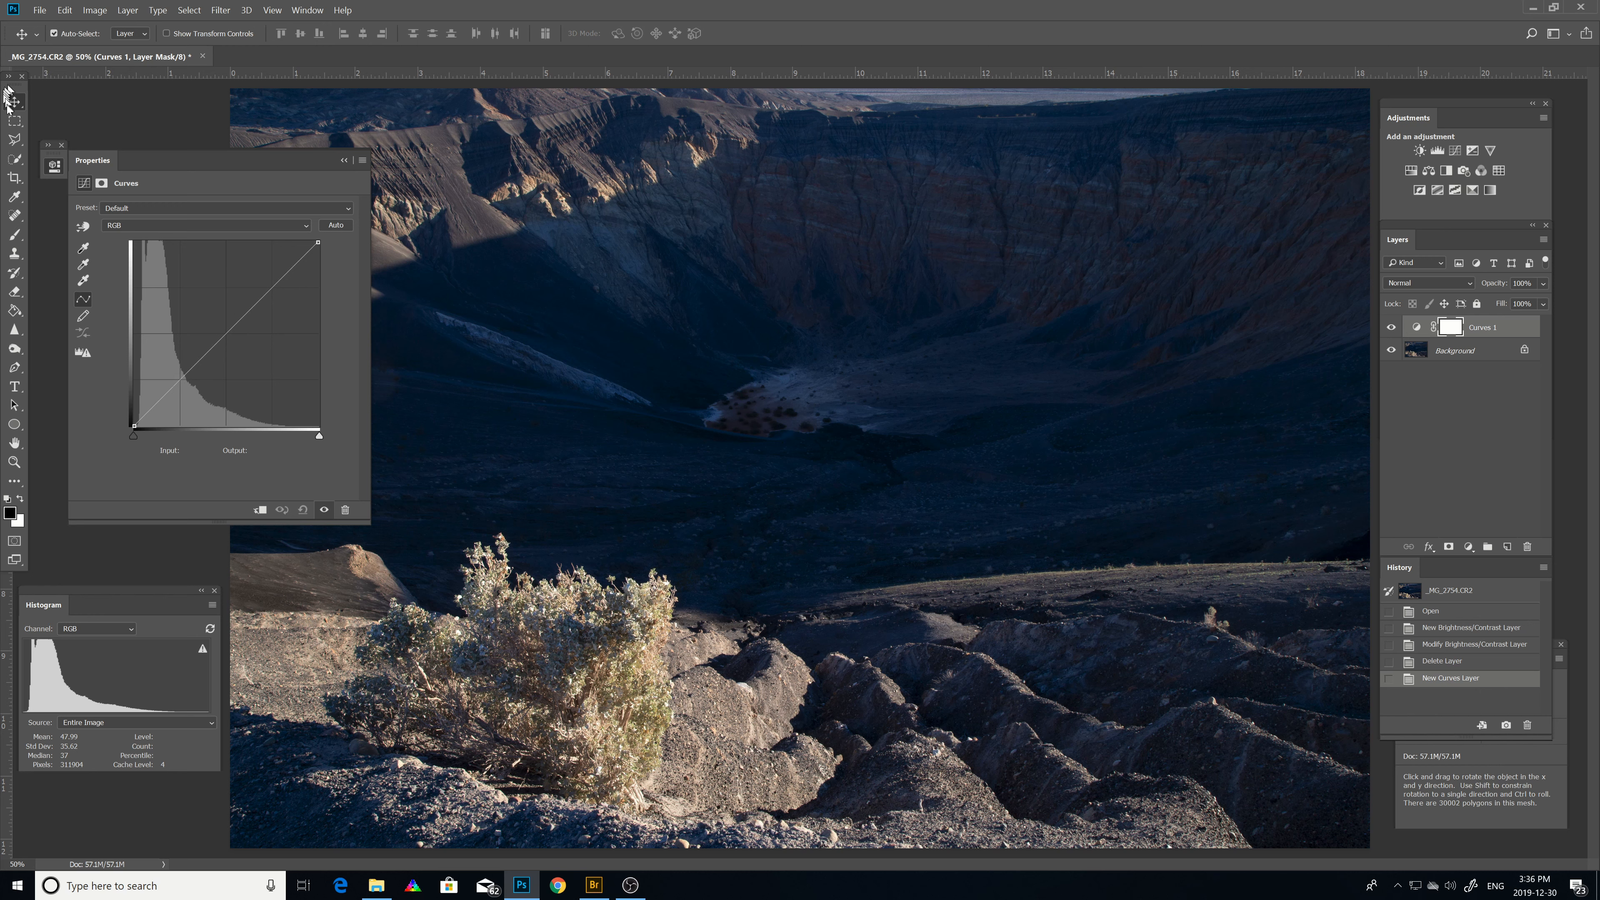
left_click(179, 379)
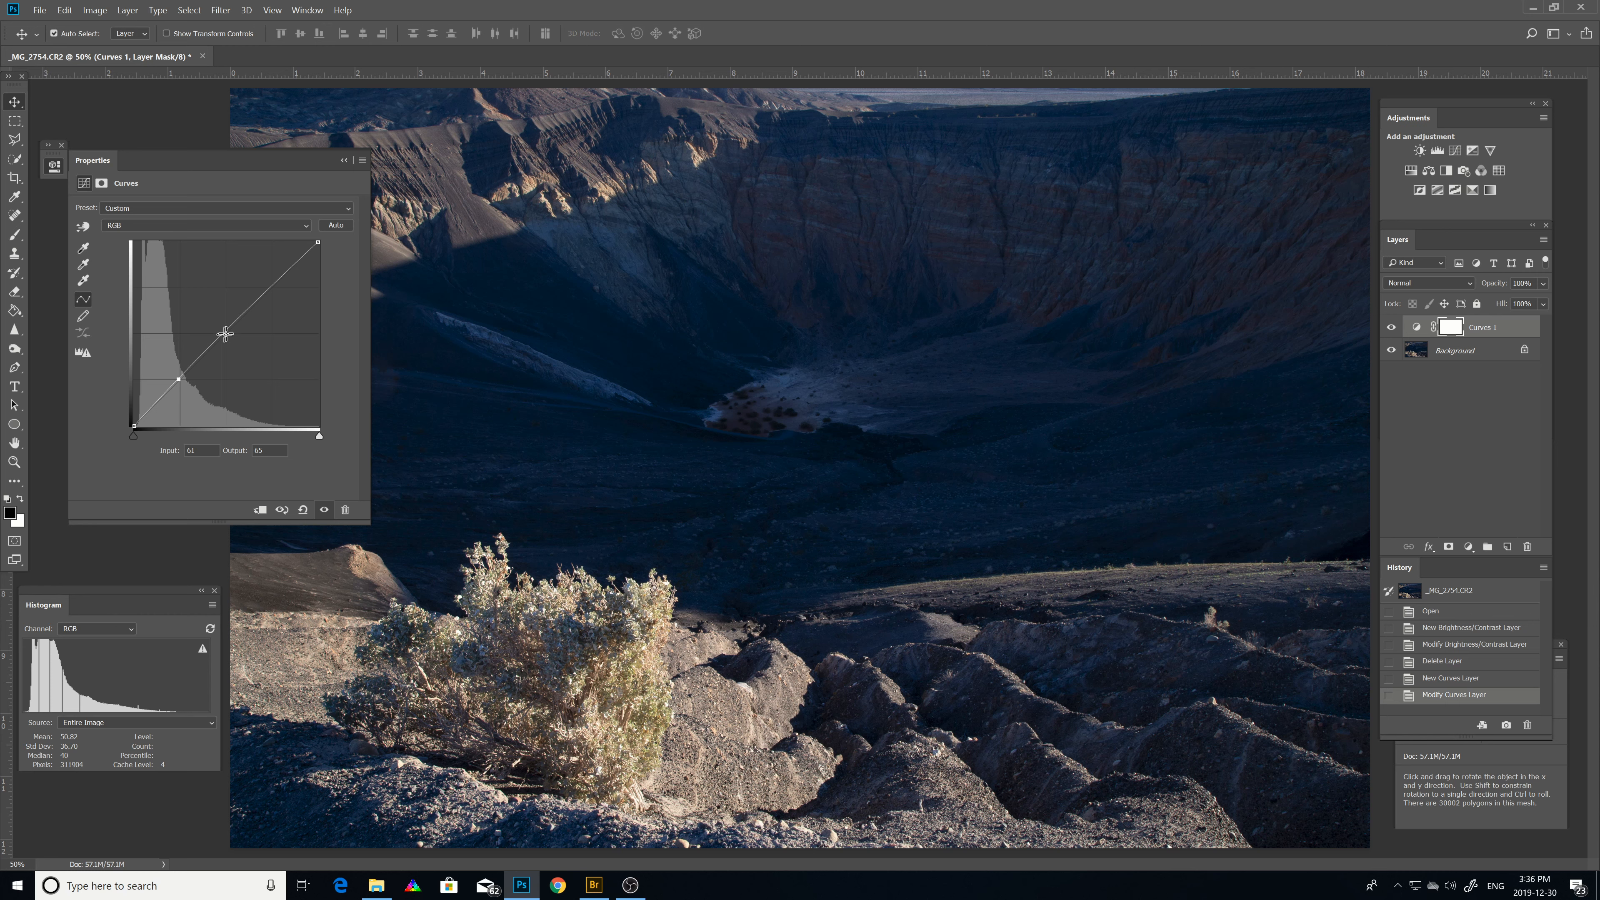
left_click(226, 333)
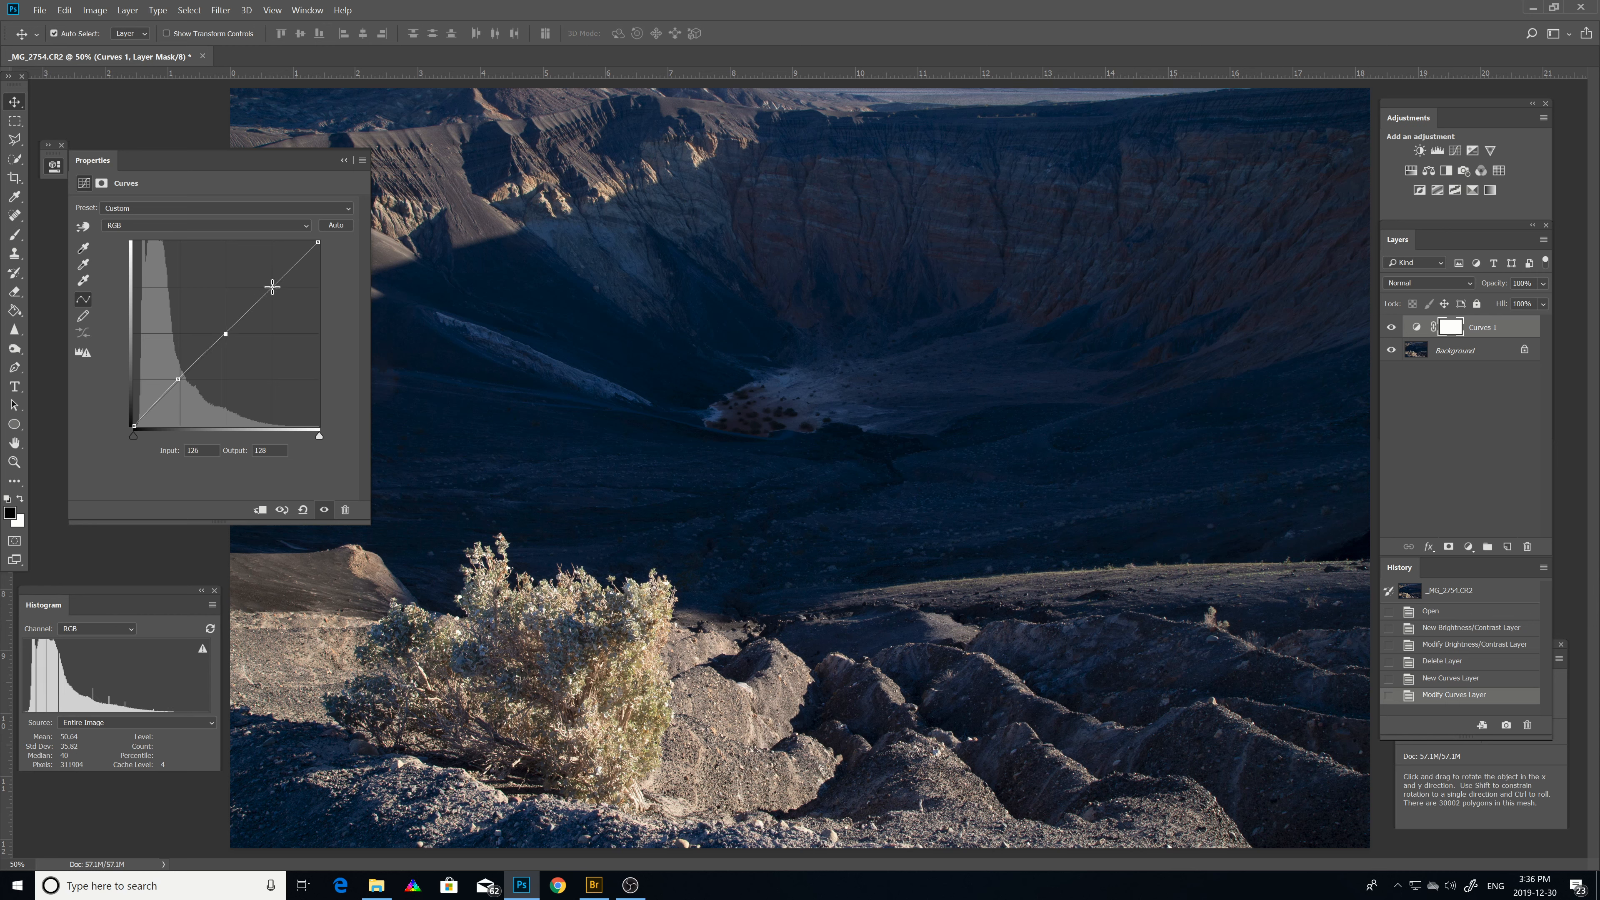
left_click(272, 287)
left_click(249, 310)
left_click(200, 358)
Lift the lower curve points slightly to brighten the shadows.
left_click_drag(179, 379, 174, 375)
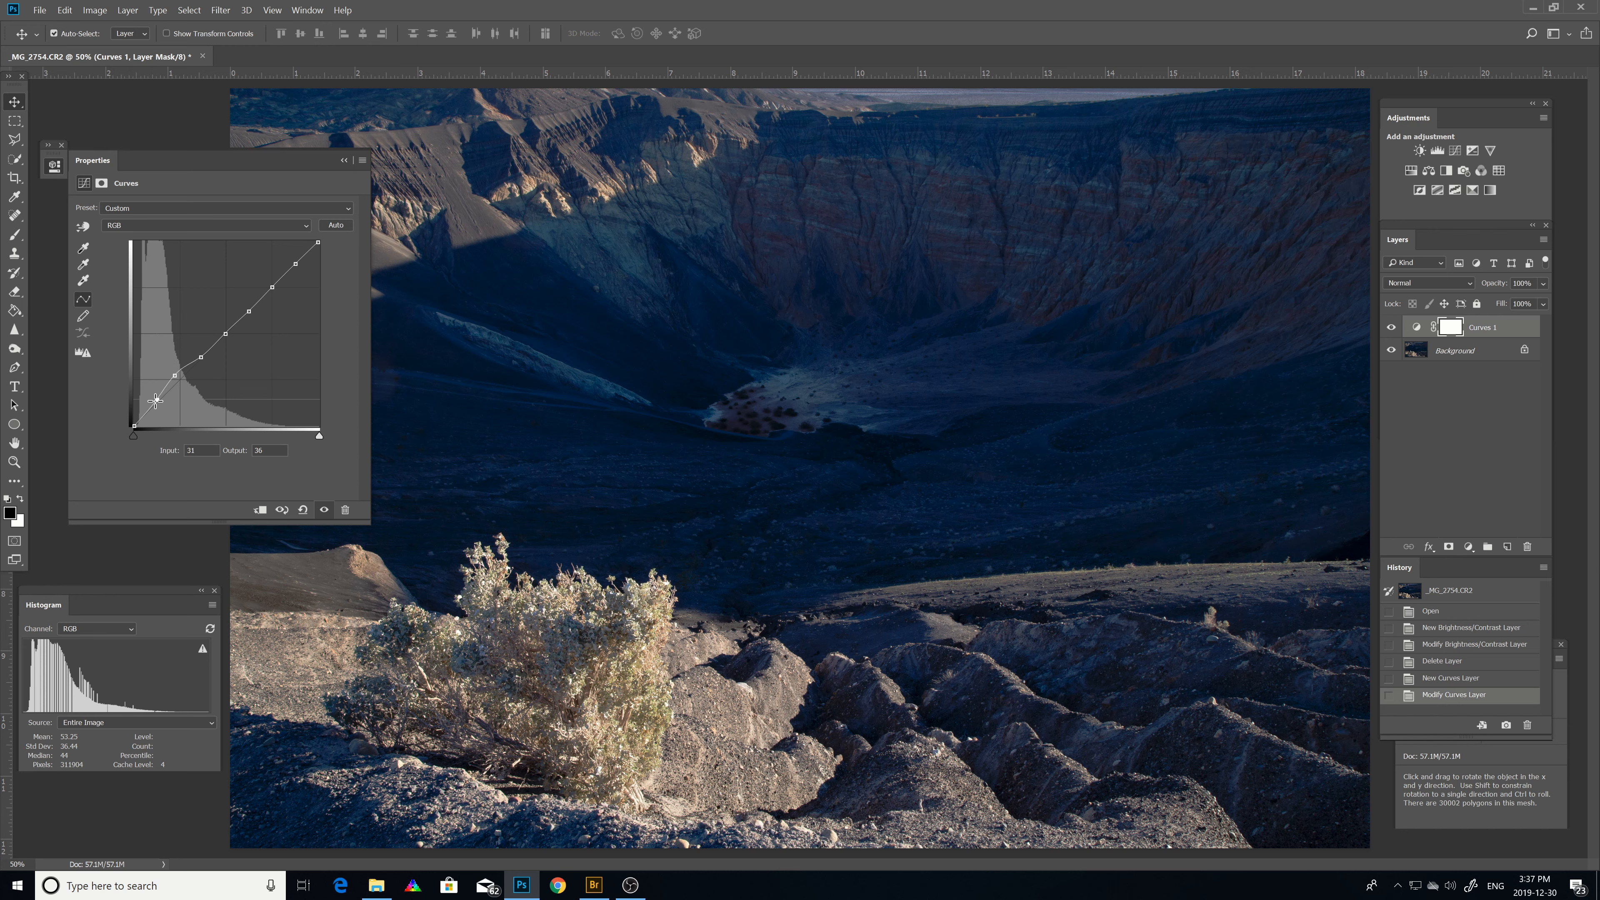
left_click_drag(155, 400, 156, 397)
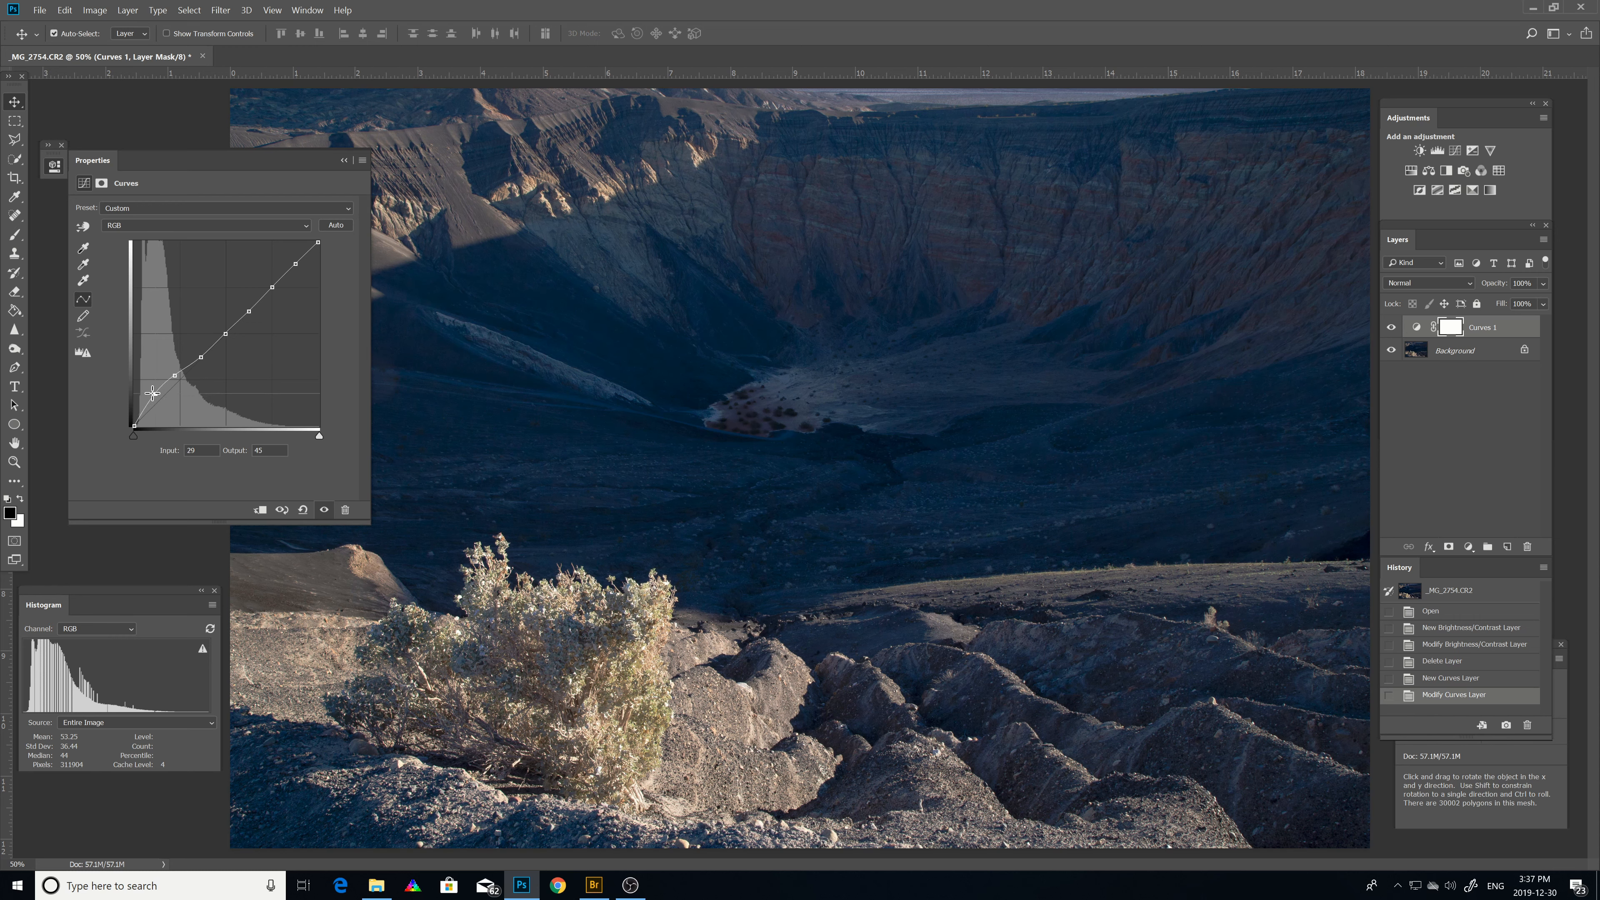
left_click_drag(153, 393, 153, 392)
Fine-tune the midtone point on the curve and raise the upper highlight point slightly.
left_click(201, 358)
left_click_drag(199, 357, 183, 324)
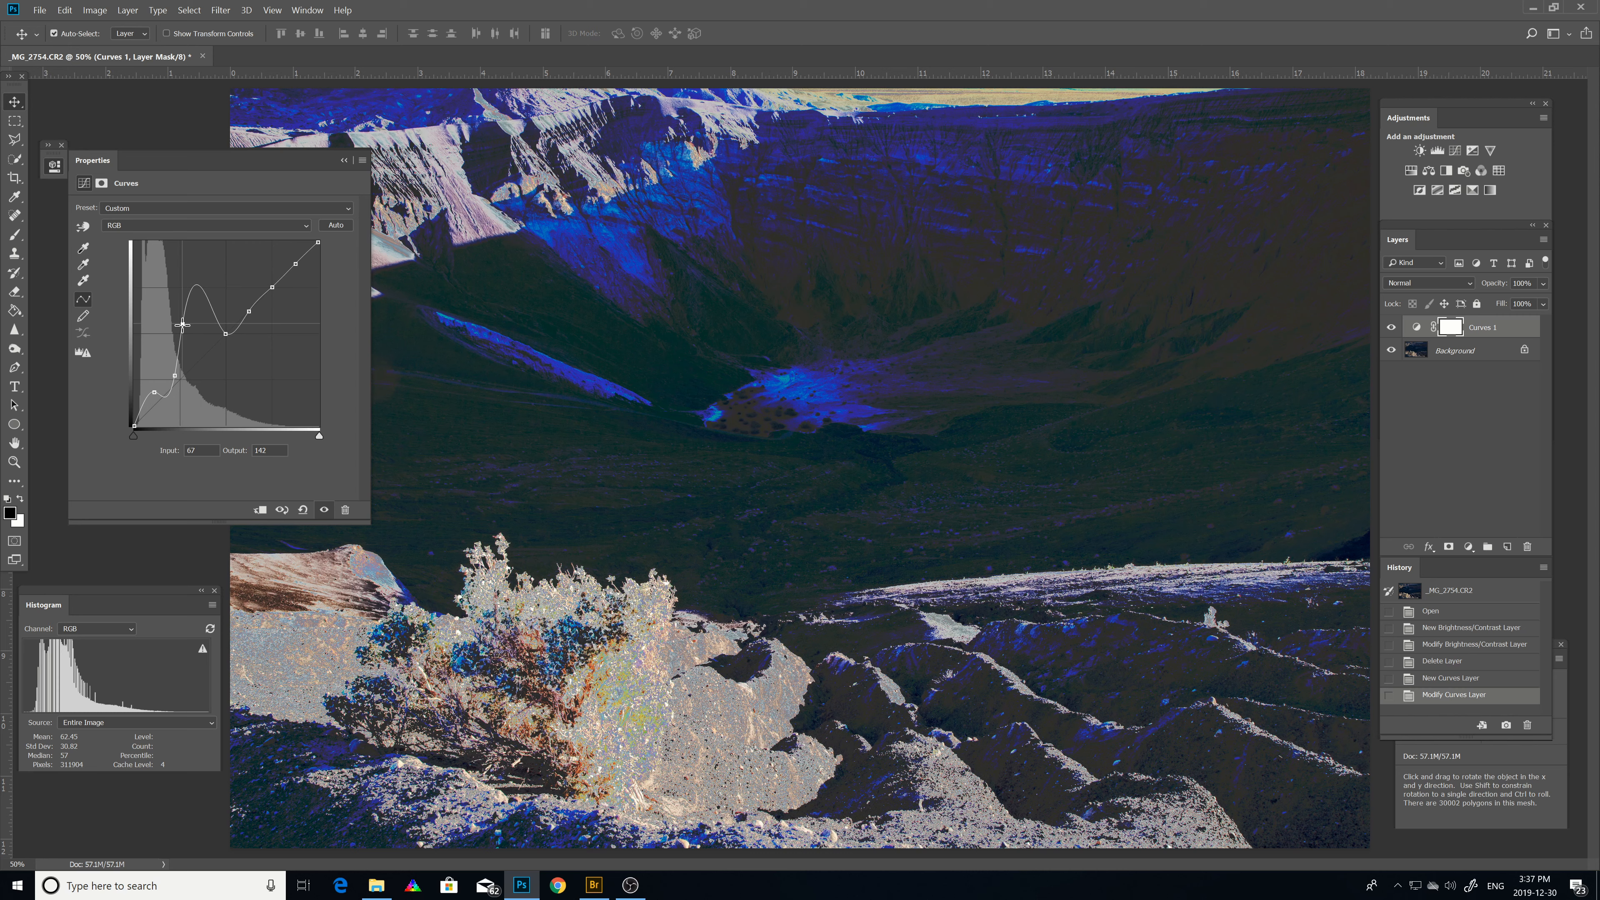
left_click_drag(183, 324, 200, 354)
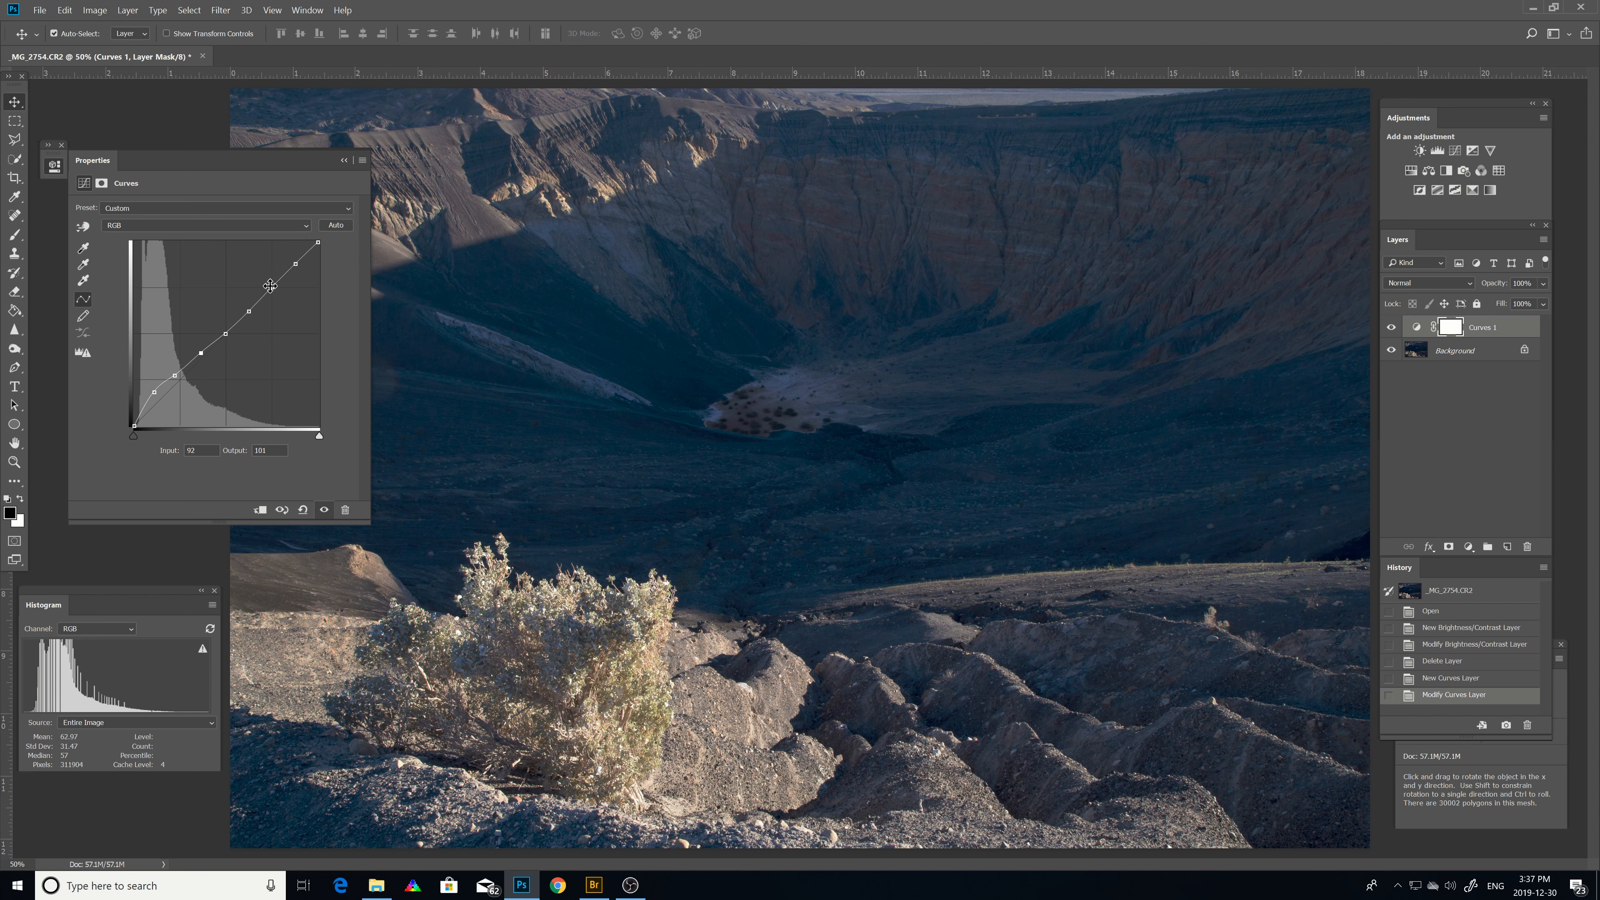
left_click_drag(272, 287, 265, 277)
mouse_move(270, 279)
left_mouse_down()
mouse_move(293, 334)
mouse_move(284, 281)
mouse_move(265, 272)
mouse_move(259, 293)
mouse_move(280, 283)
mouse_move(263, 270)
mouse_move(288, 252)
mouse_move(279, 242)
mouse_move(291, 257)
left_mouse_up()
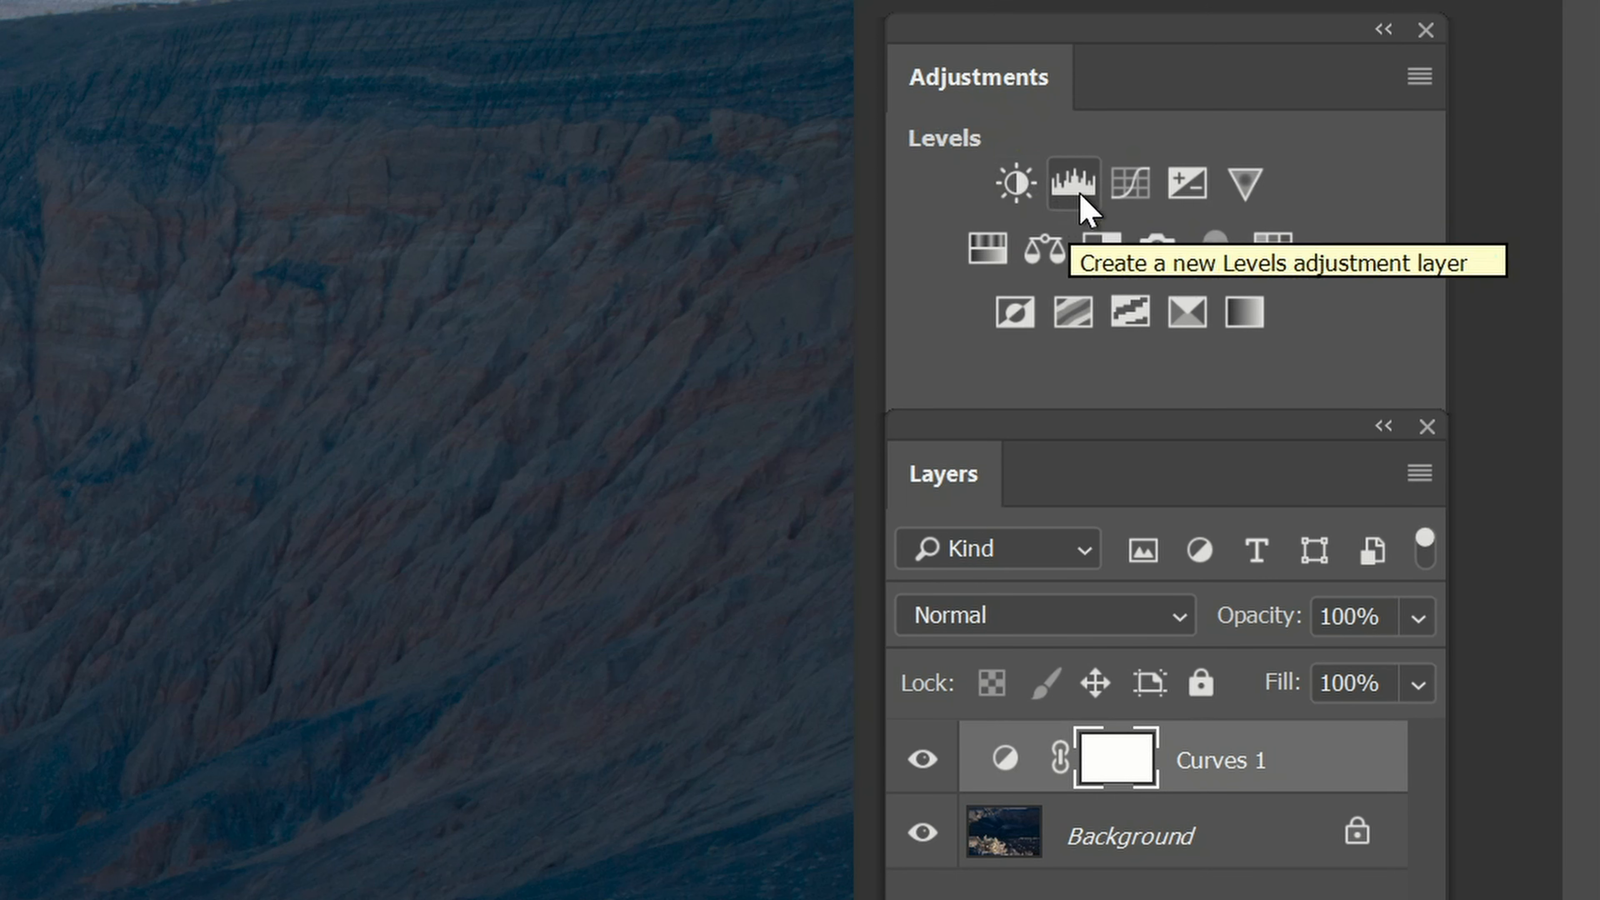
Add an Exposure adjustment layer and bring the Layers panel back into view.
left_click(1184, 181)
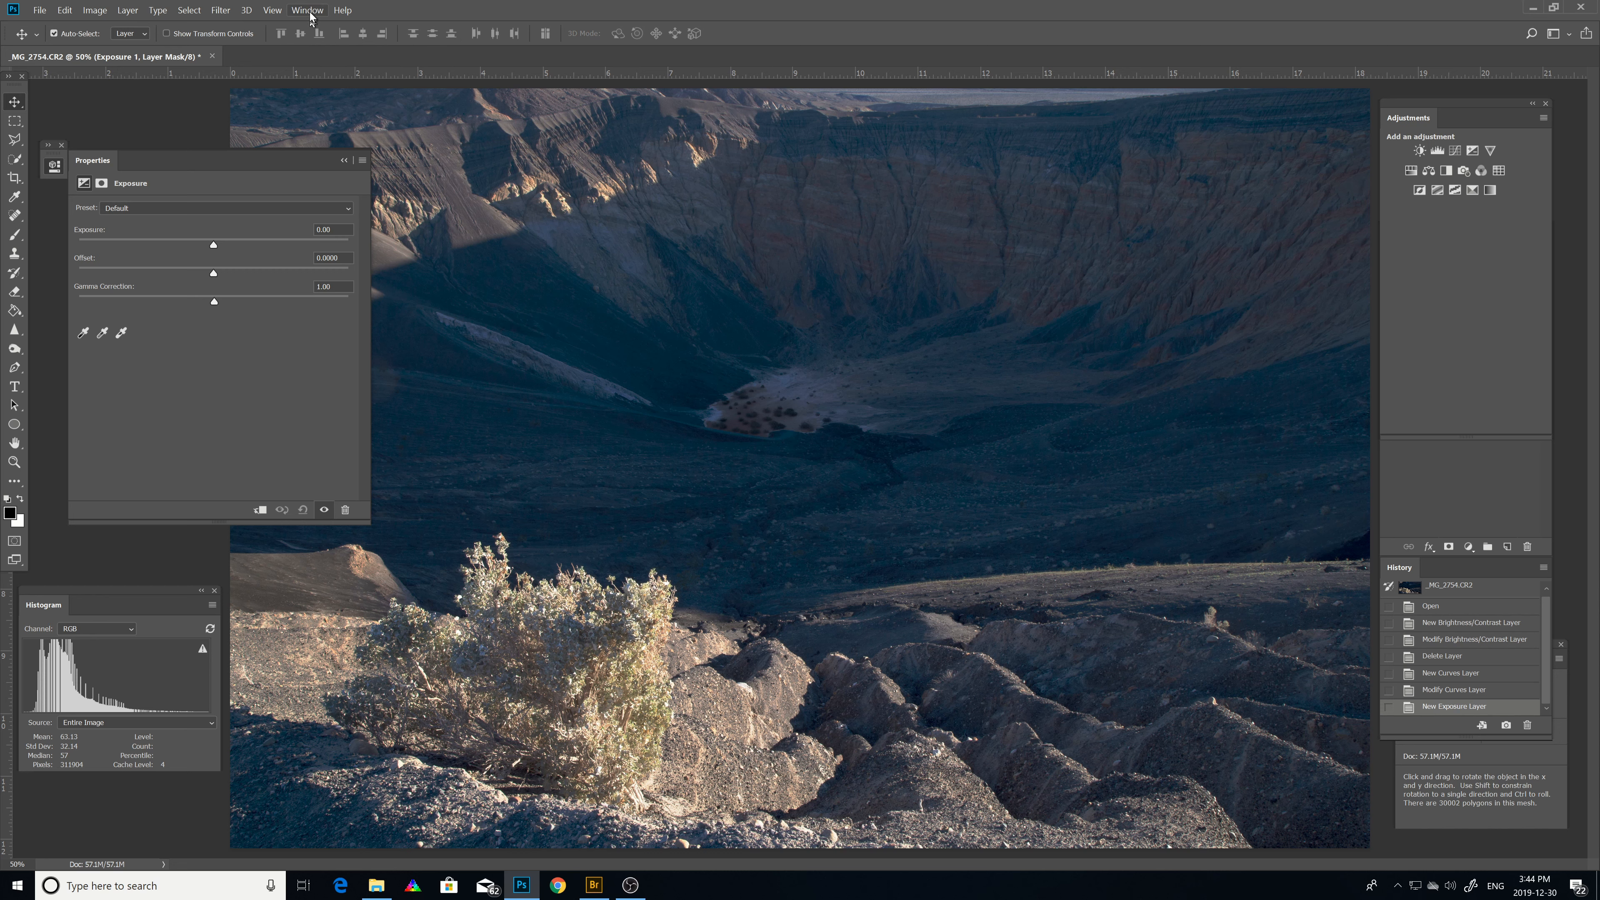
left_click(309, 13)
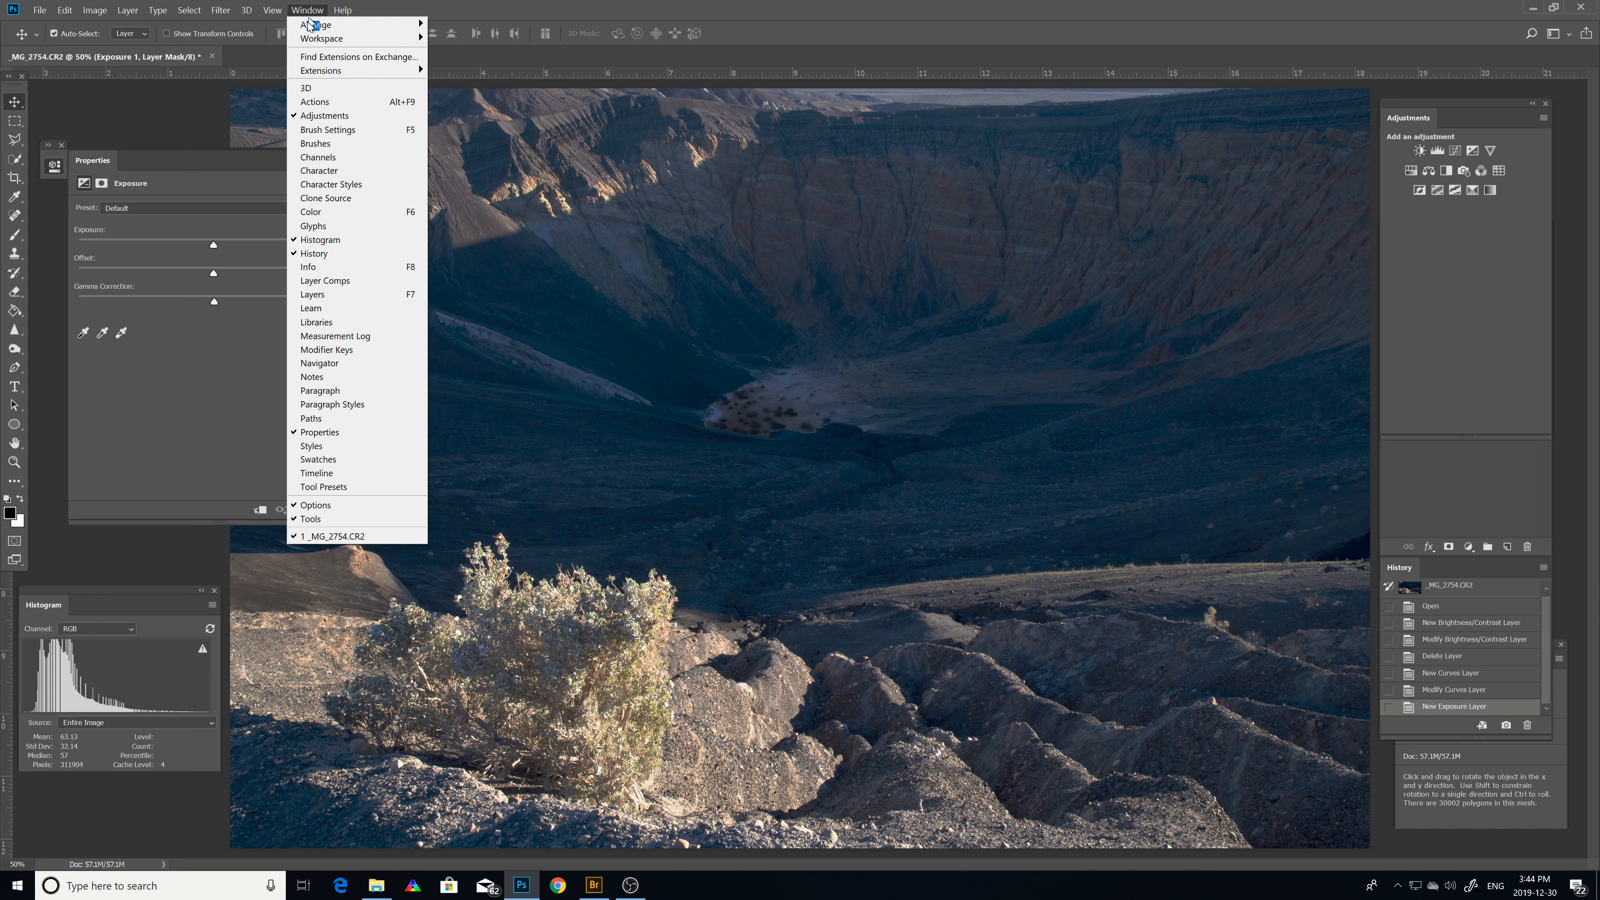
left_click(312, 294)
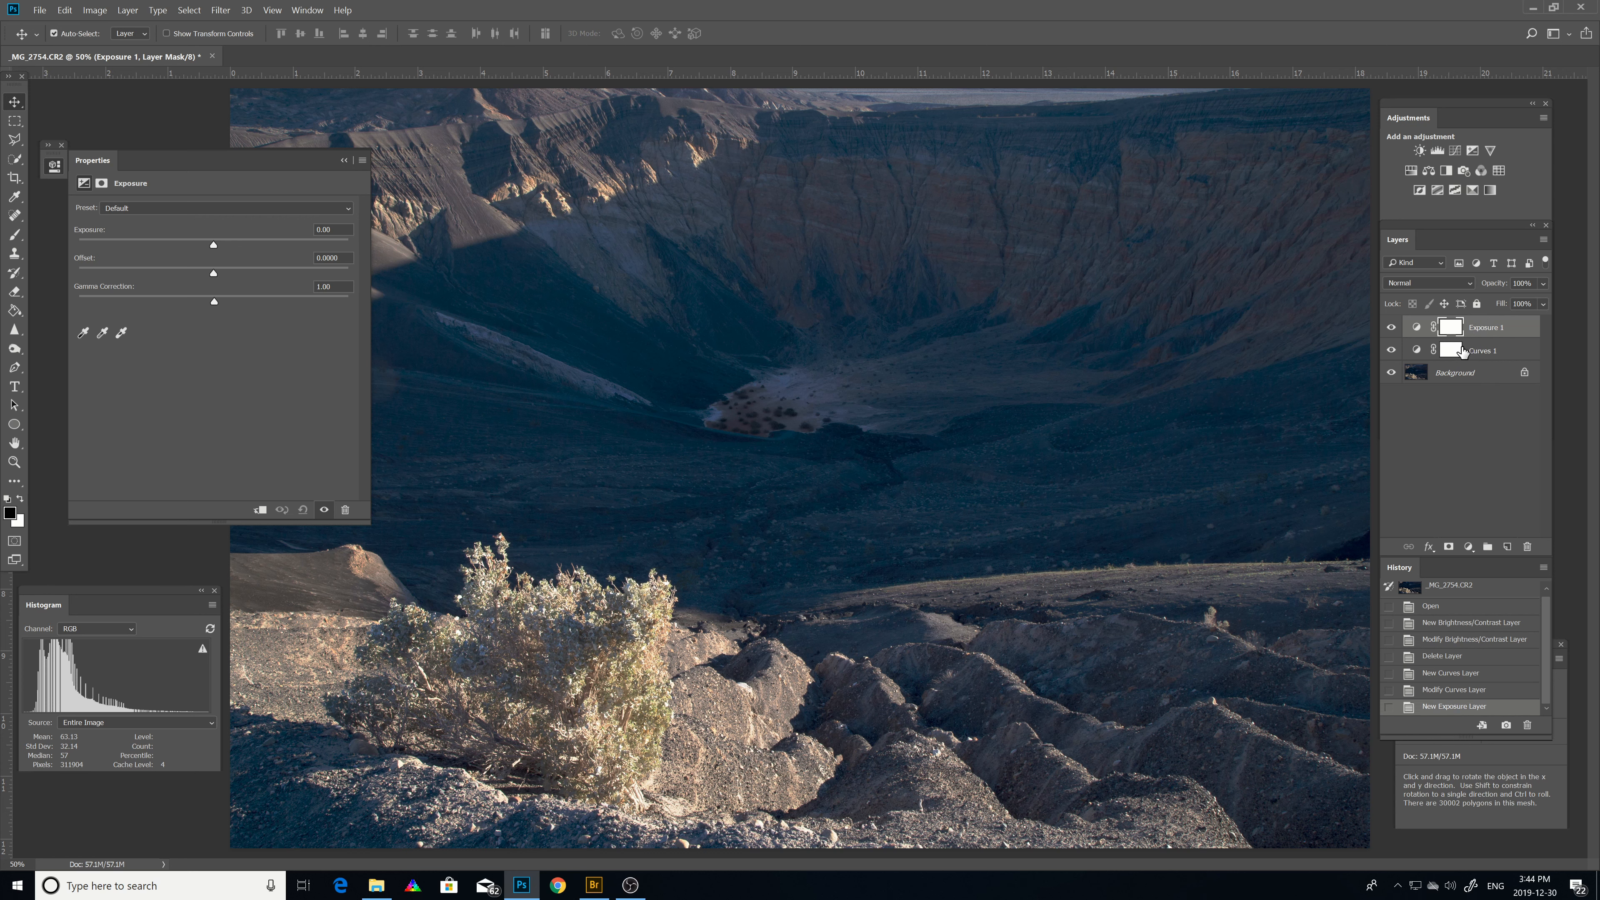
Set the Exposure layer's Gamma Correction to 1.17.
left_click(213, 302)
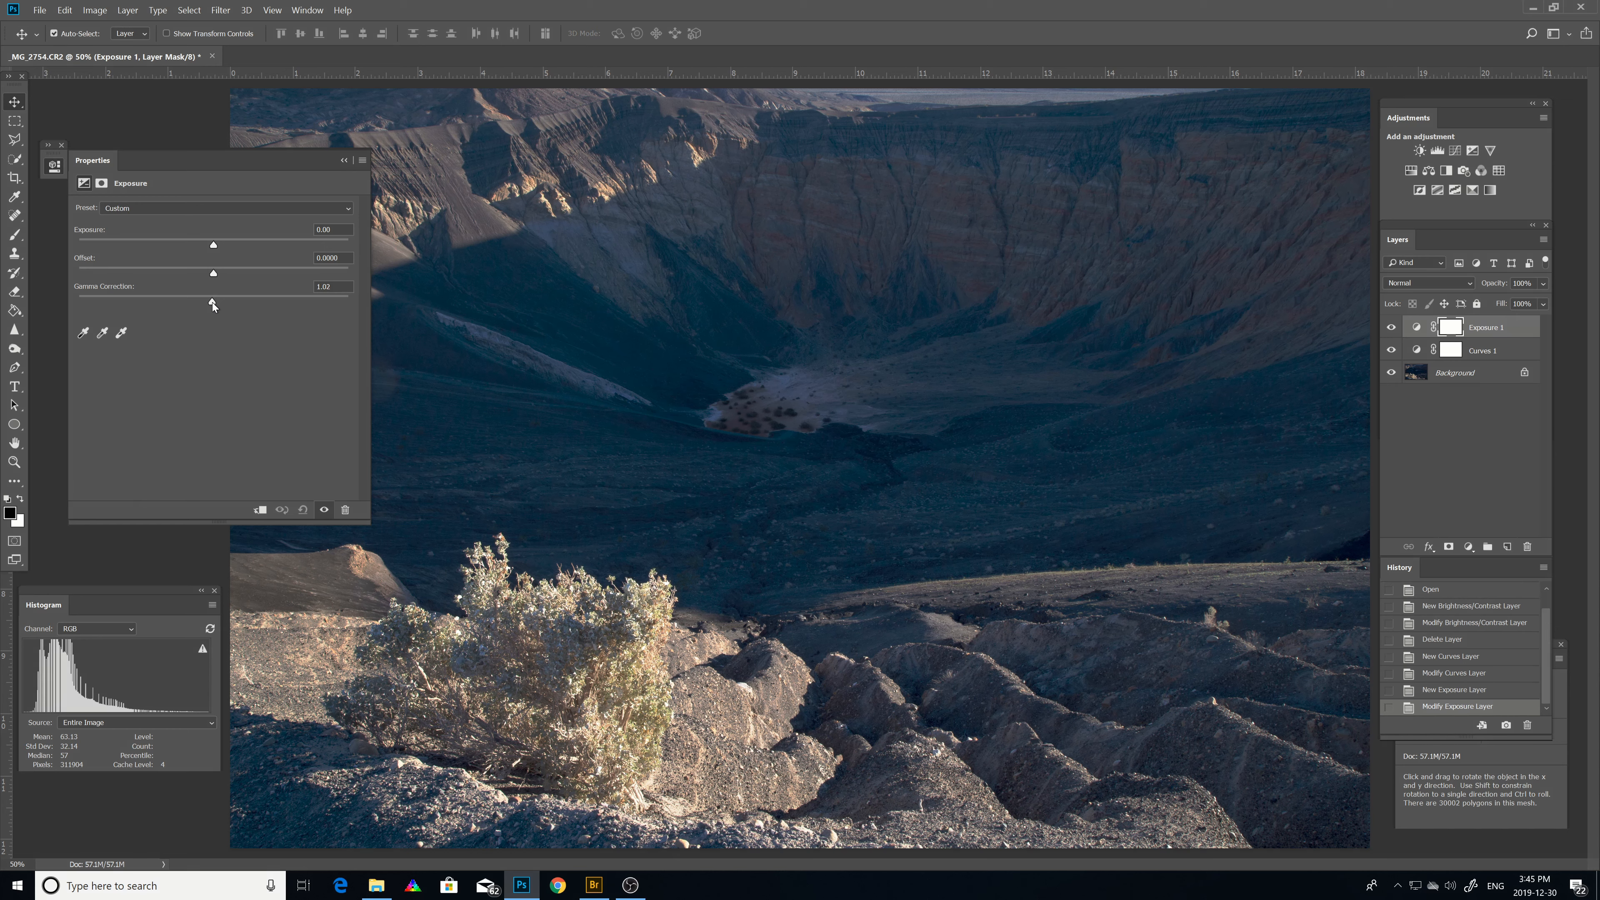
left_click_drag(201, 306, 191, 311)
left_click_drag(174, 309, 165, 310)
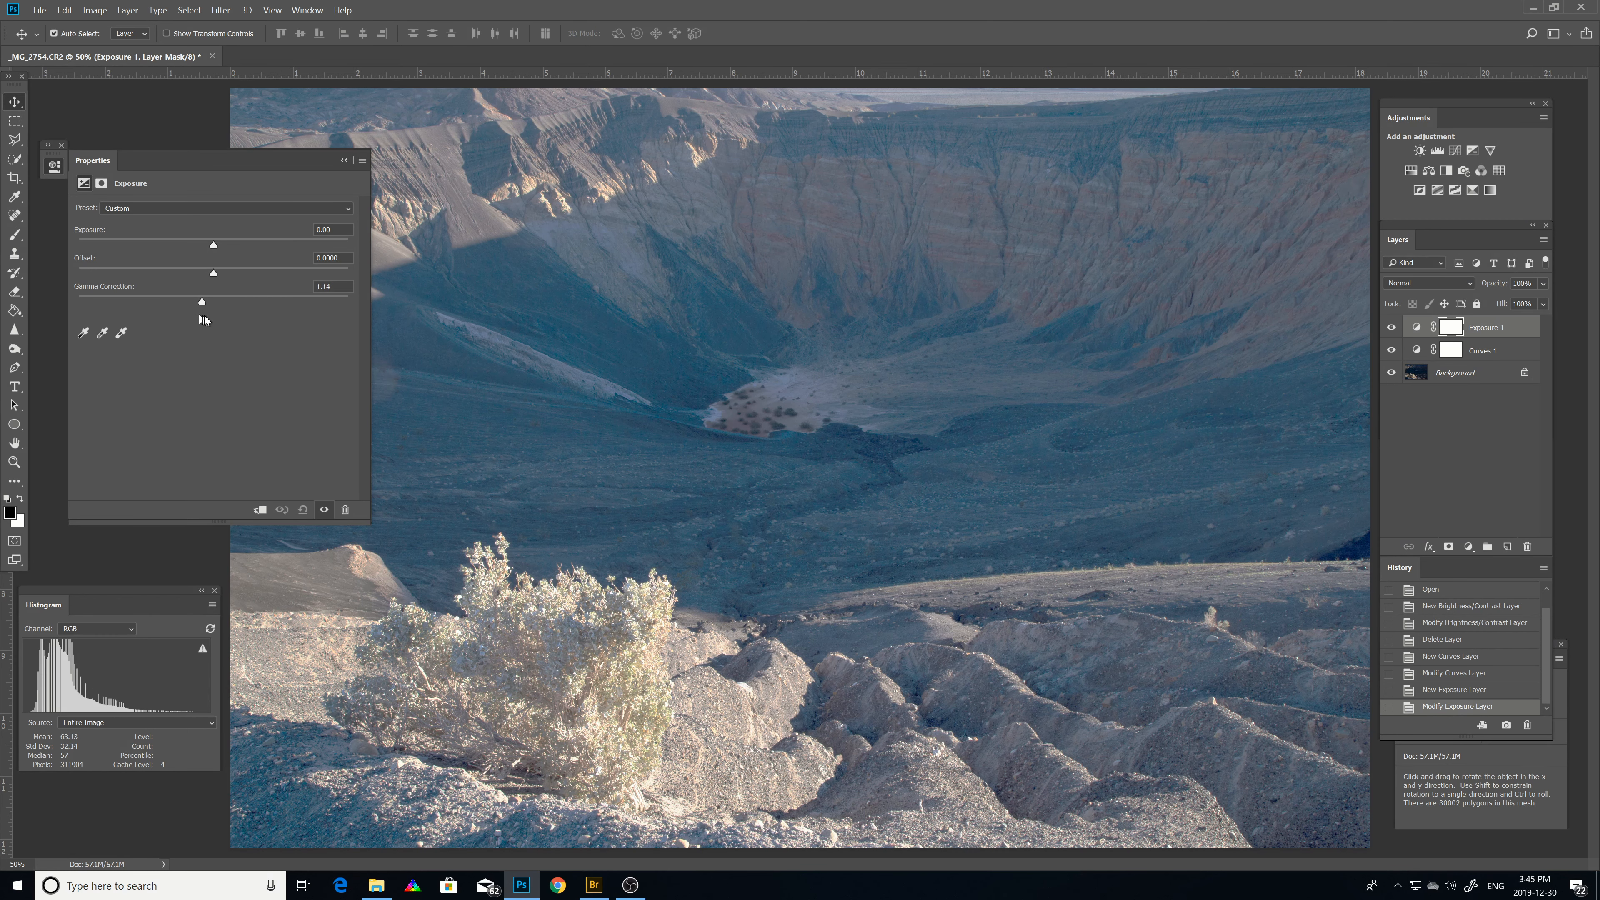
left_click_drag(203, 319, 208, 320)
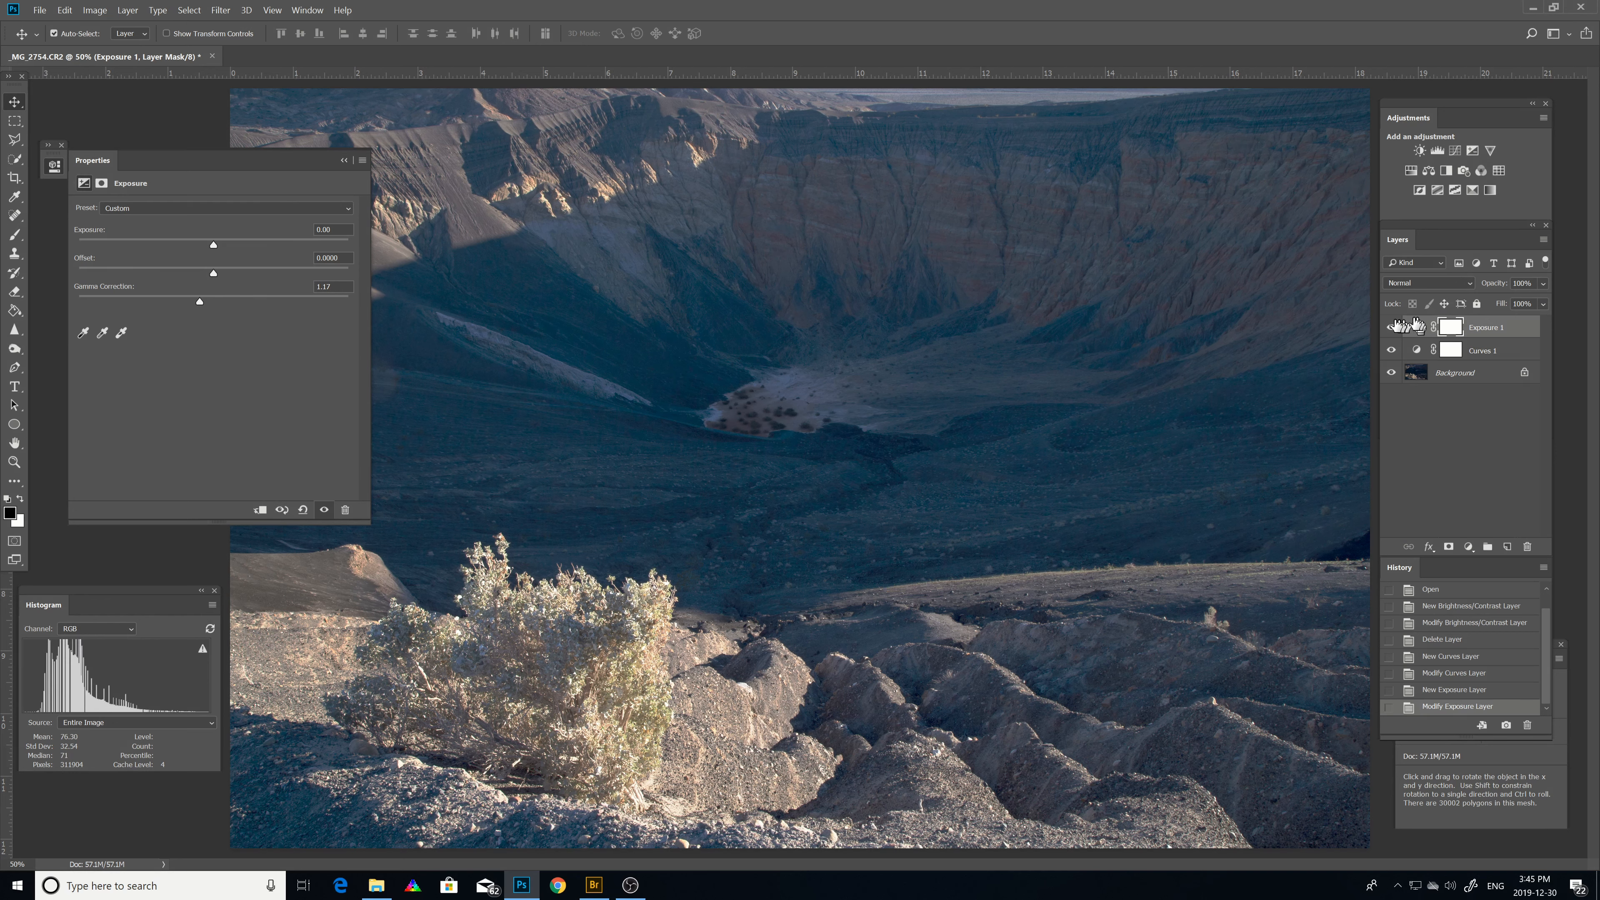
Toggle the visibility of the Curves, Exposure and Background layers to compare the image before and after the adjustments.
left_click(1390, 349)
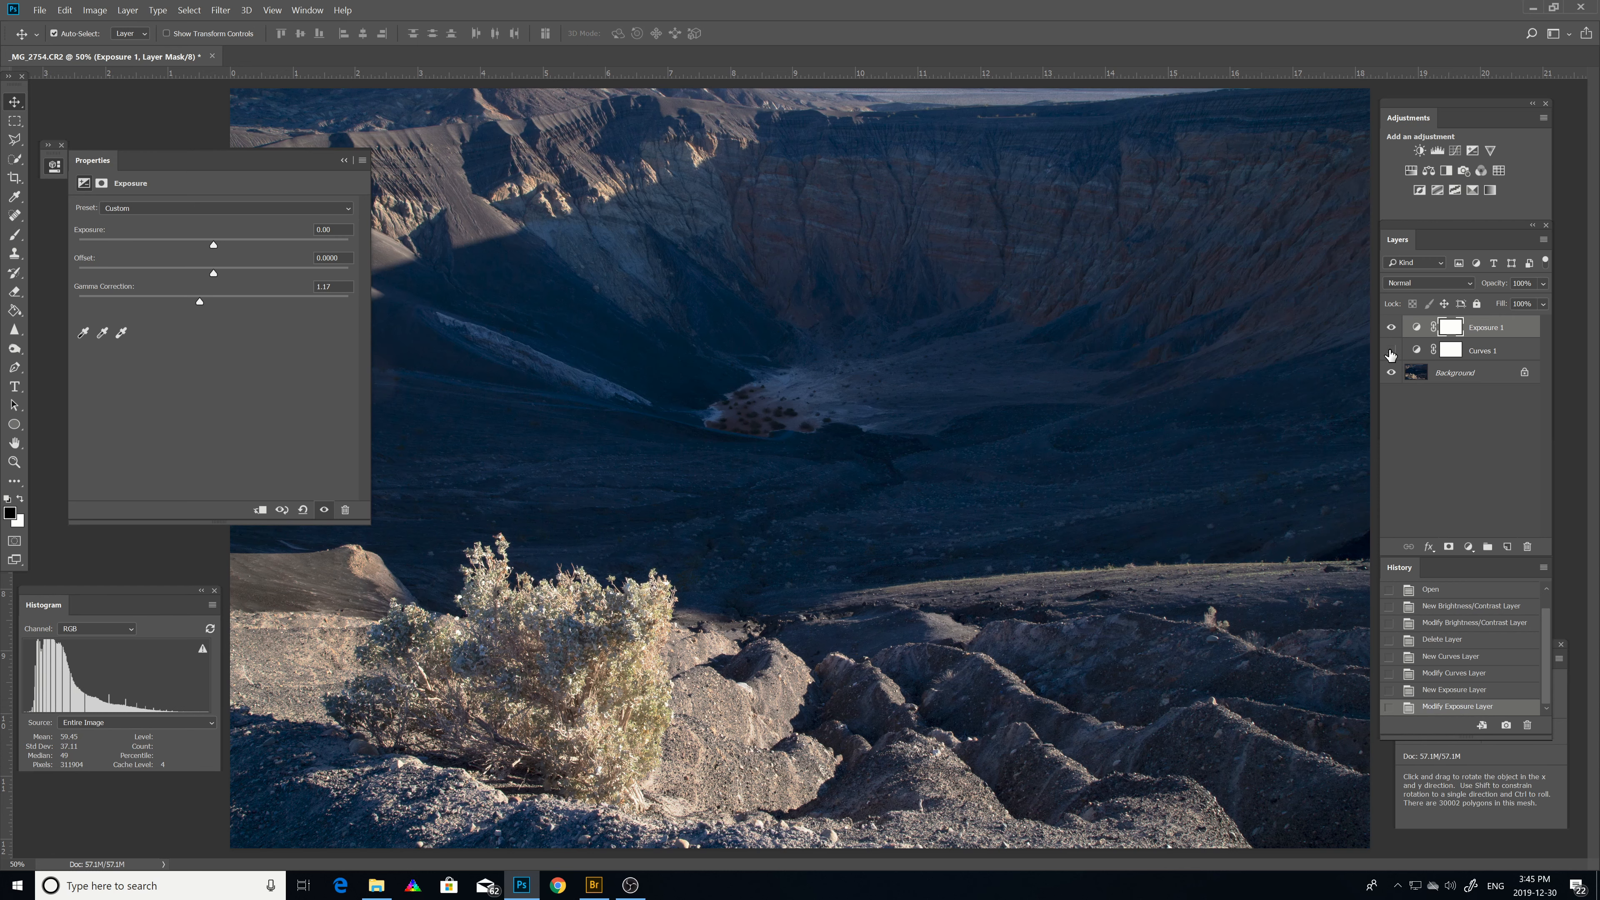
left_click(1390, 350)
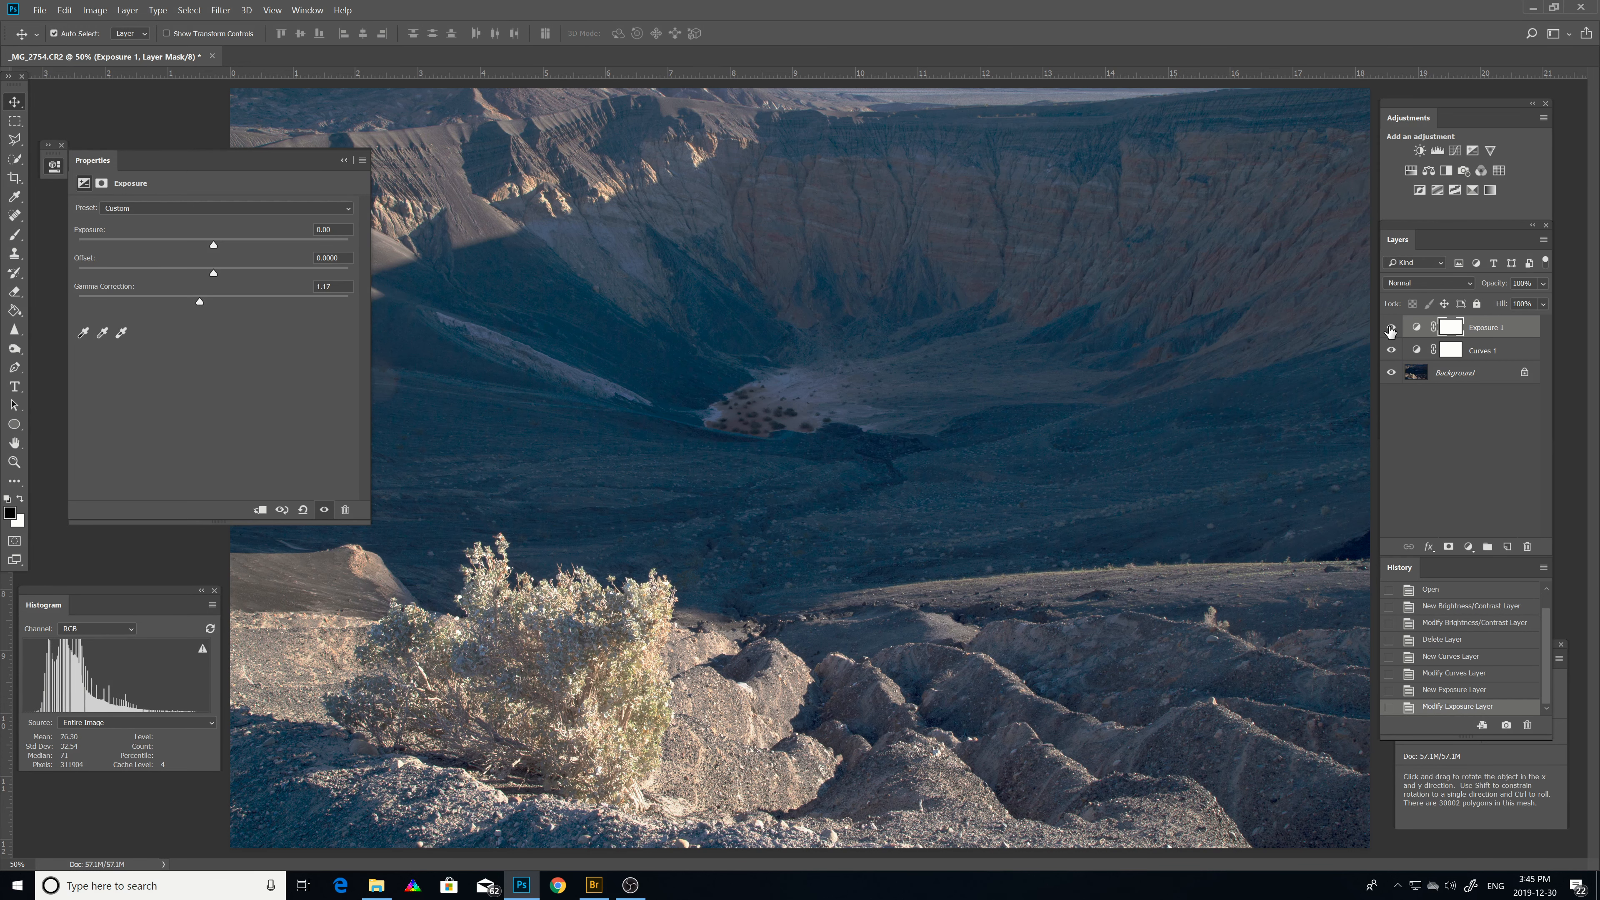
left_click(1390, 328)
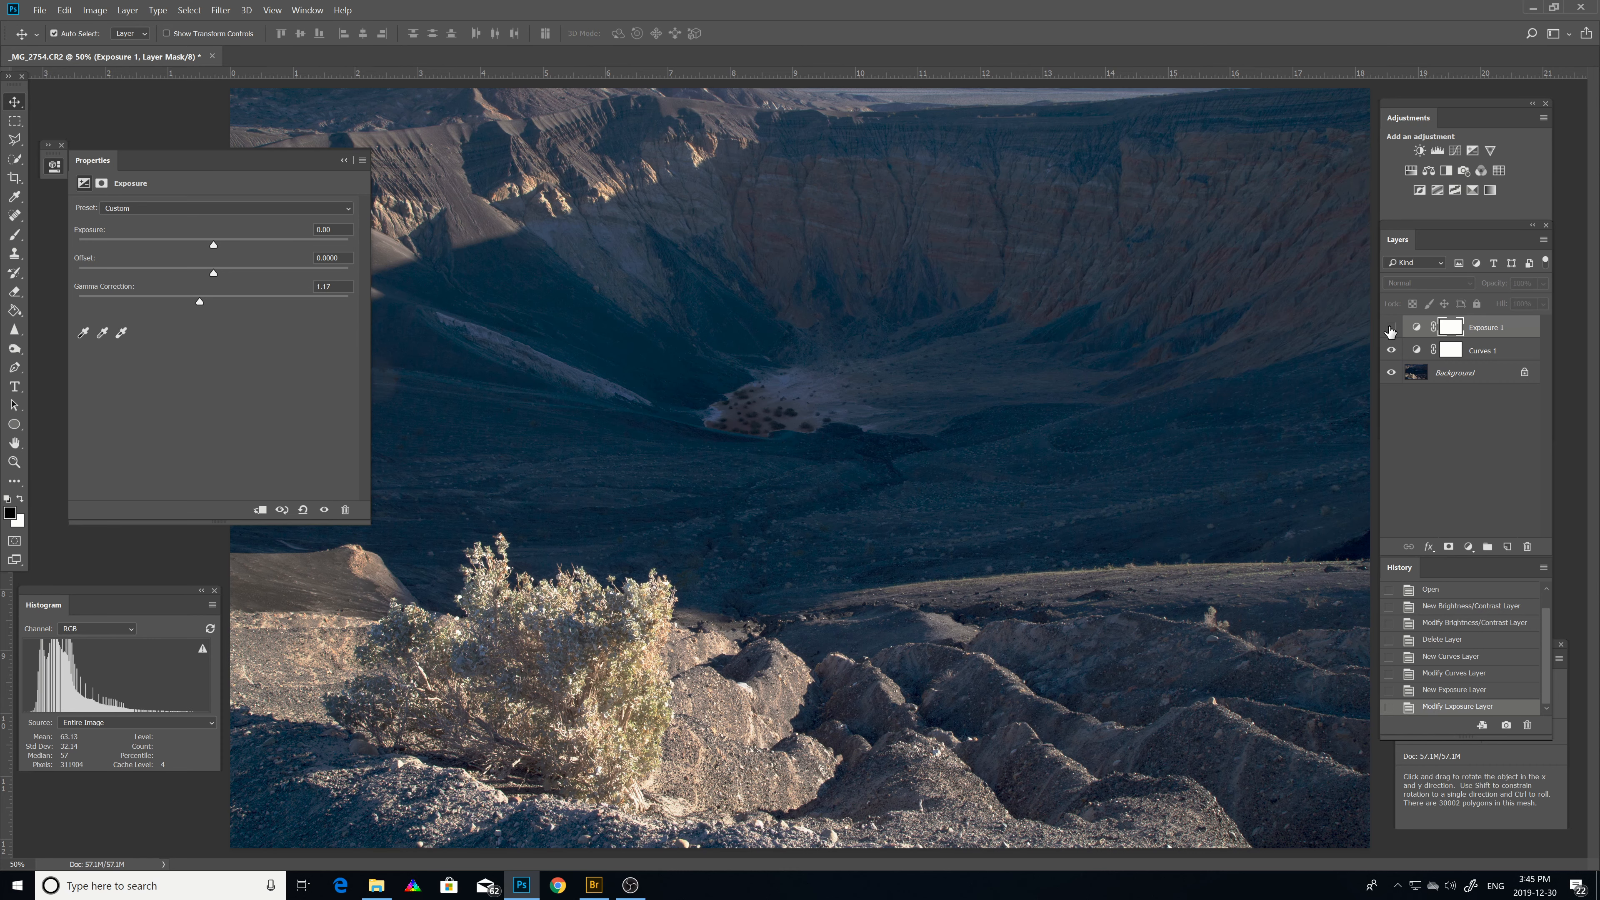
left_click(1391, 328)
left_click(1391, 372)
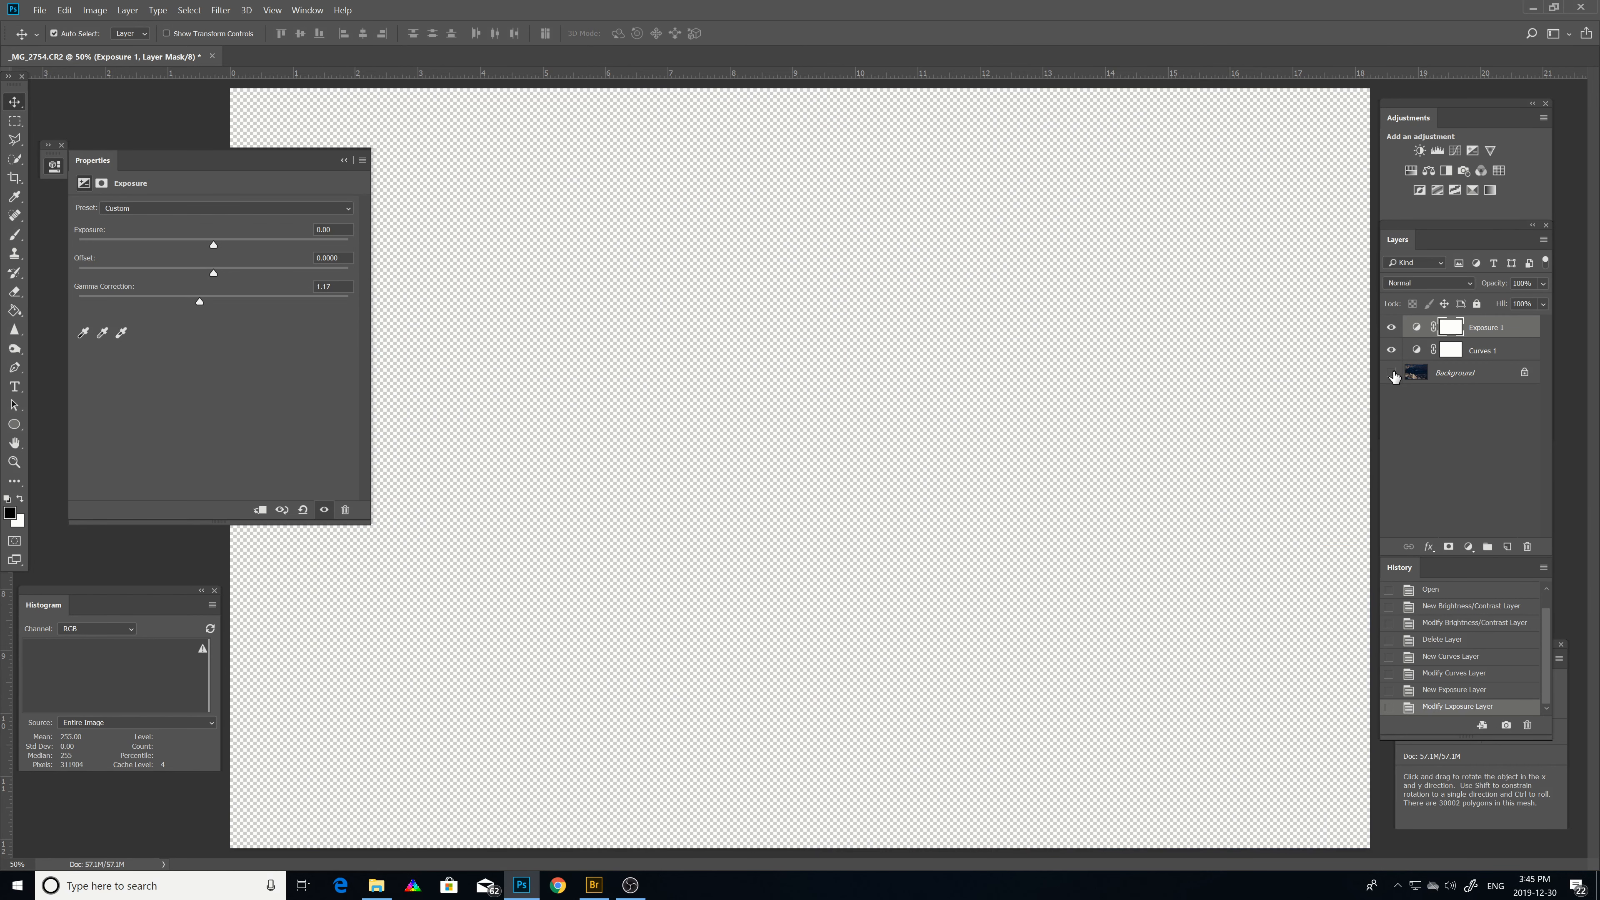
left_click(1392, 372)
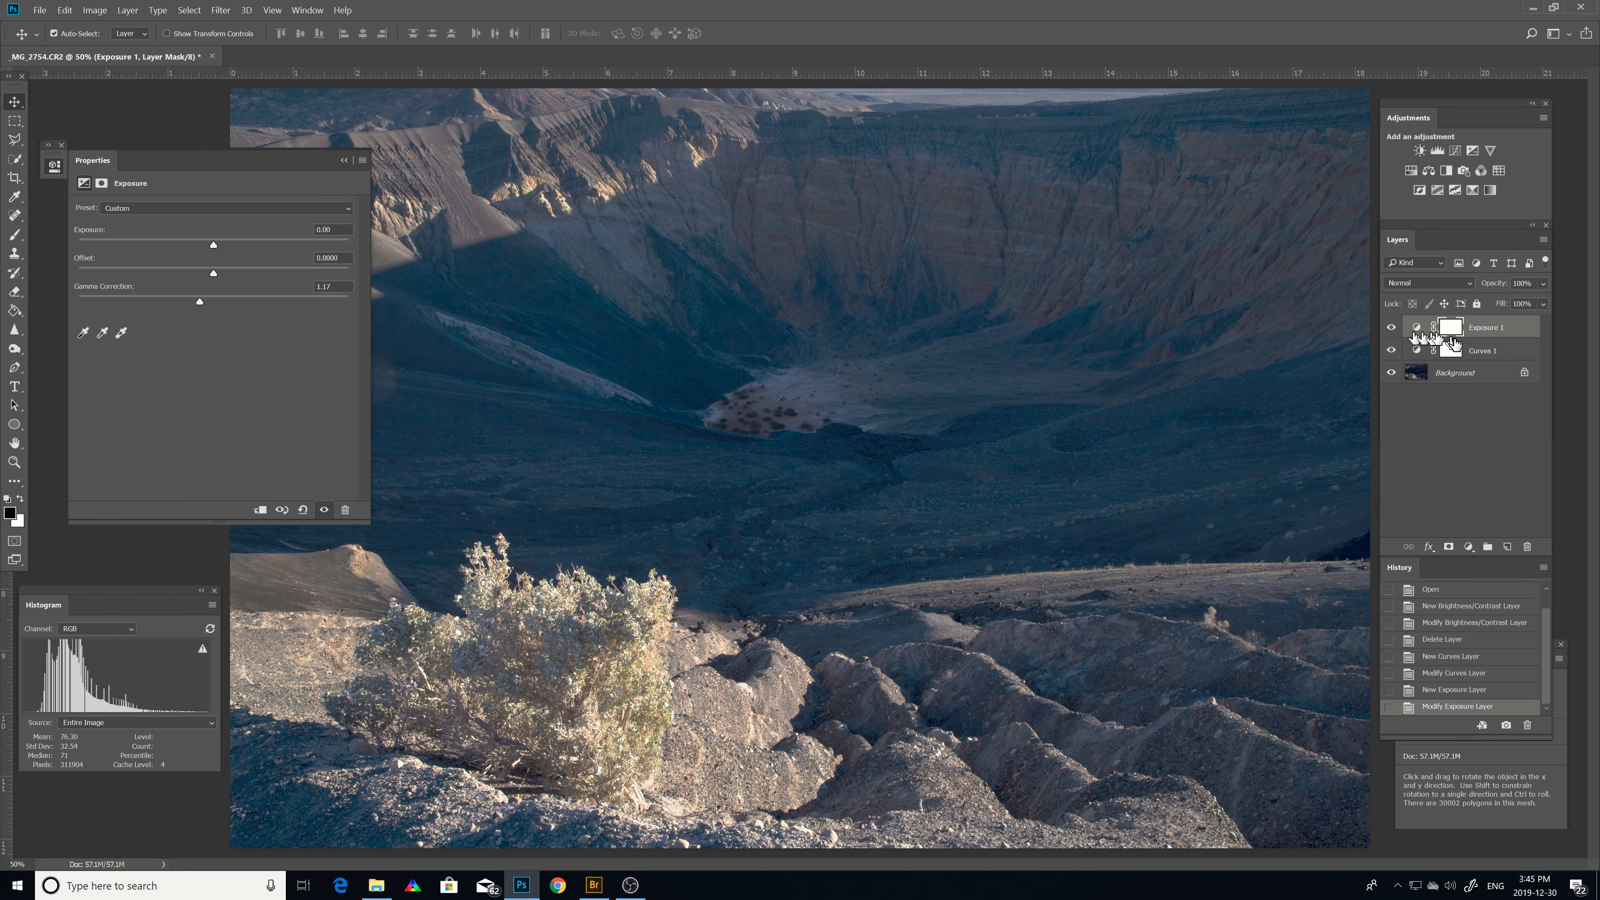
left_click(1391, 351)
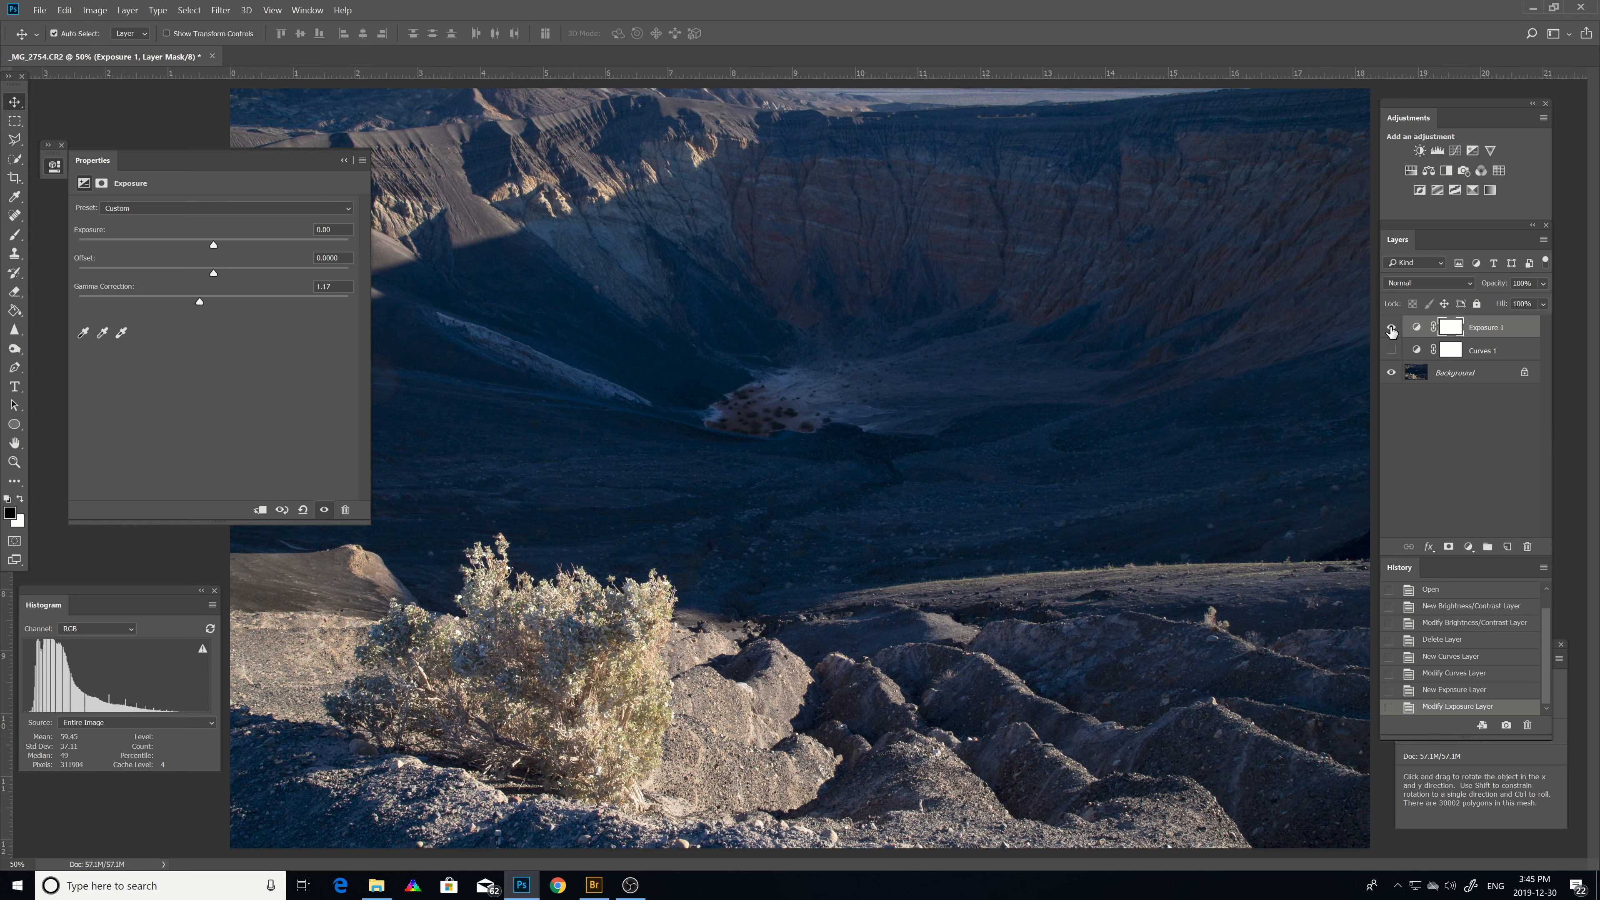
left_click(1392, 328)
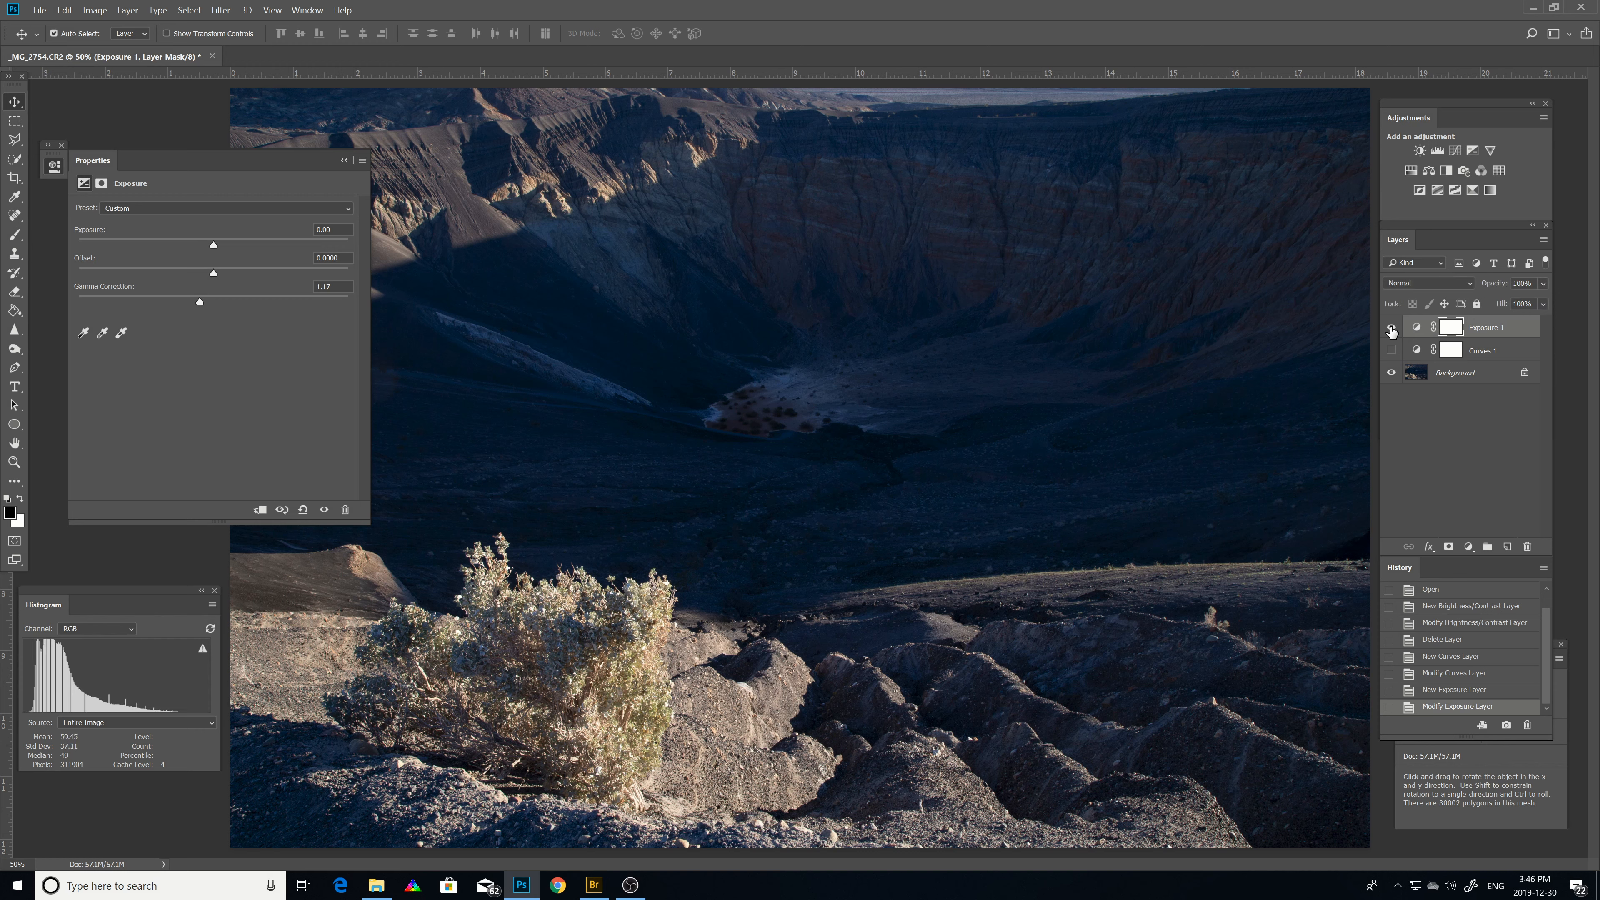
left_click(1392, 328)
left_click(1392, 328)
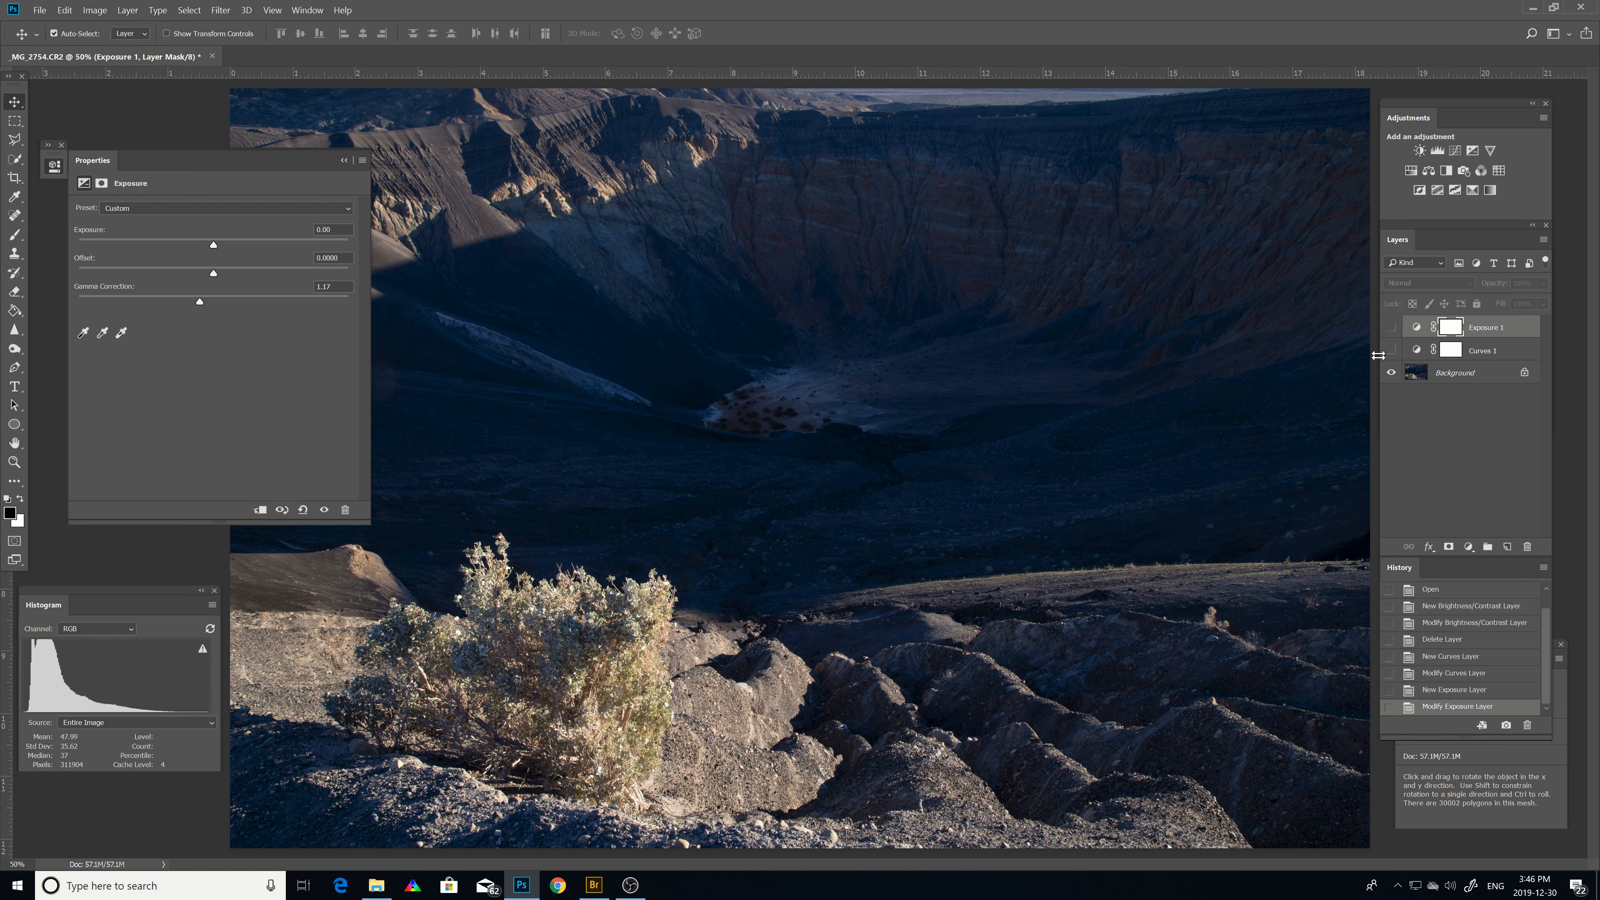
left_click(1392, 328)
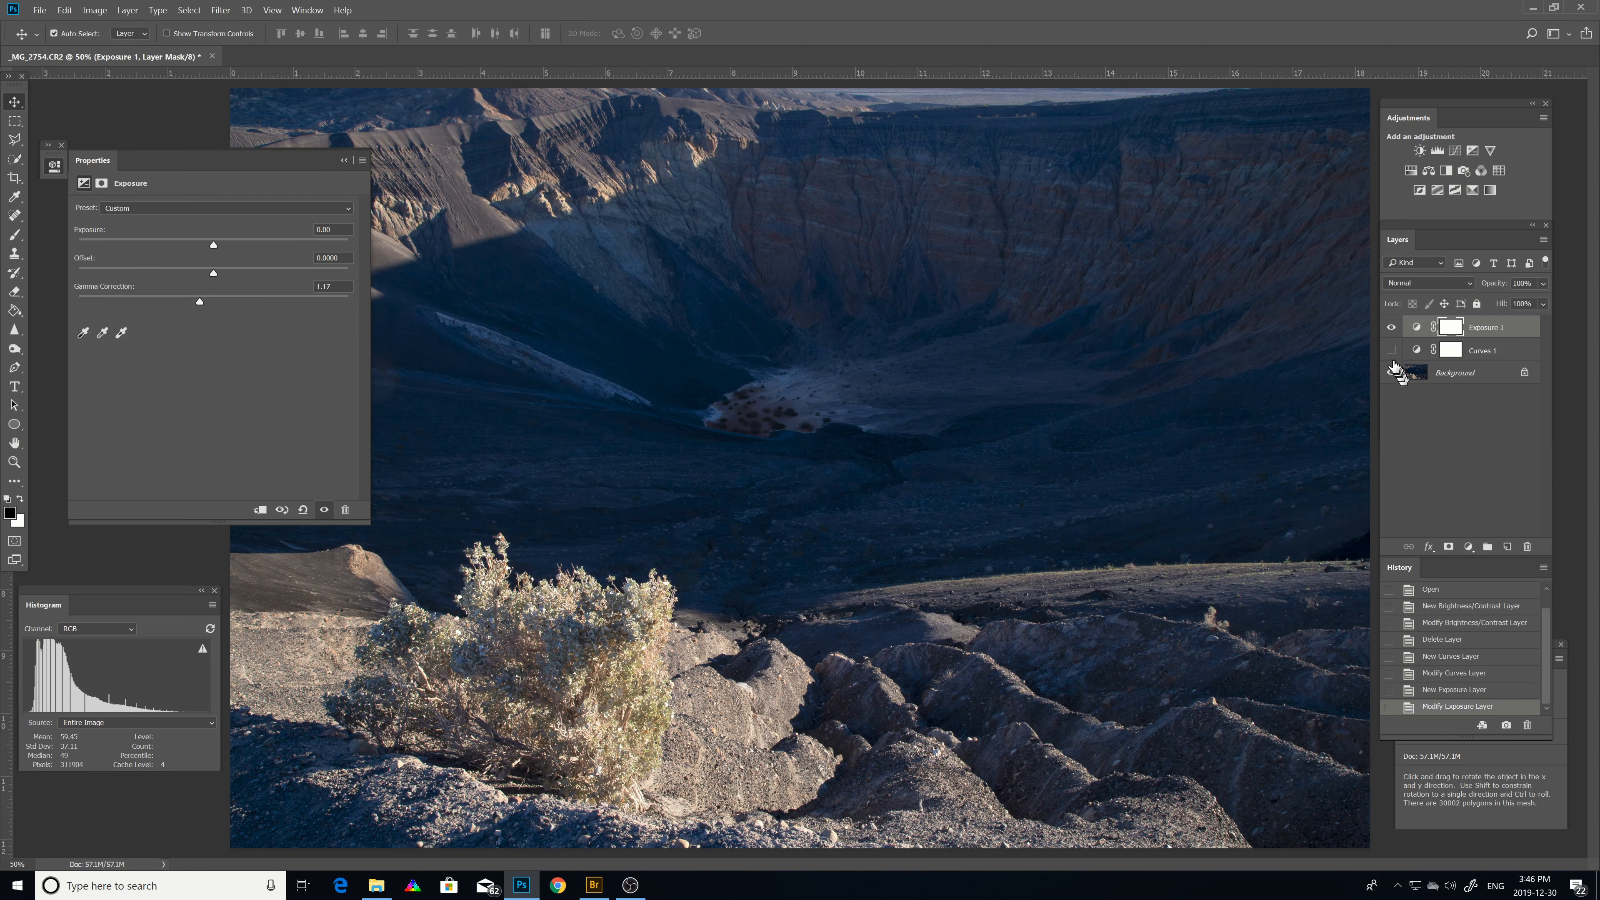
left_click(1391, 352)
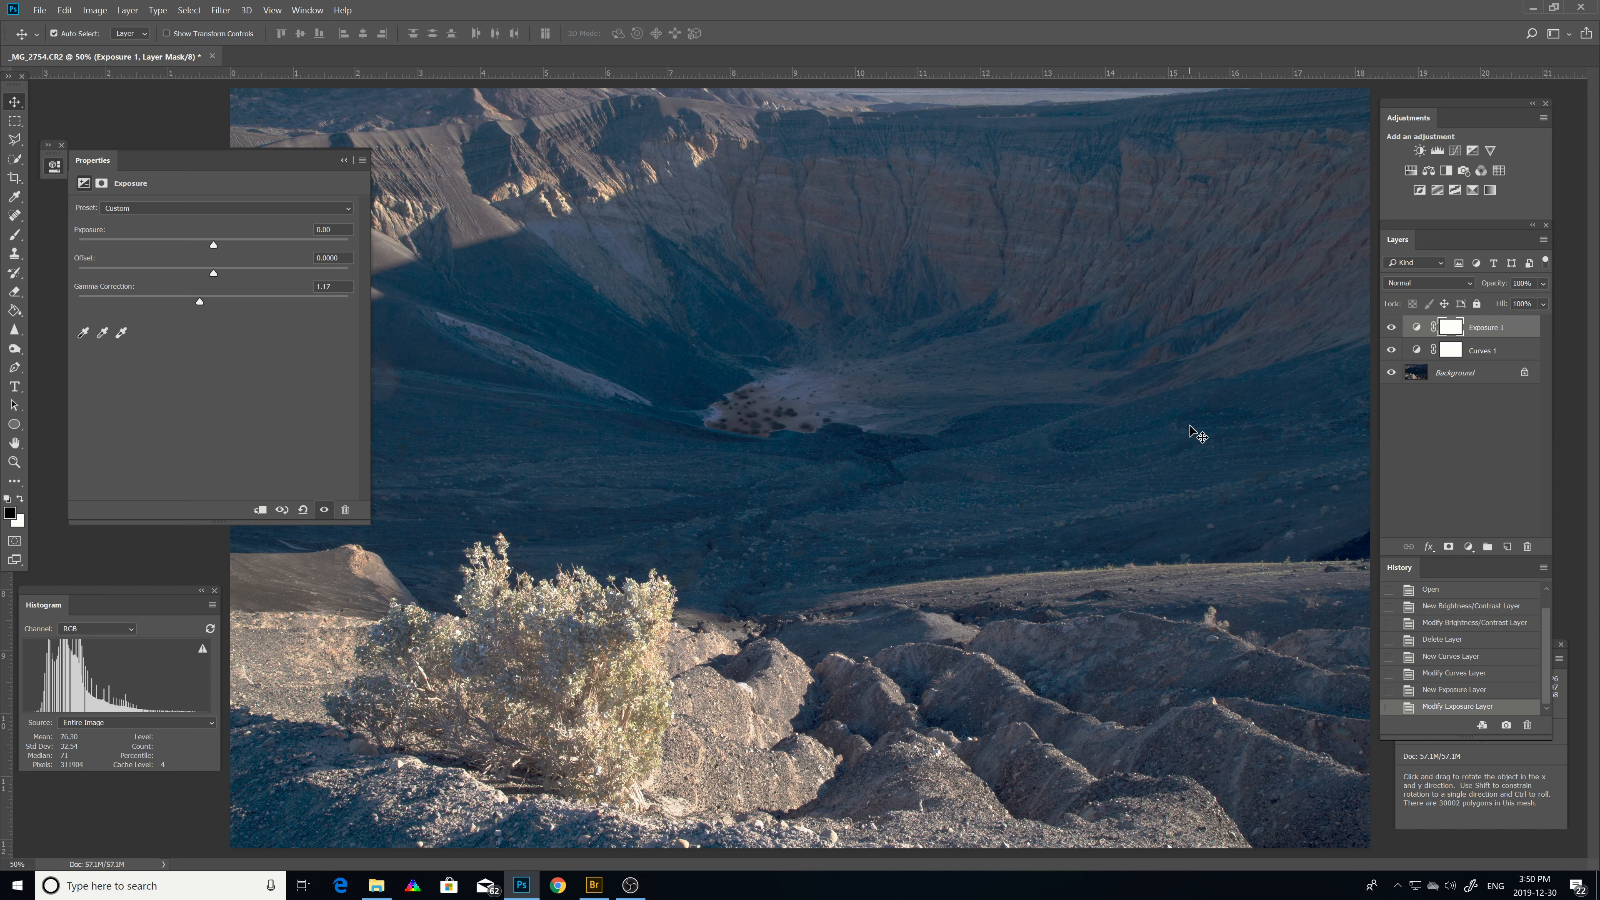
left_click(39, 10)
left_click(70, 167)
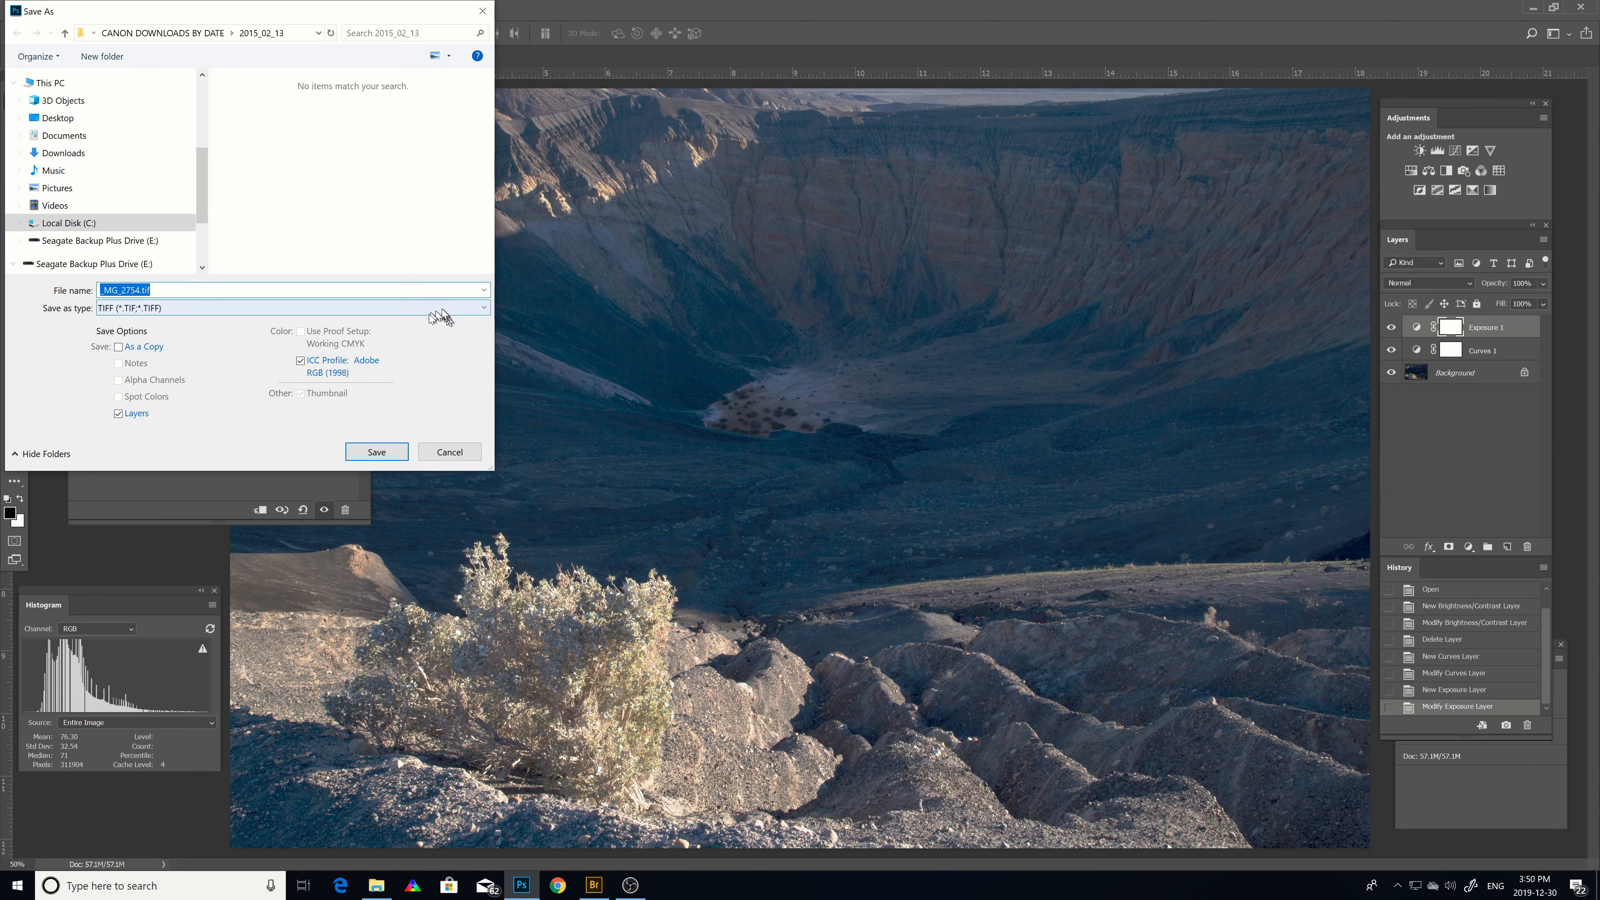
left_click(484, 308)
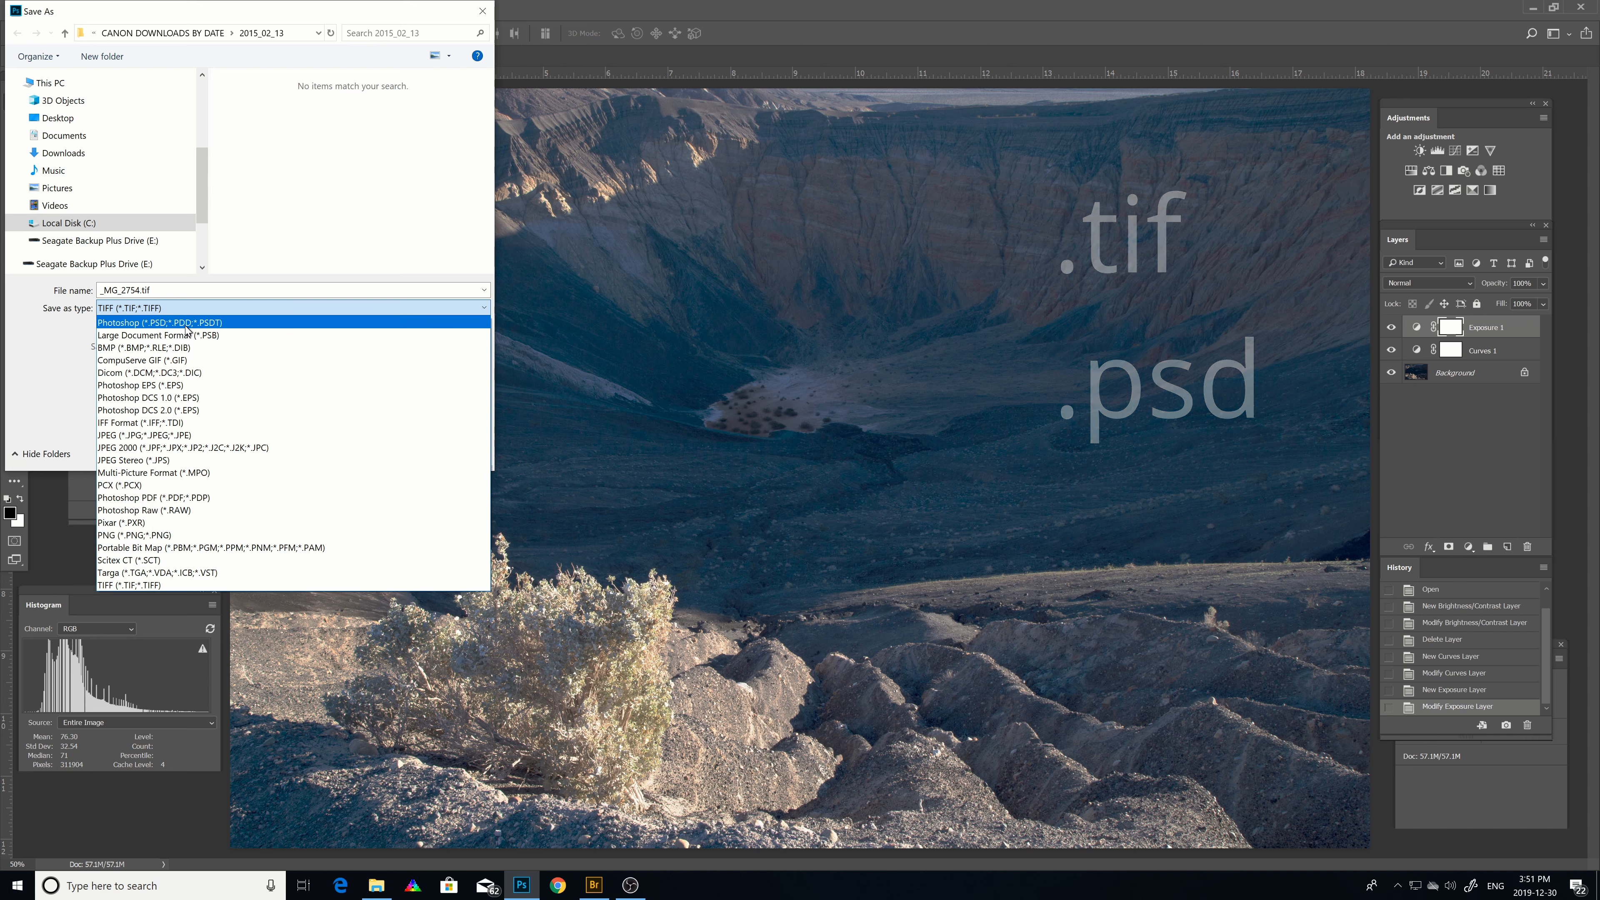
left_click(240, 289)
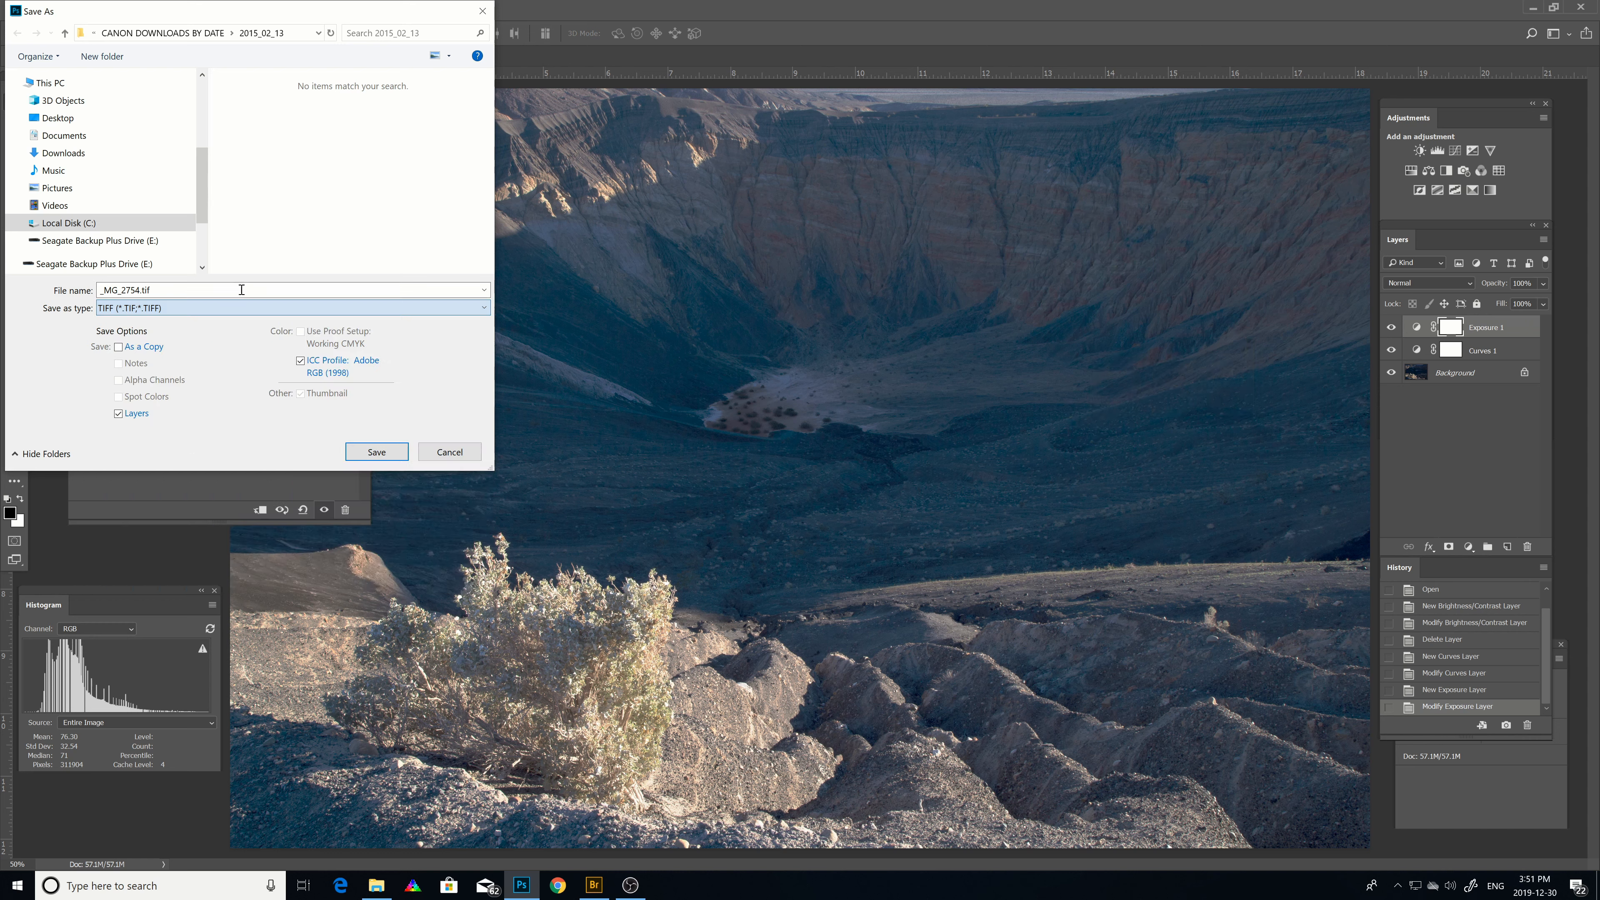
left_click(447, 452)
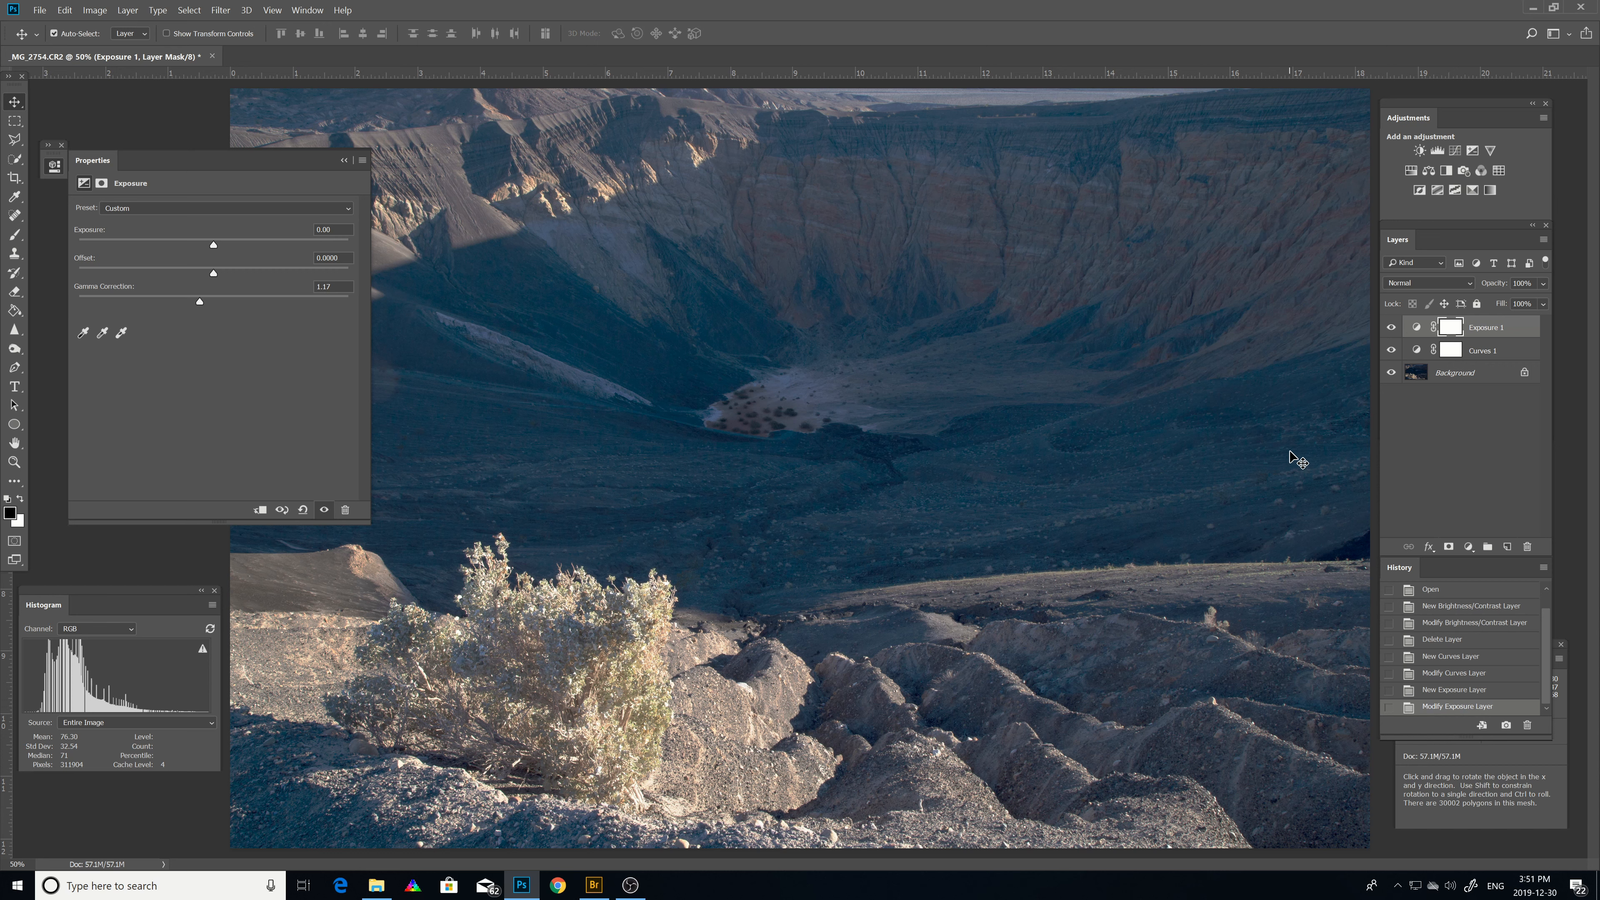
Compare the image with the Curves layer hidden and shown, and against the original opened state in the history.
left_click(1390, 352)
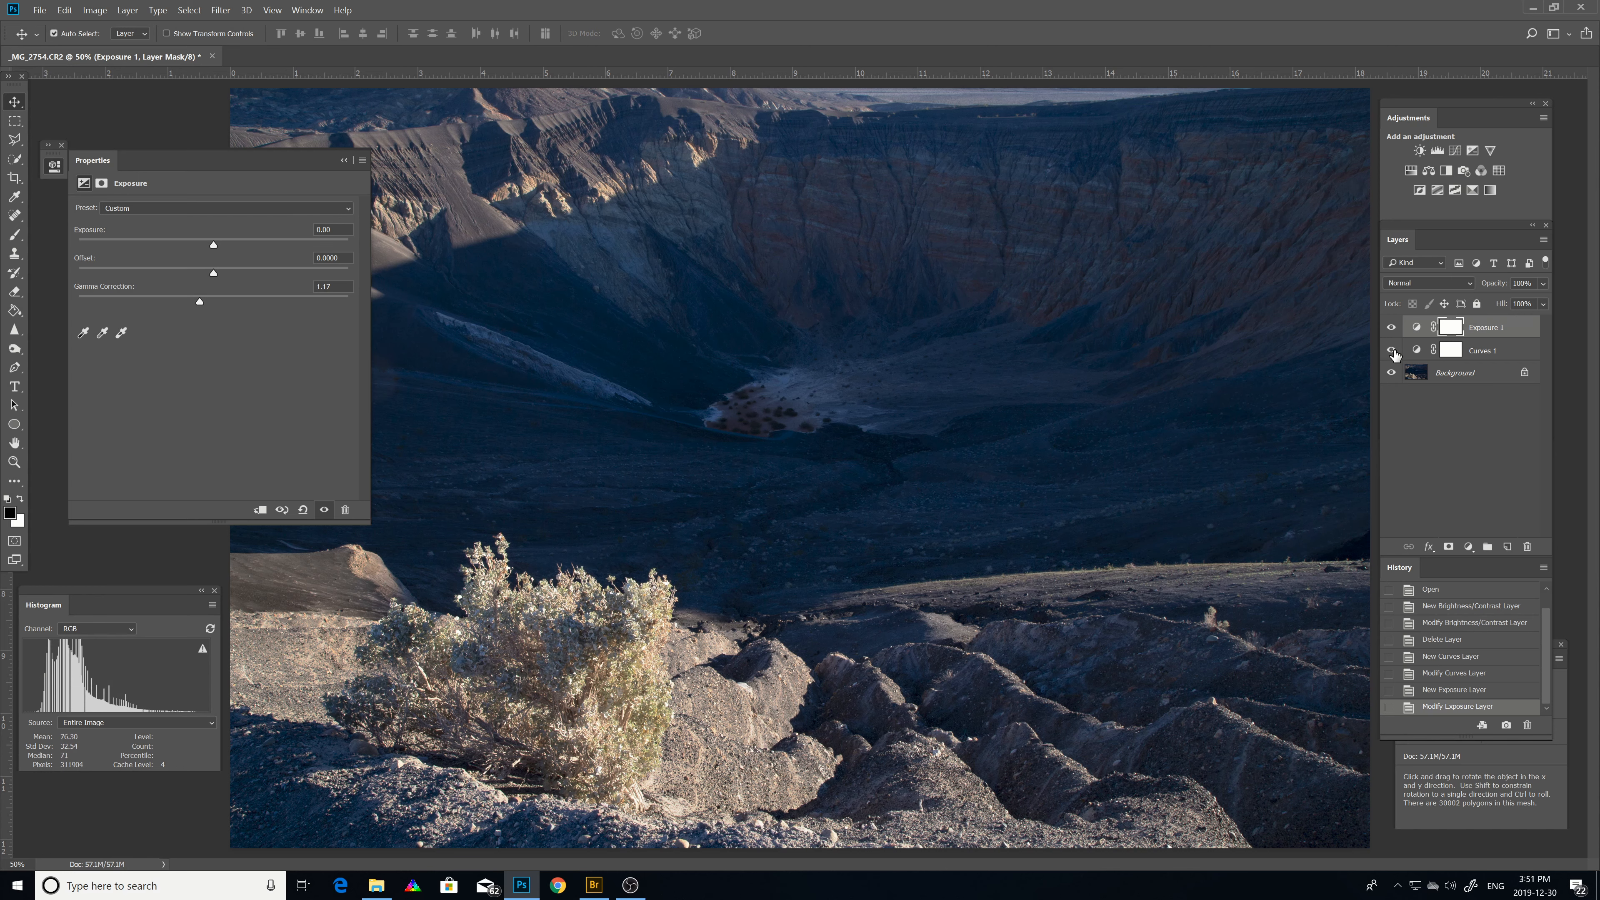
left_click(1392, 353)
left_click(1483, 352)
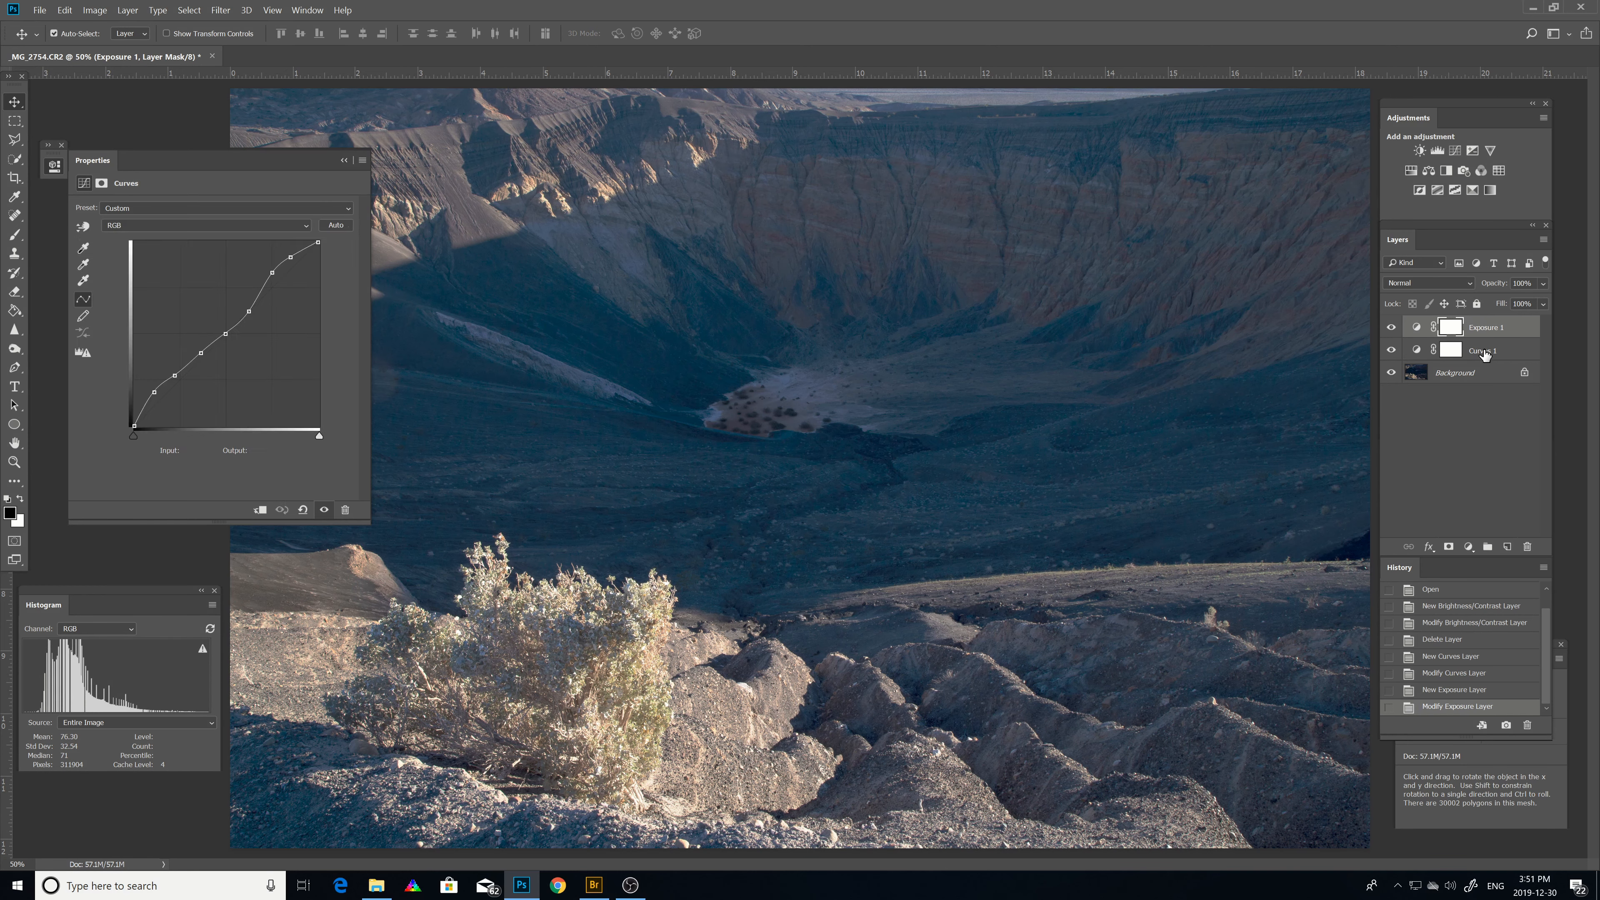
right_click(1483, 352)
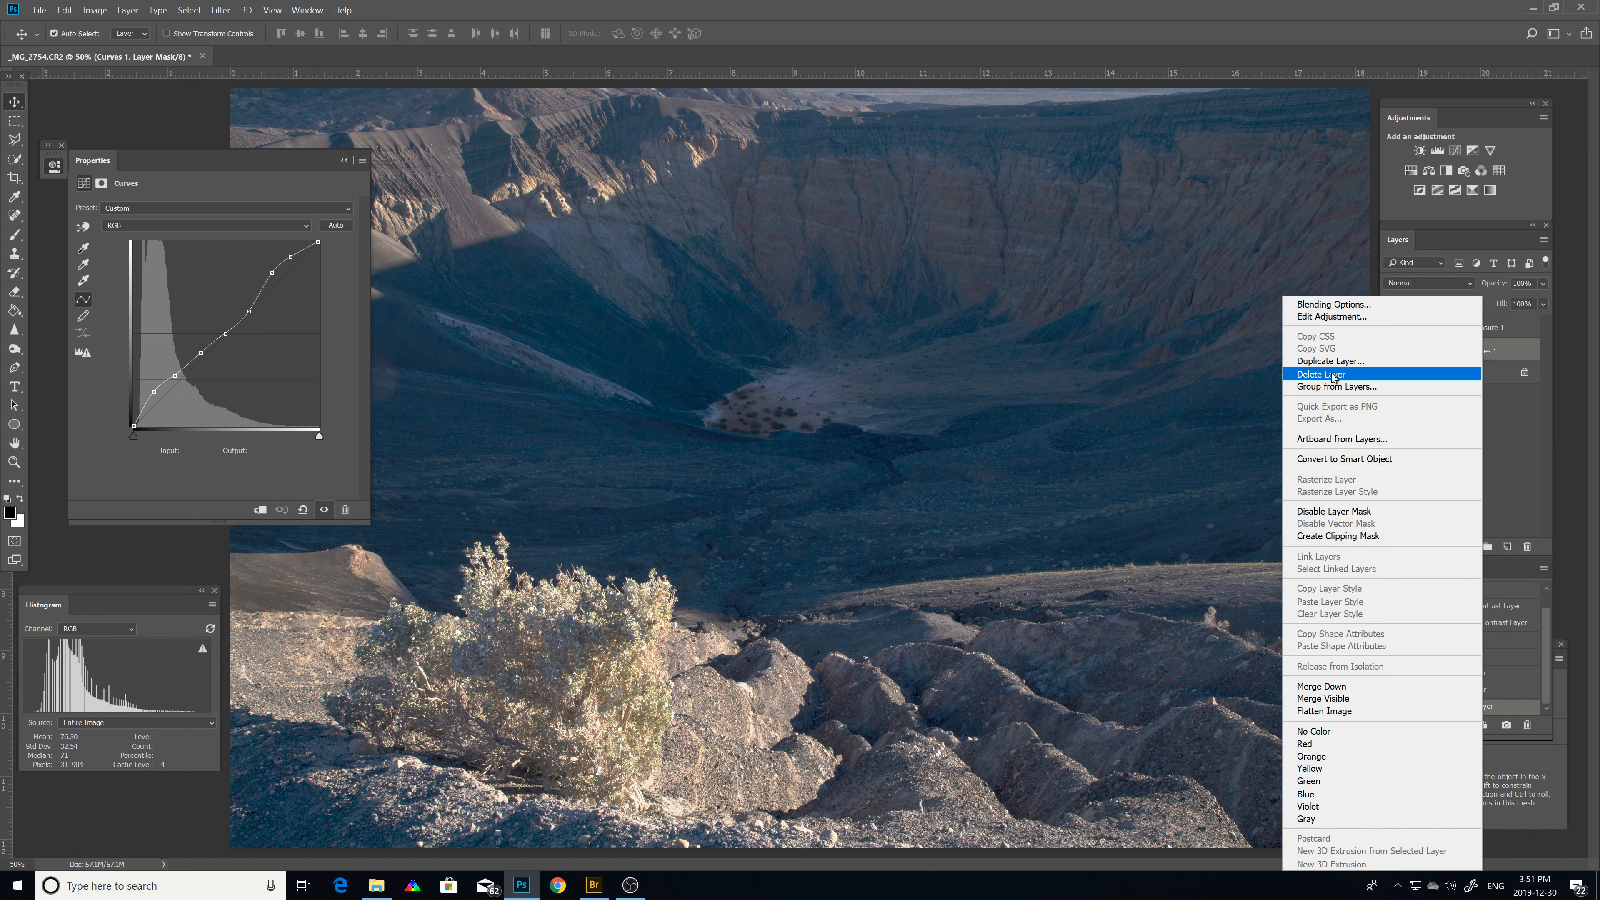
left_click(1036, 373)
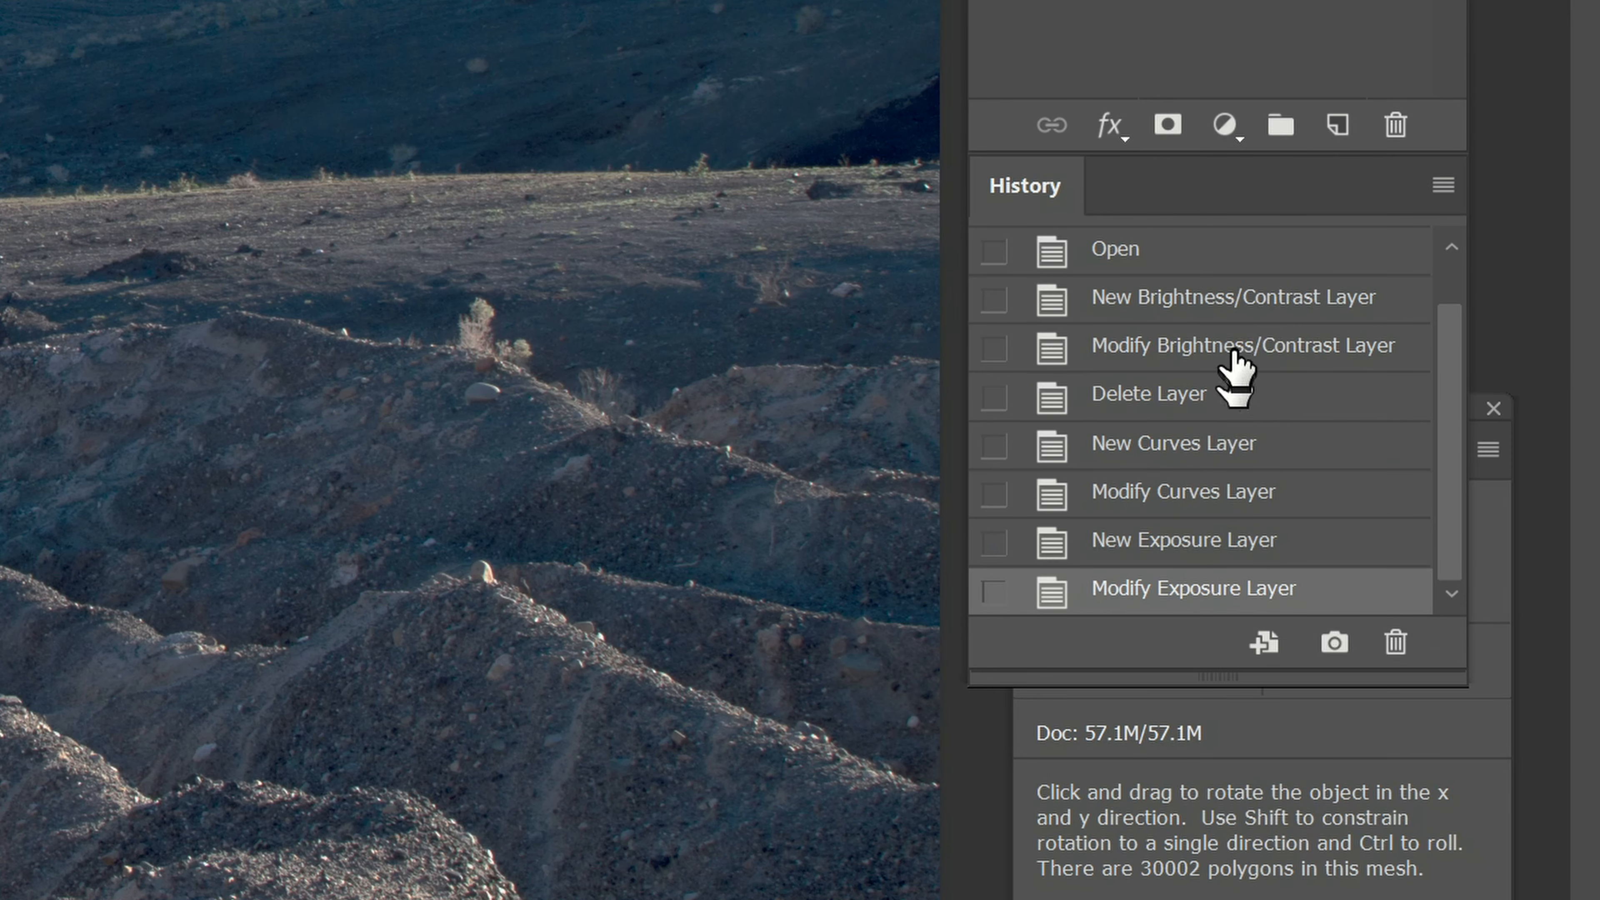
left_click(1160, 256)
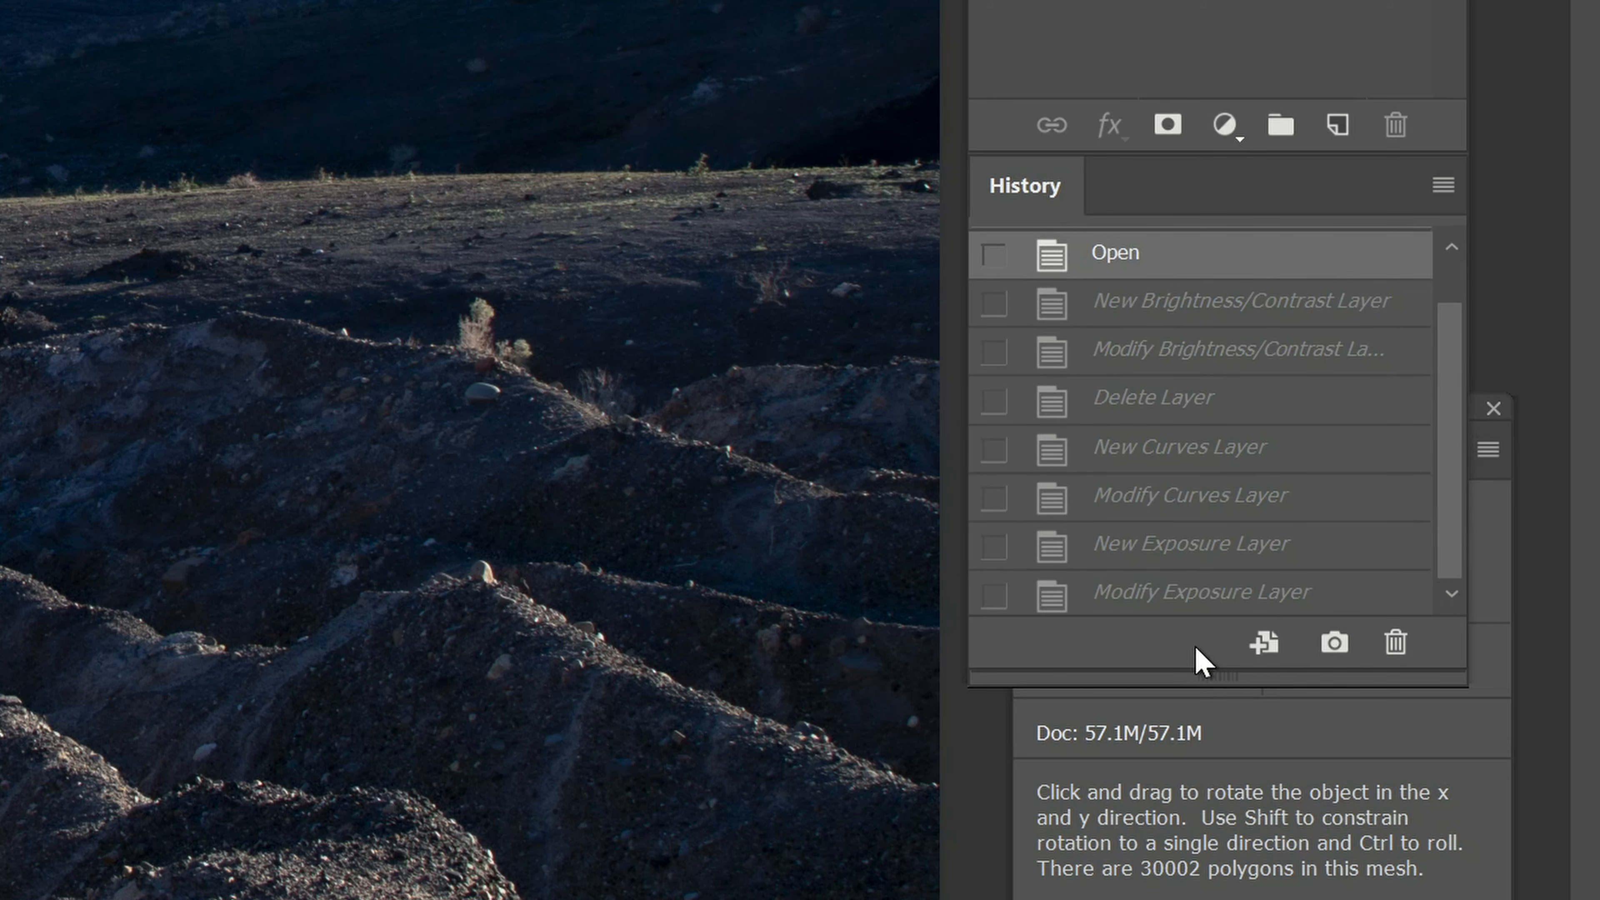
left_click(1178, 603)
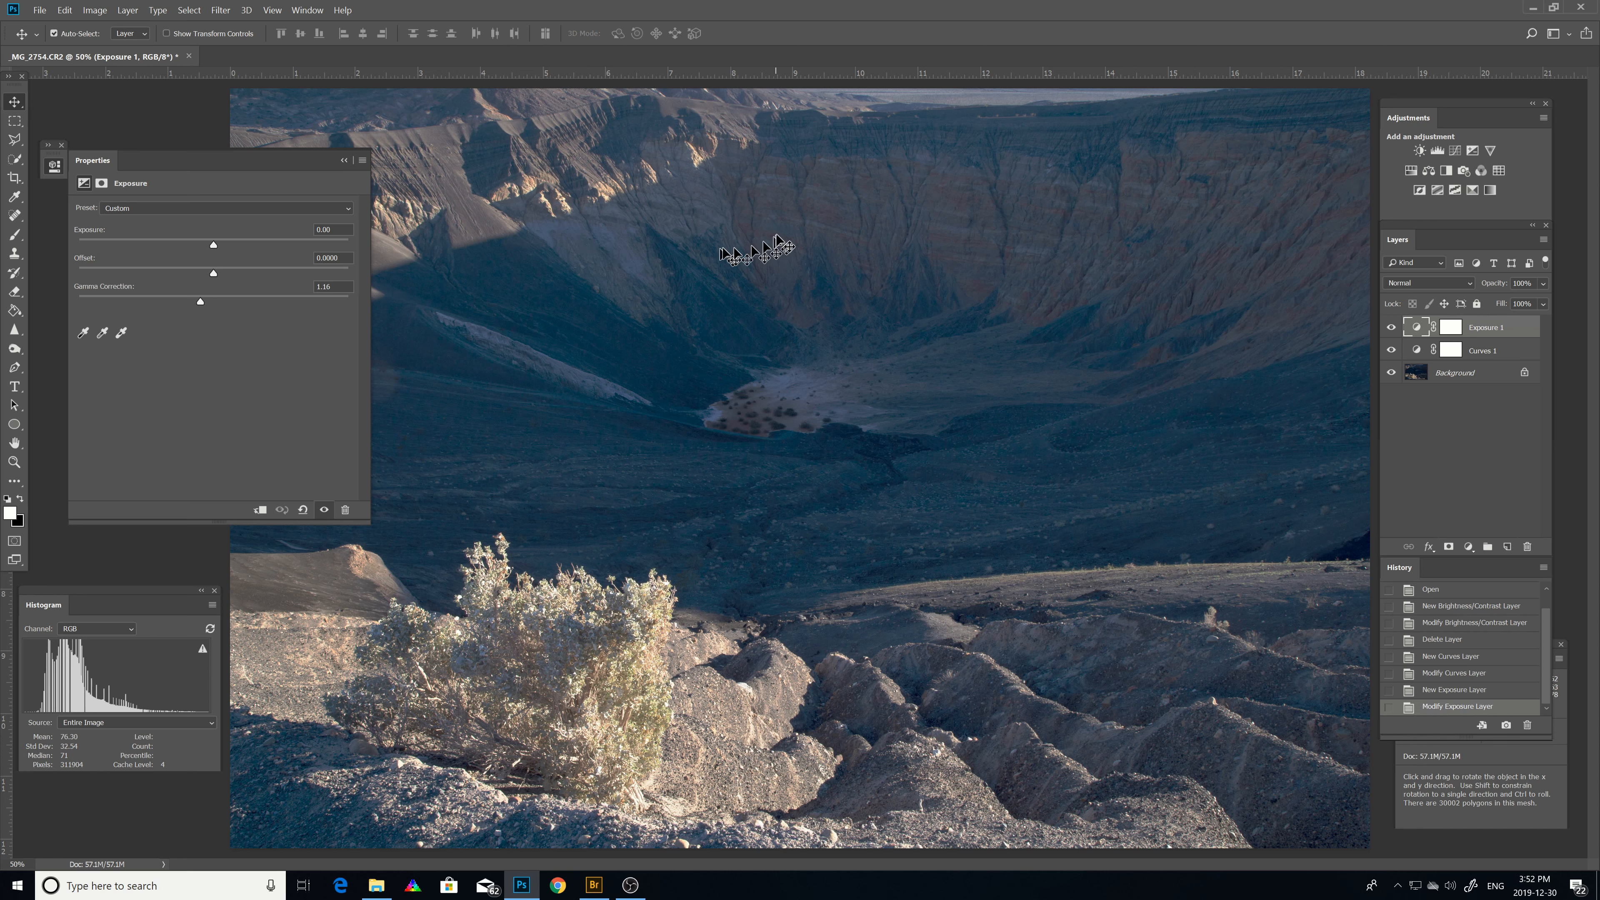
Add a Brightness/Contrast adjustment layer, bring the Layers panel back into view, and set Contrast to 24.
left_click(1420, 151)
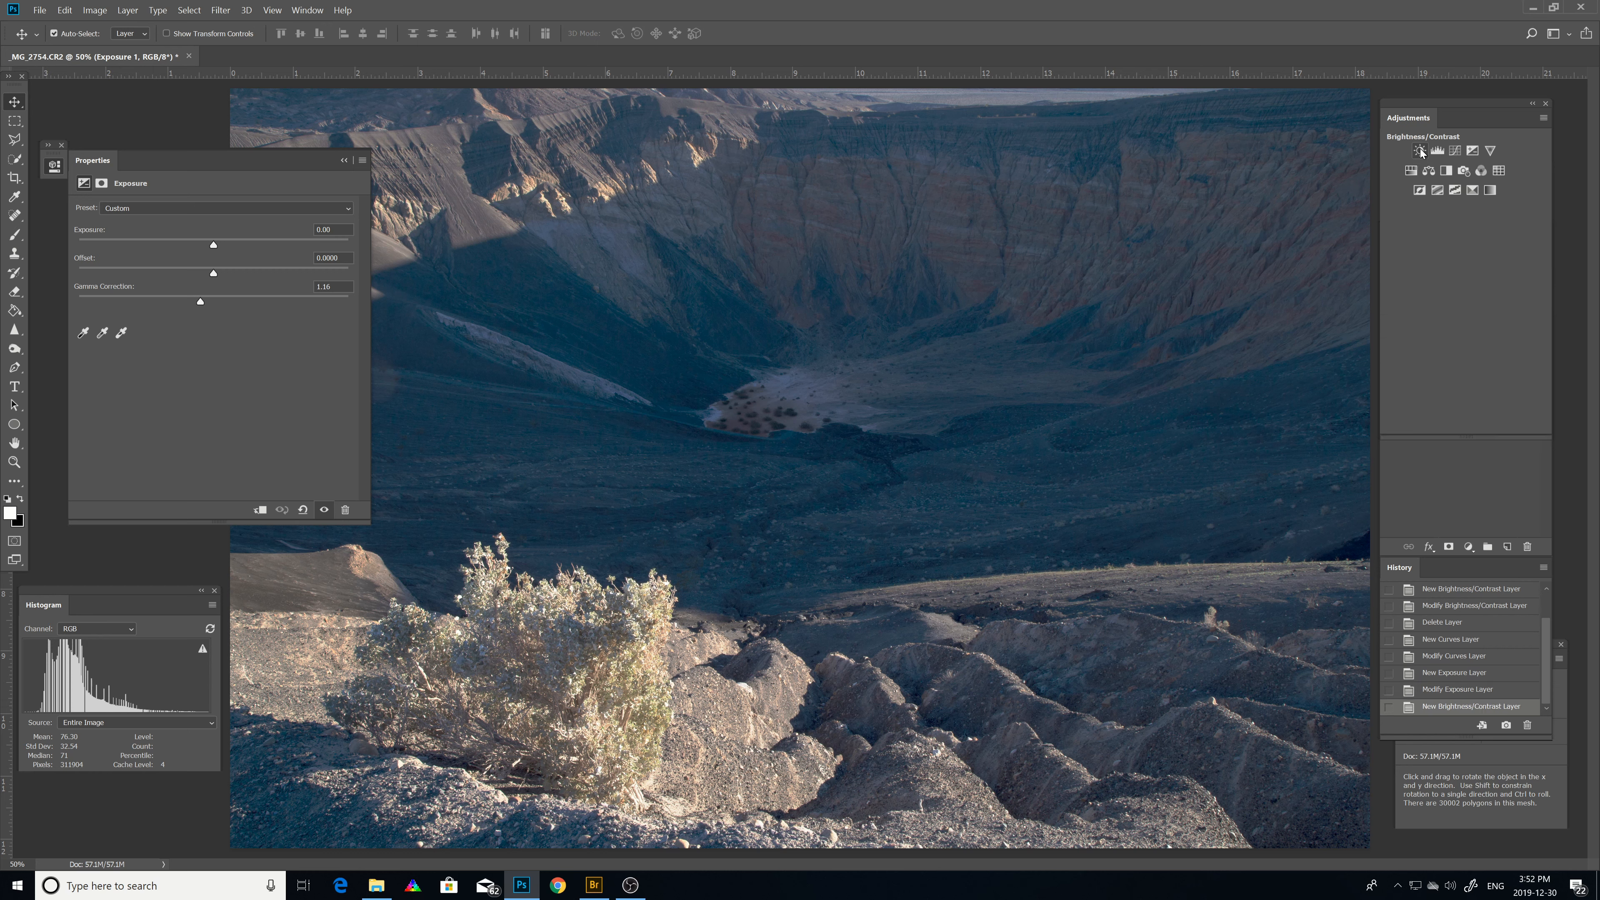
left_click(272, 11)
mouse_move(291, 16)
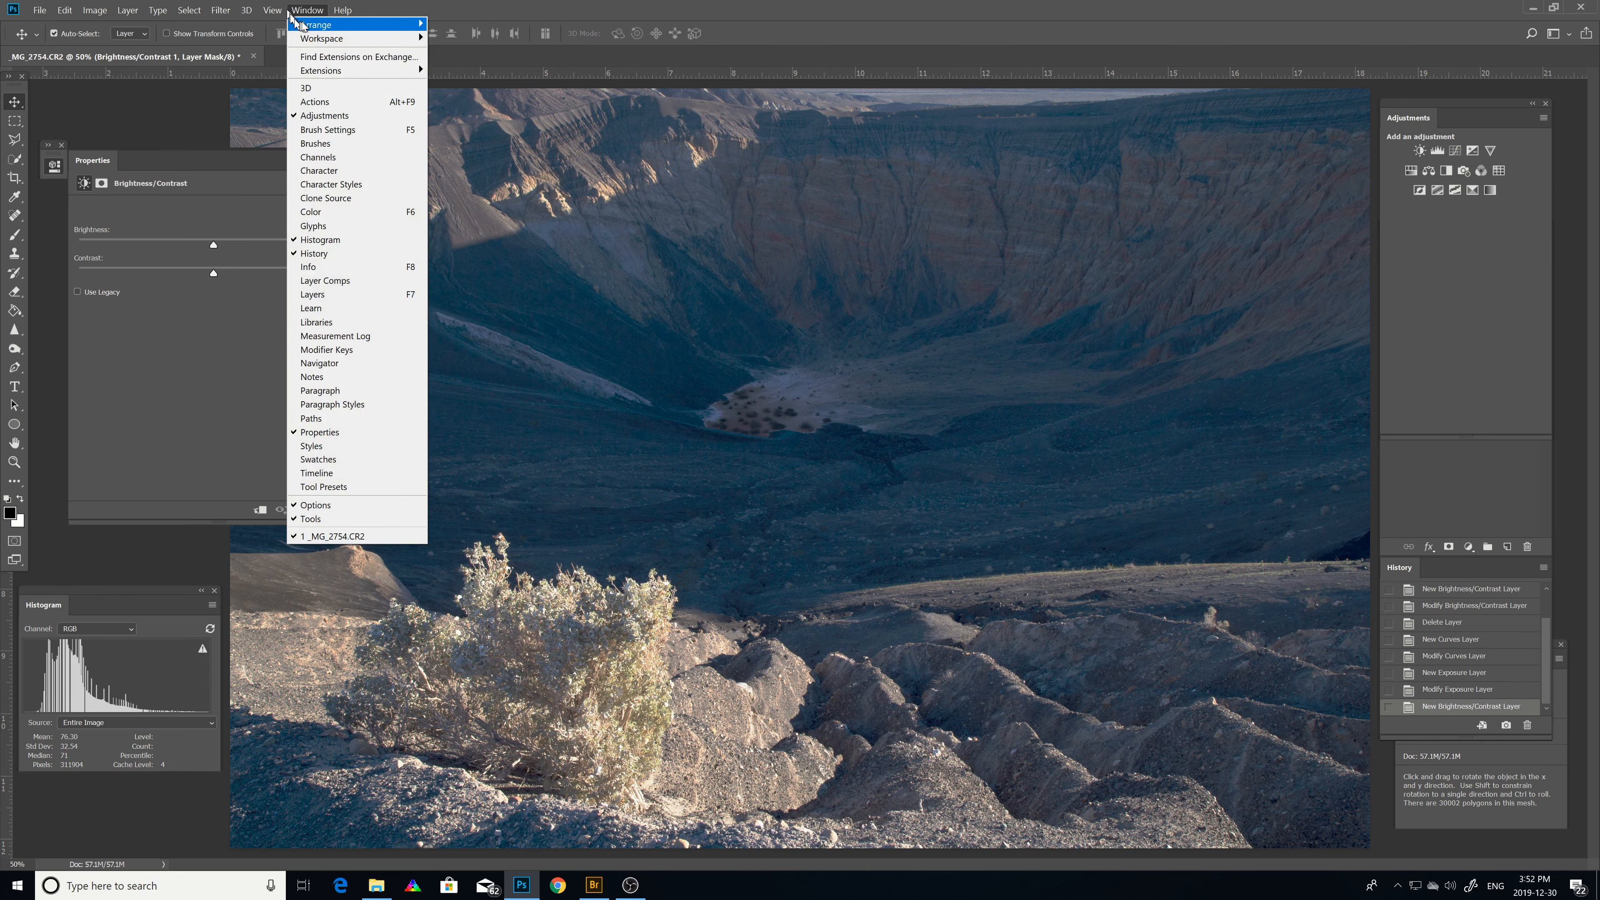
left_click(313, 294)
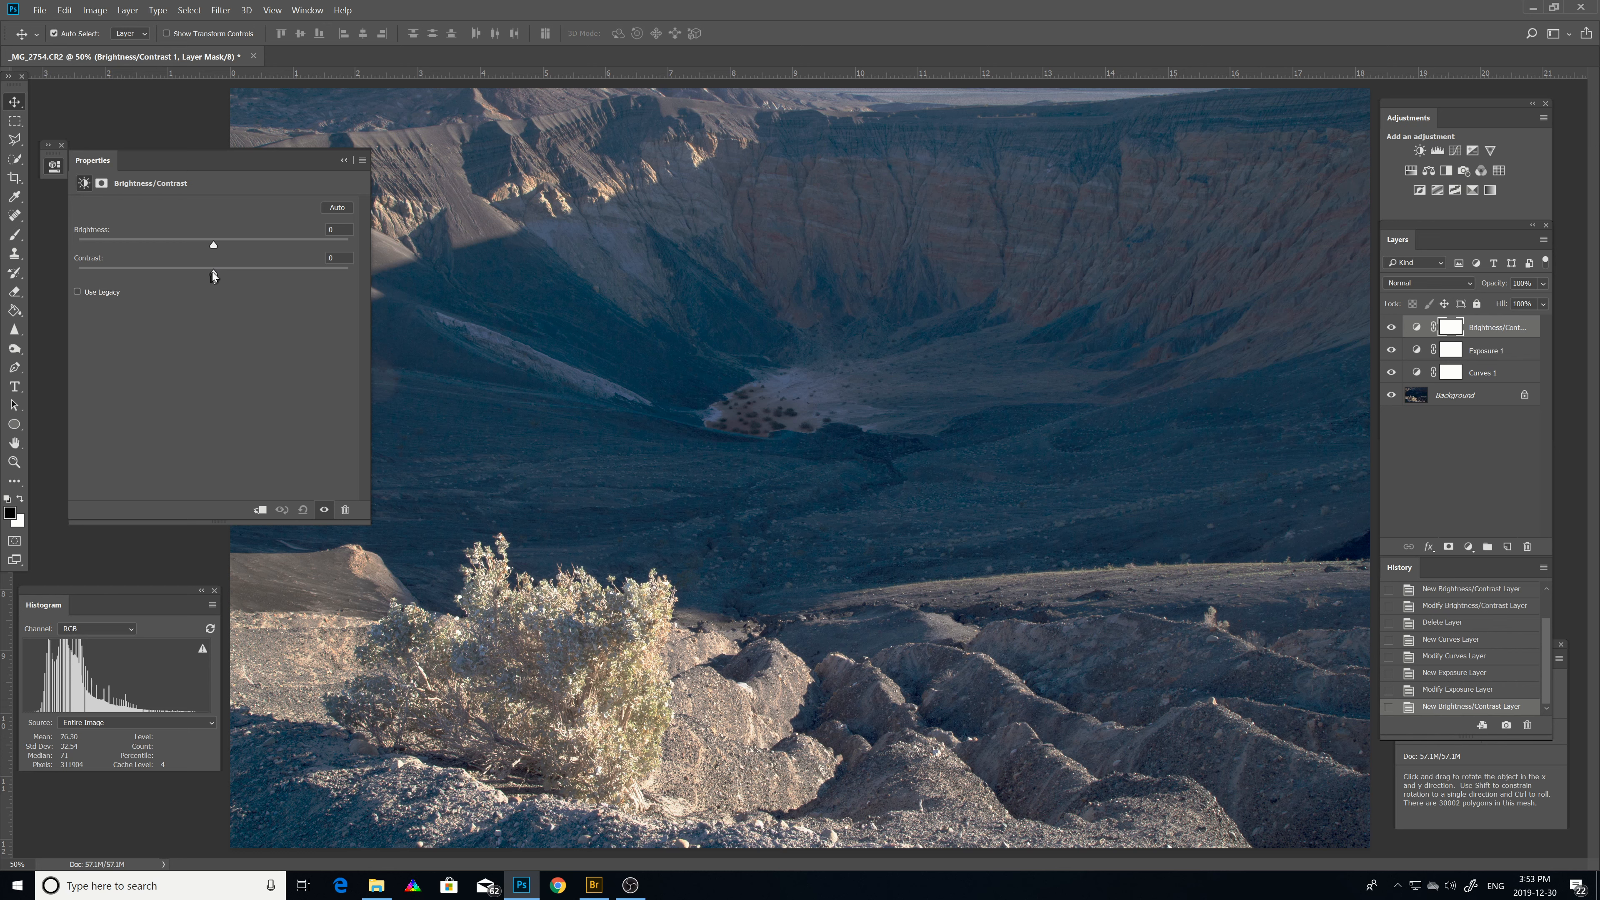
left_click(212, 271)
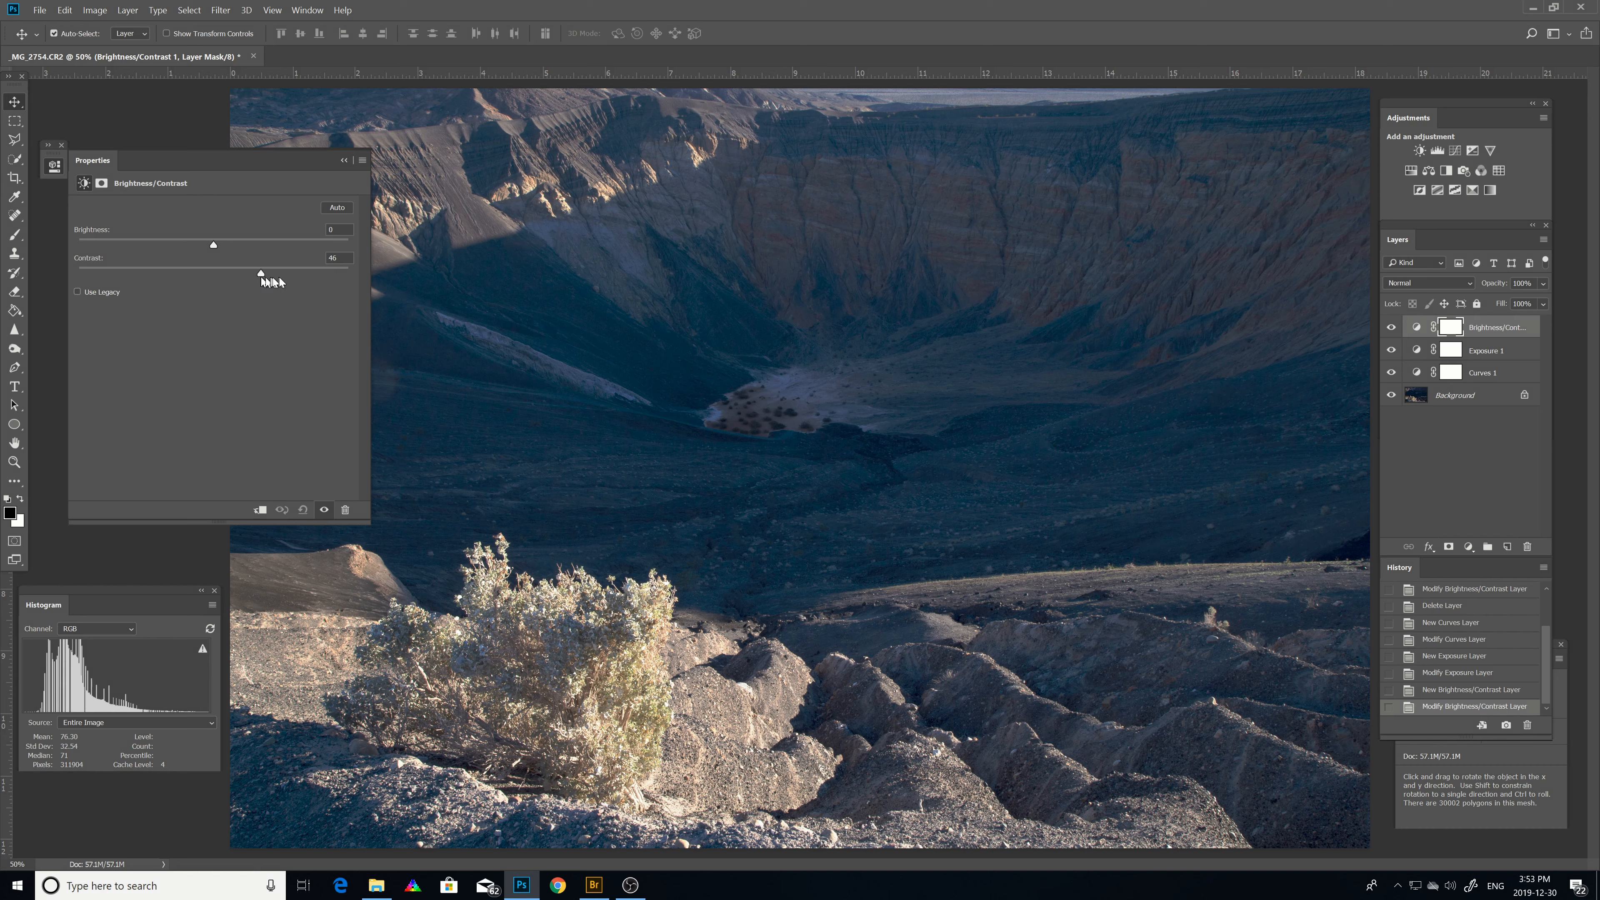
left_click_drag(279, 278, 249, 285)
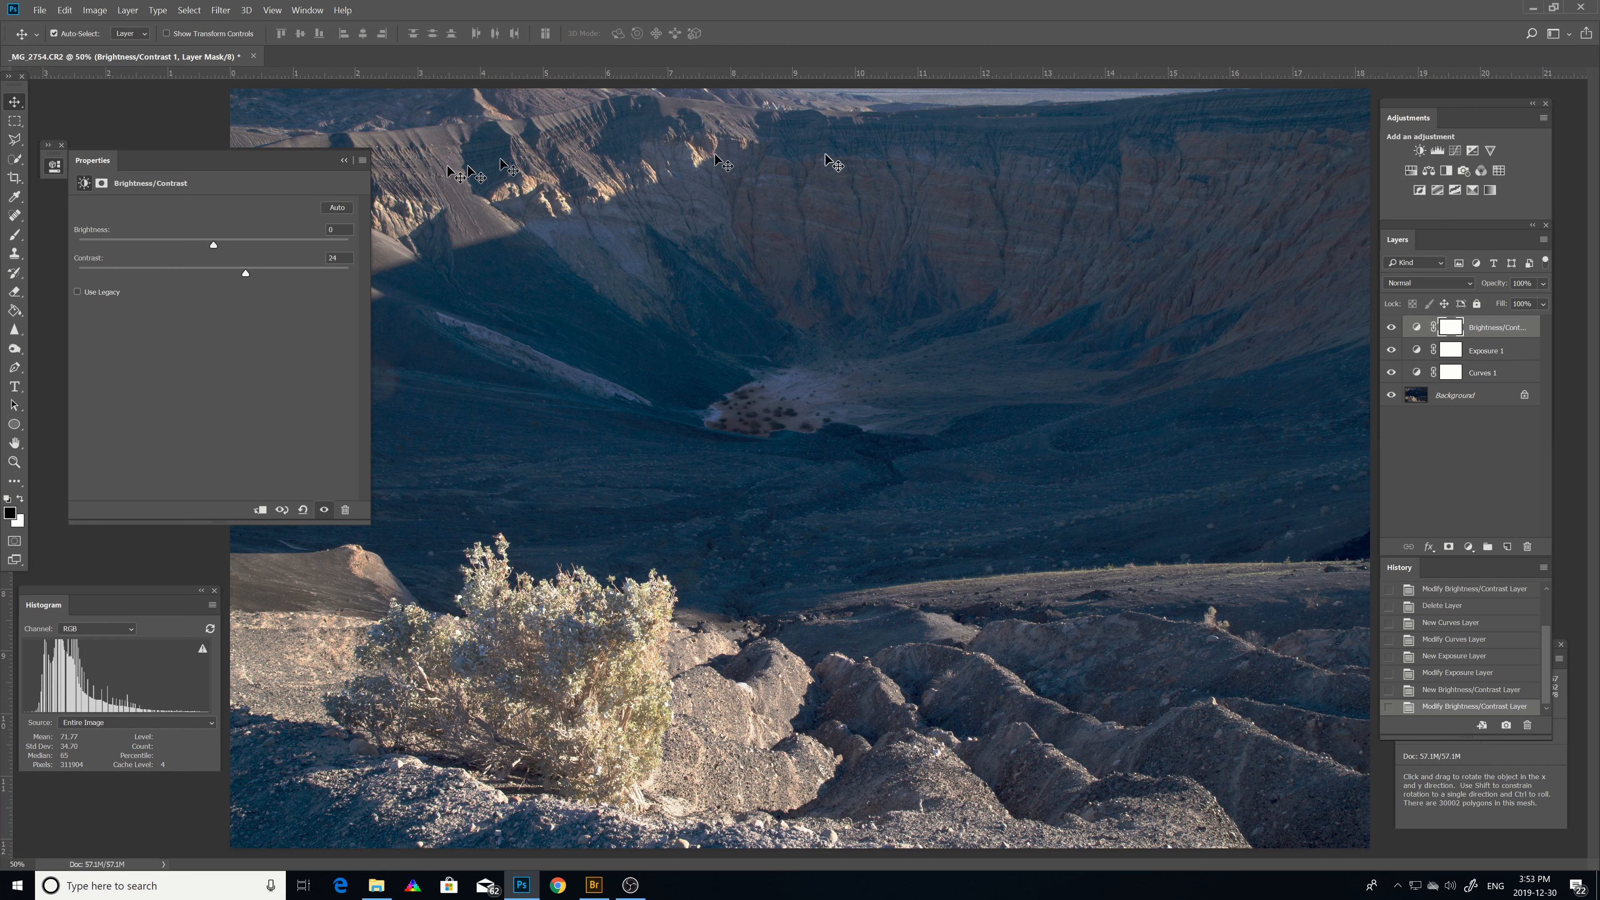
Select the Curves layer and refine its curve by nudging the shadow and lower midtone points.
left_click(1505, 353)
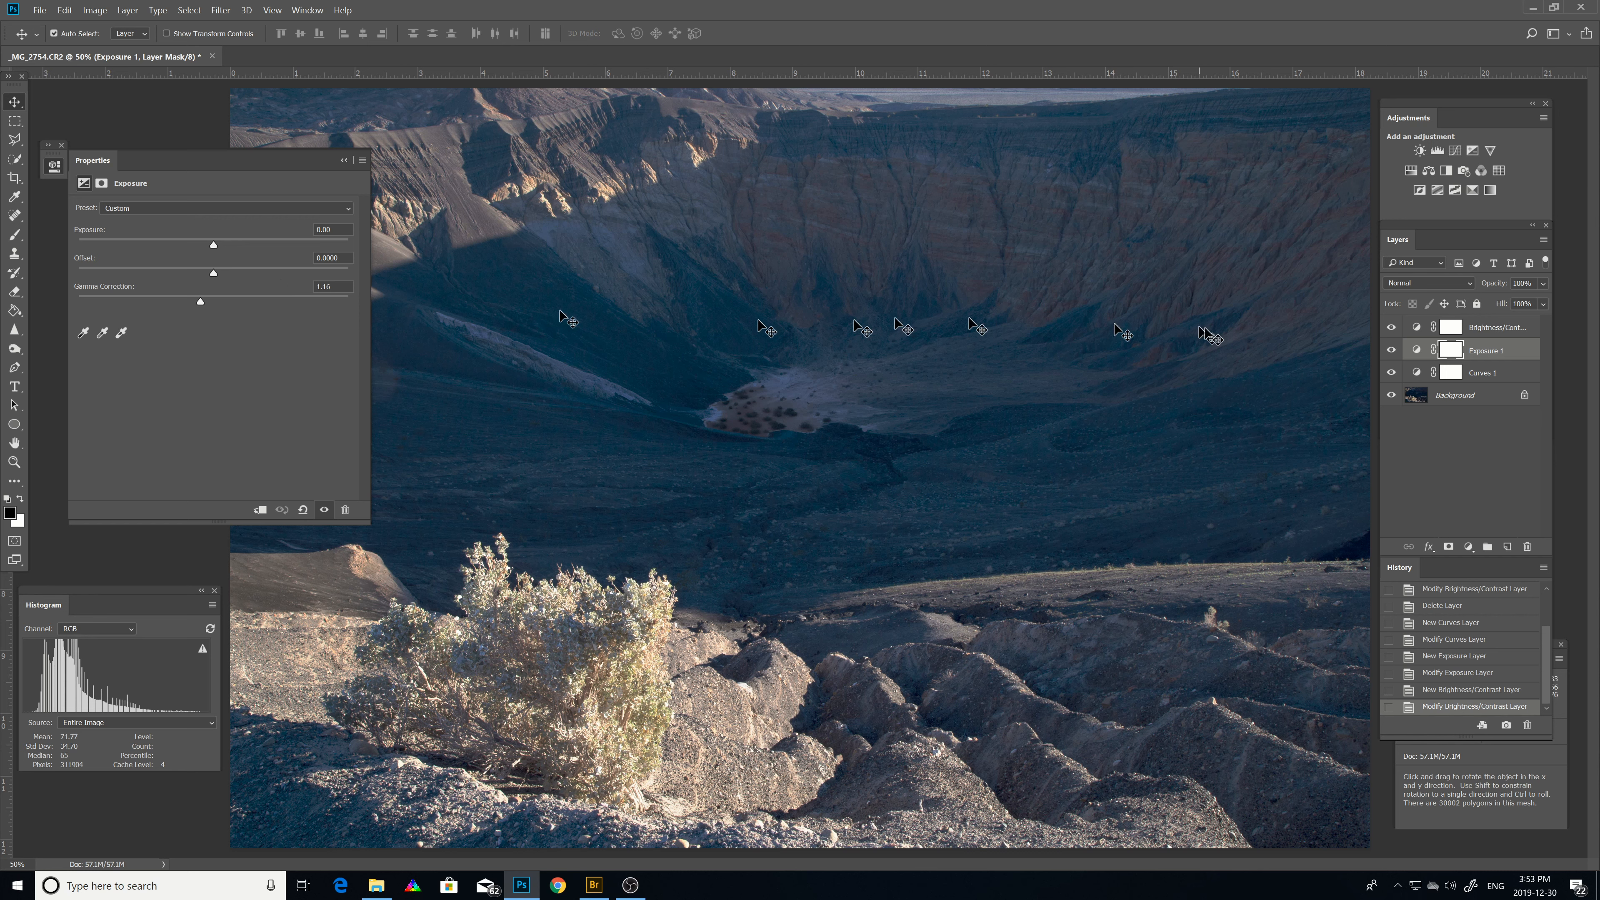
left_click(1482, 374)
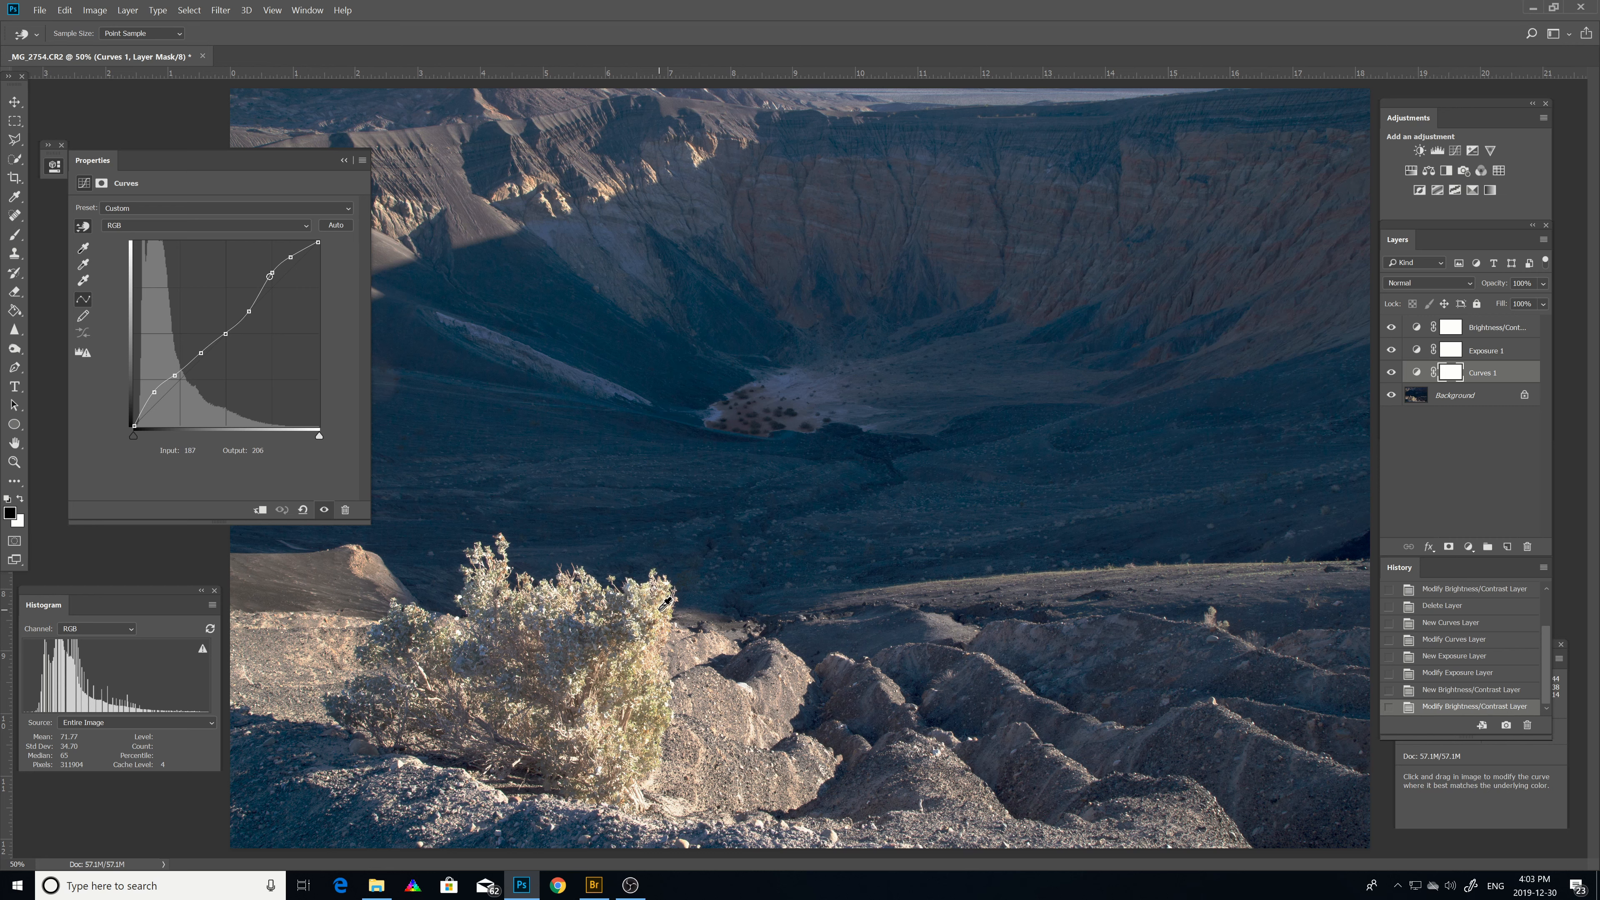
left_click(655, 608)
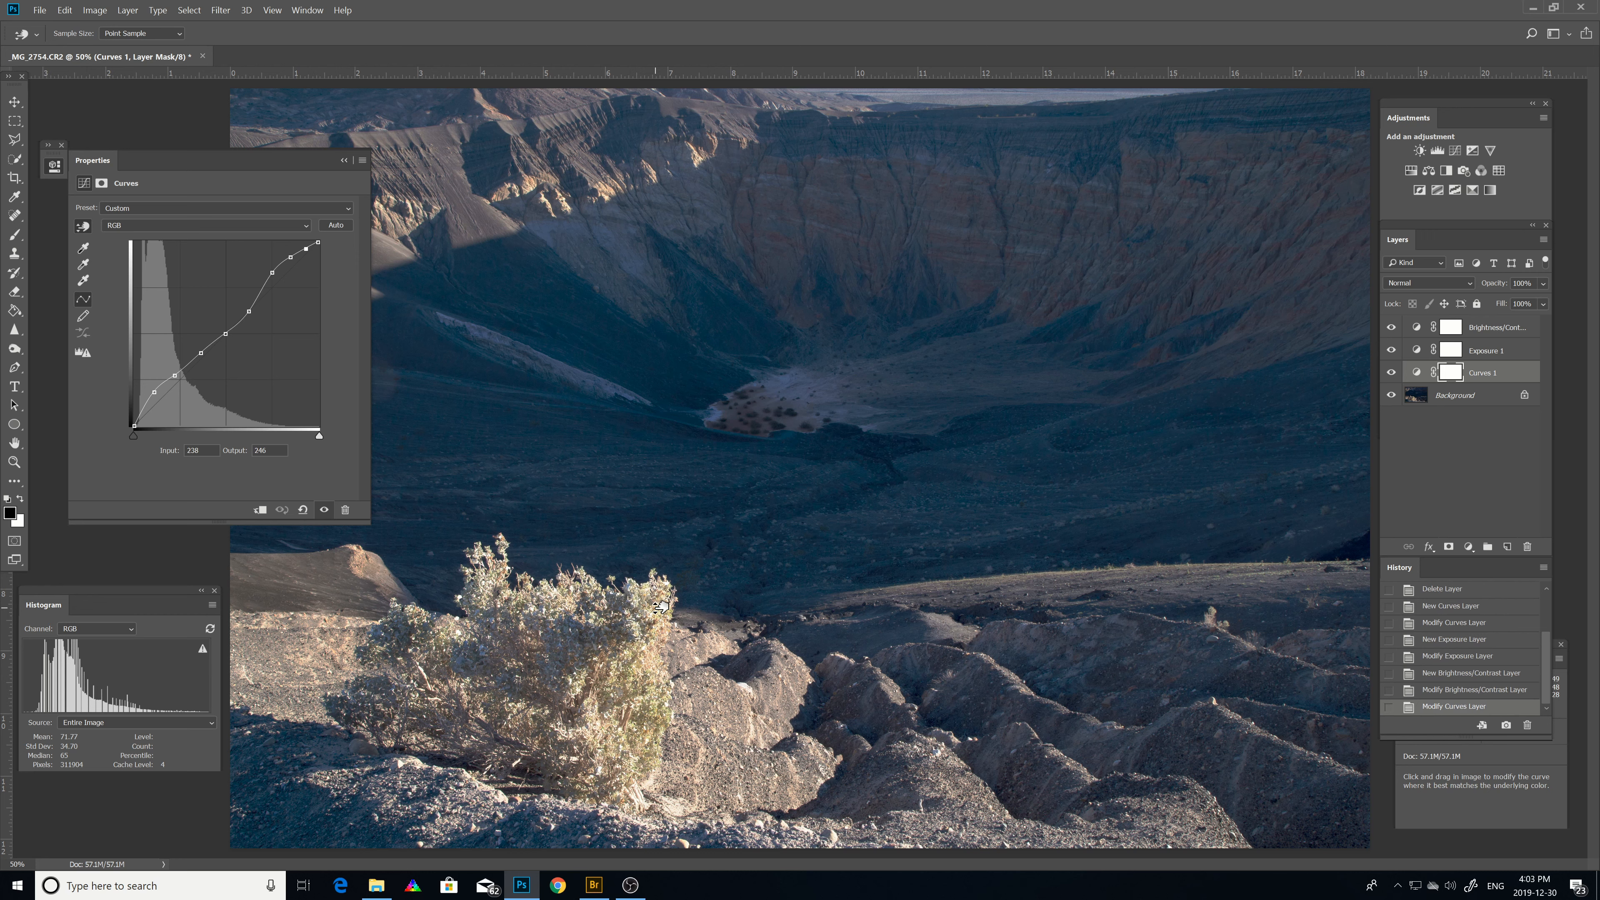
left_click_drag(662, 607, 668, 602)
left_click_drag(669, 603, 668, 603)
left_click_drag(737, 452, 748, 456)
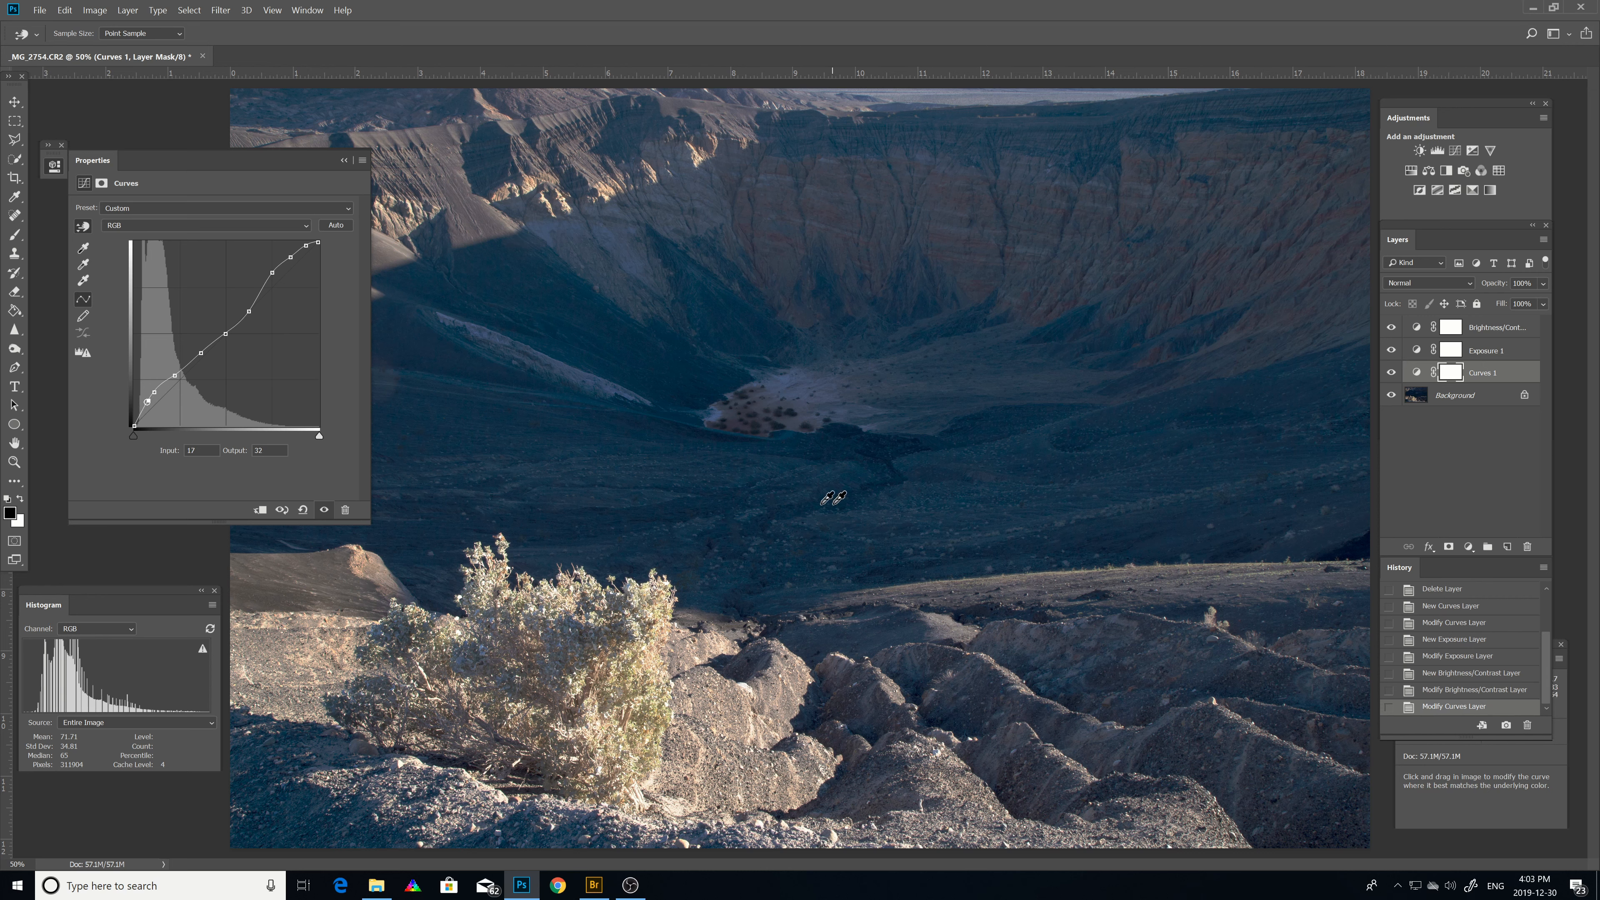
left_click(188, 364)
left_click(213, 344)
left_click_drag(225, 333, 225, 334)
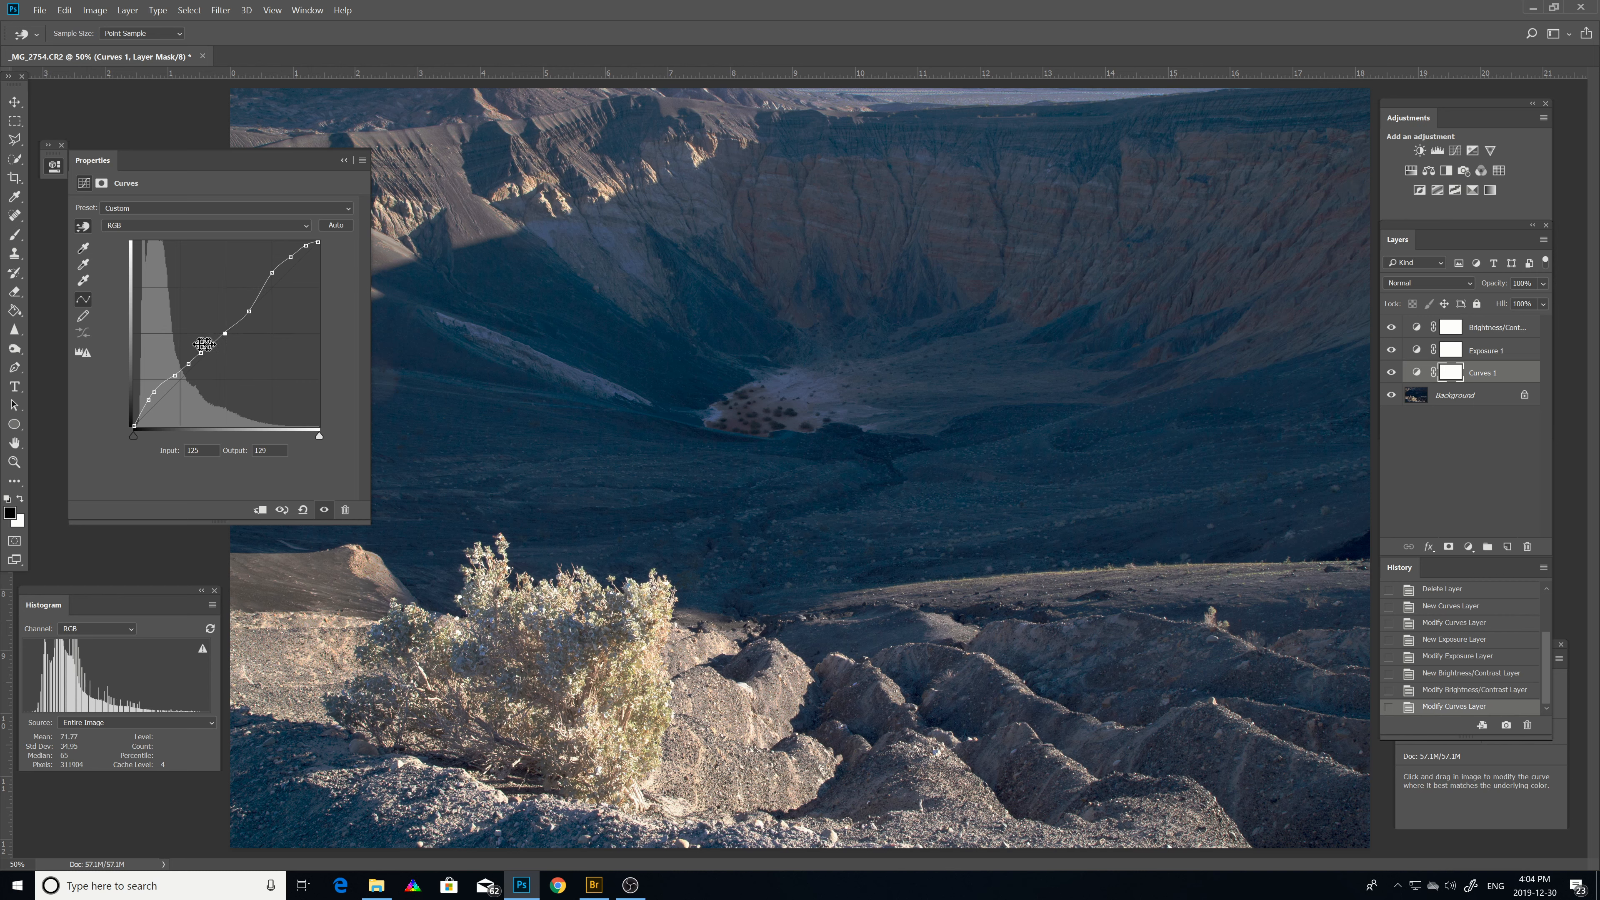
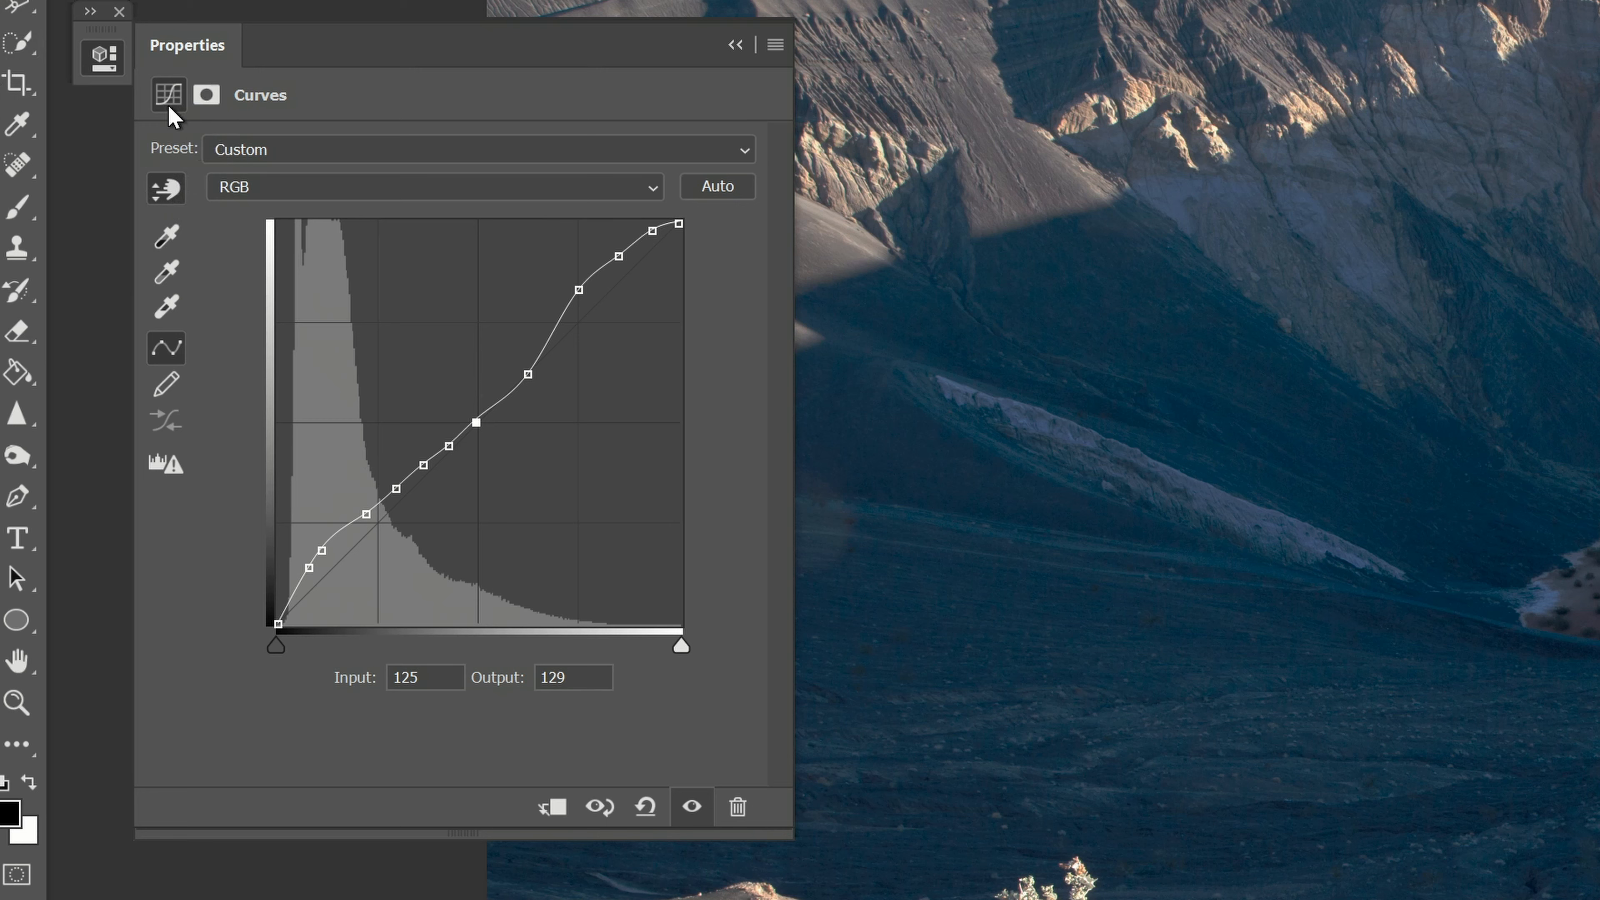
Switch to the Curves layer's mask and set up a soft black Brush, adjusting its size and hardness.
left_click(207, 95)
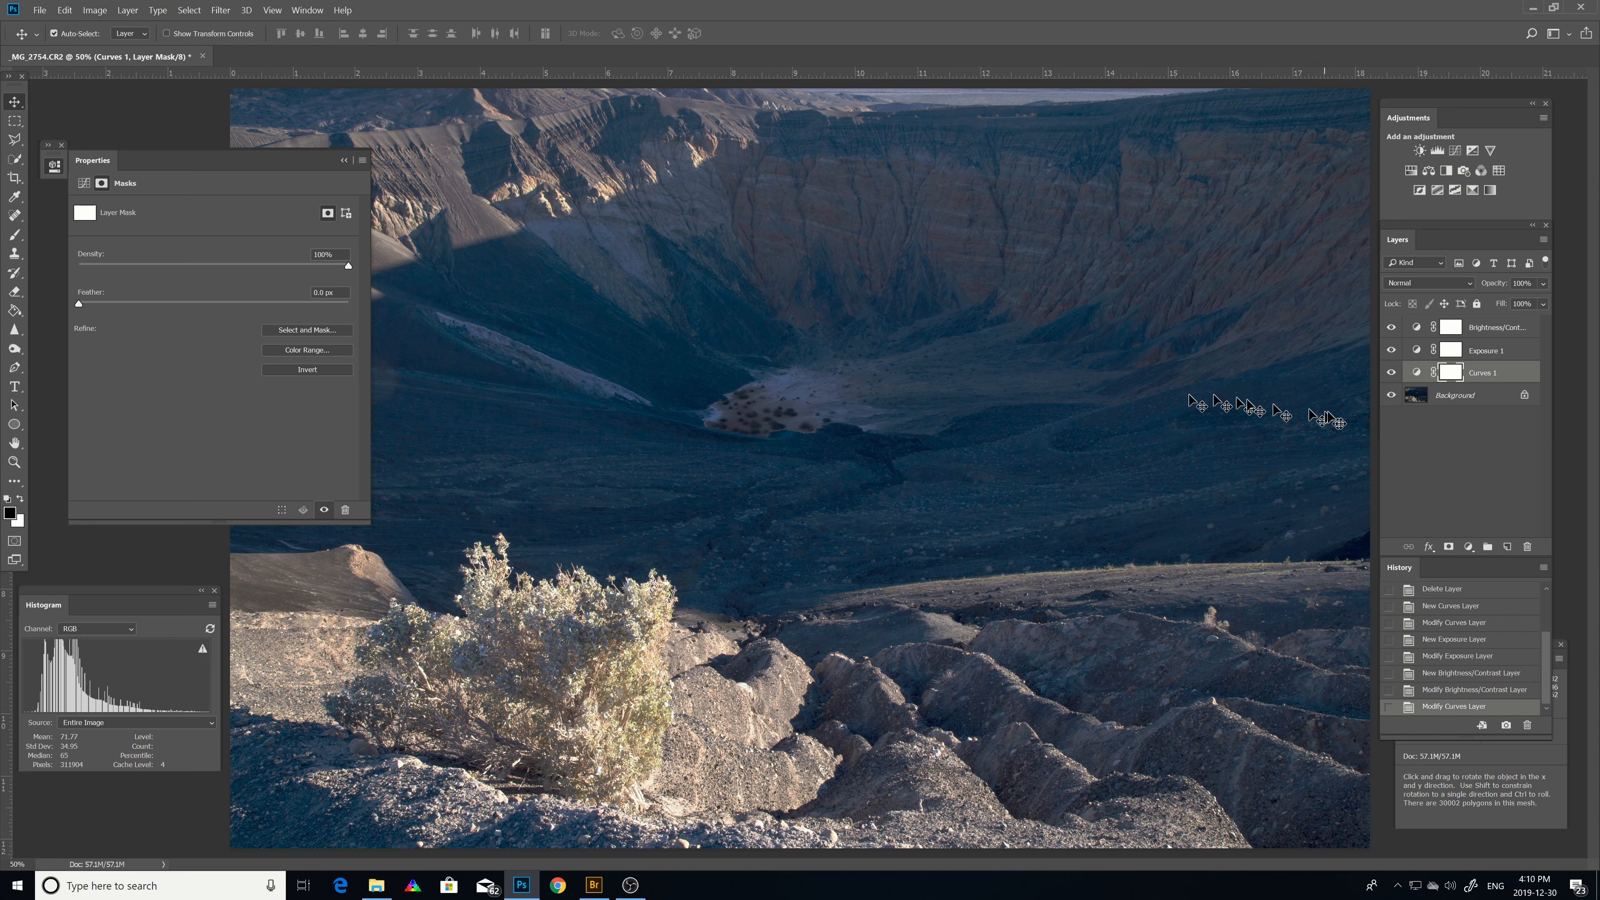
left_click(14, 237)
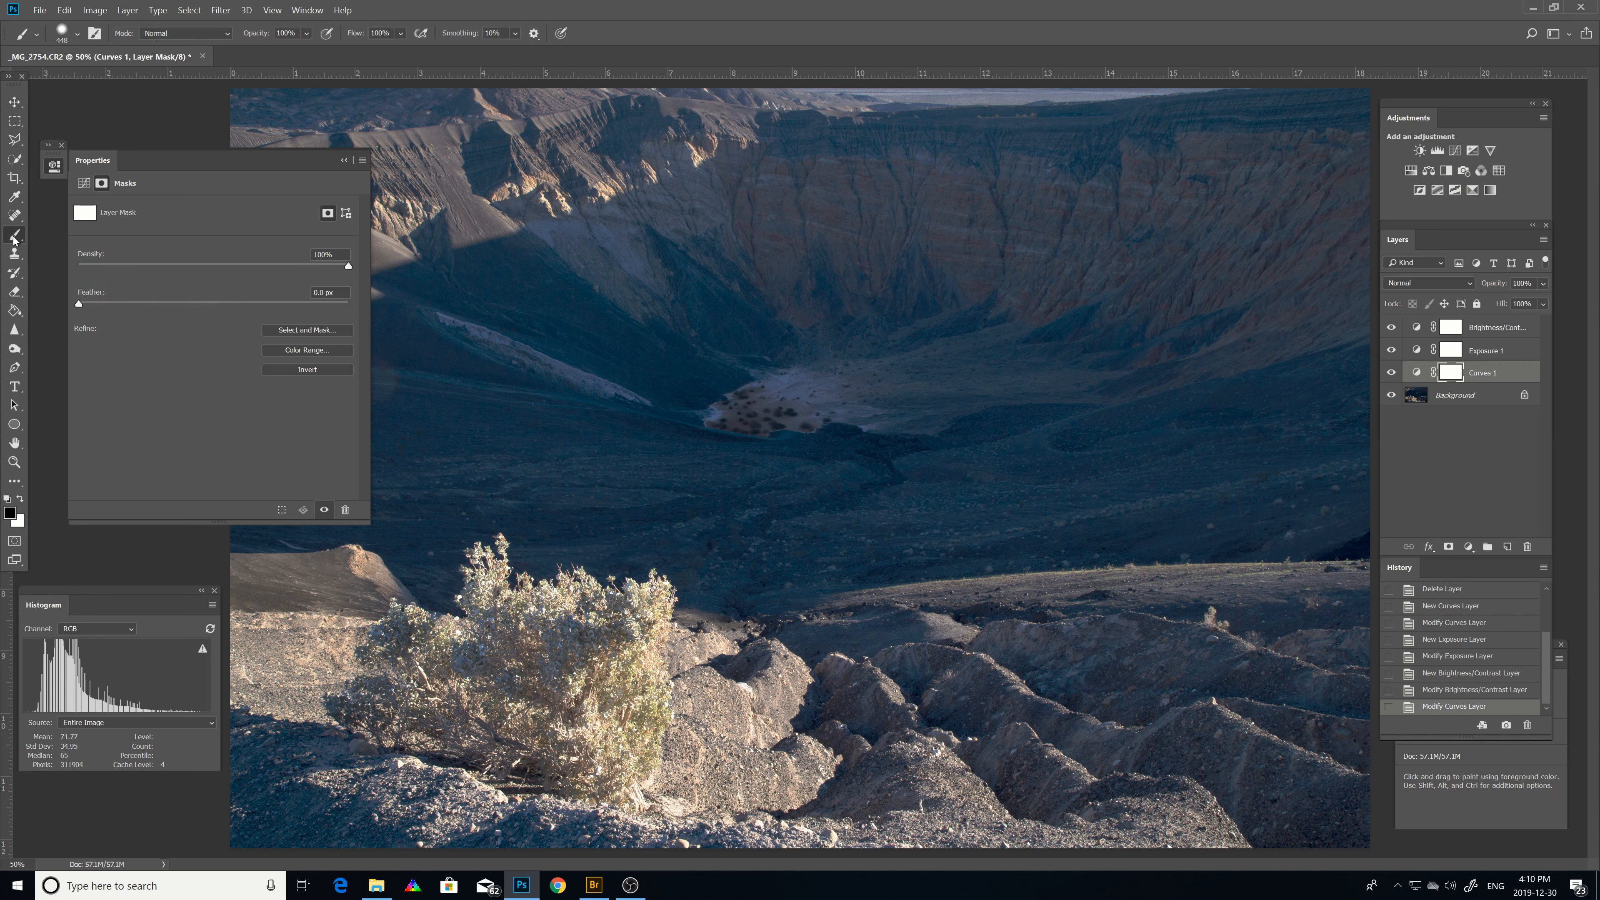
left_click(21, 499)
left_click(21, 499)
left_click(21, 500)
left_click(21, 499)
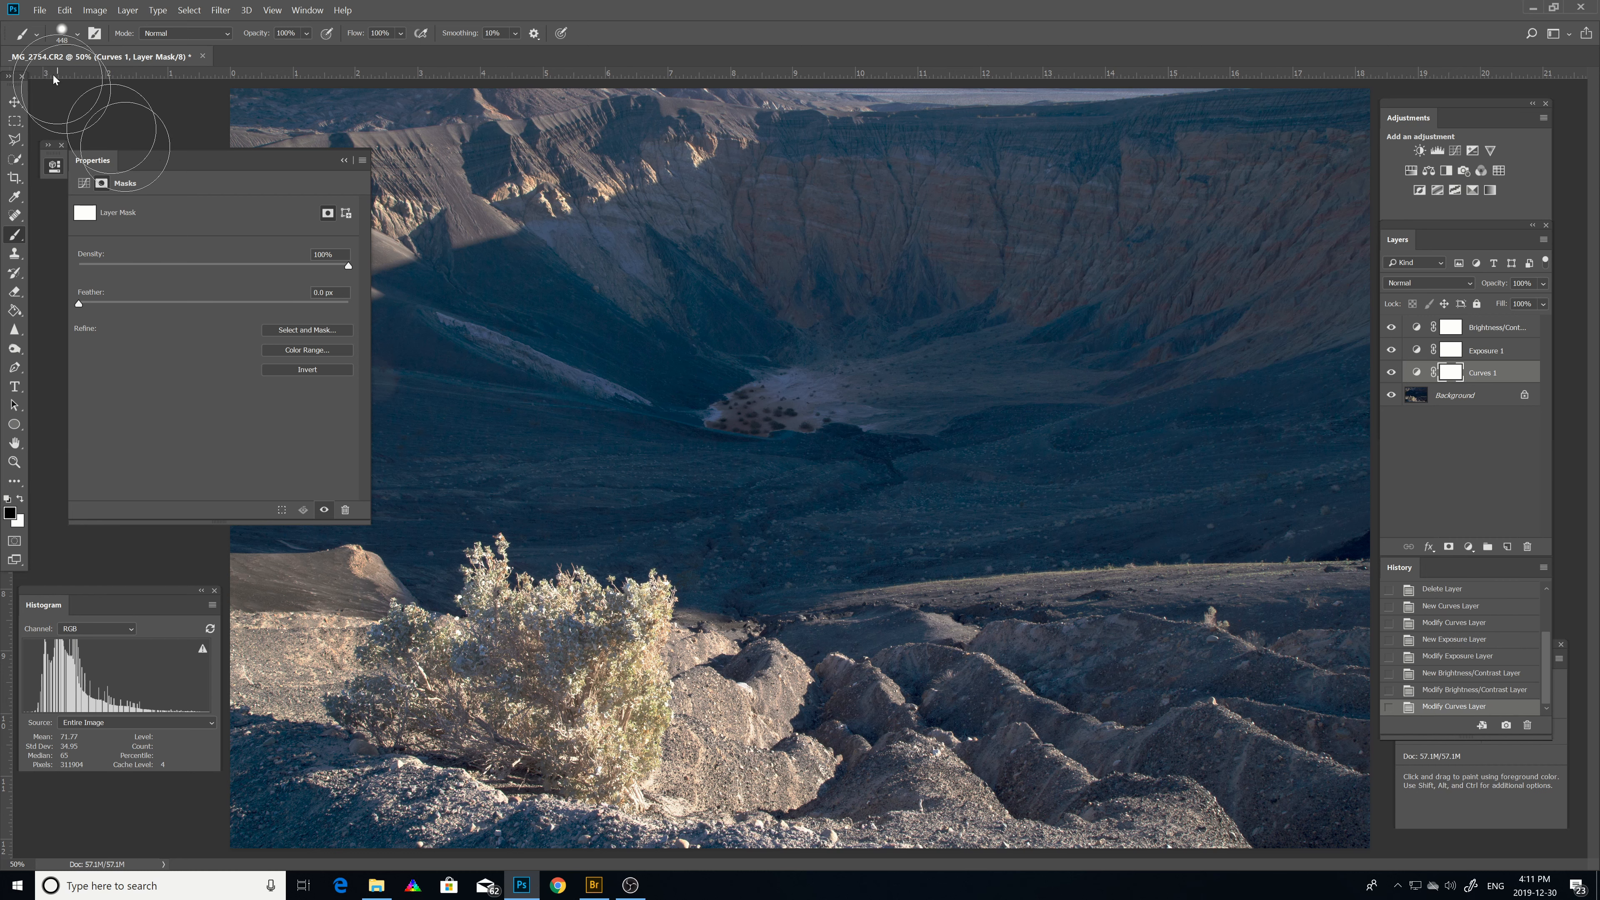
left_click(77, 35)
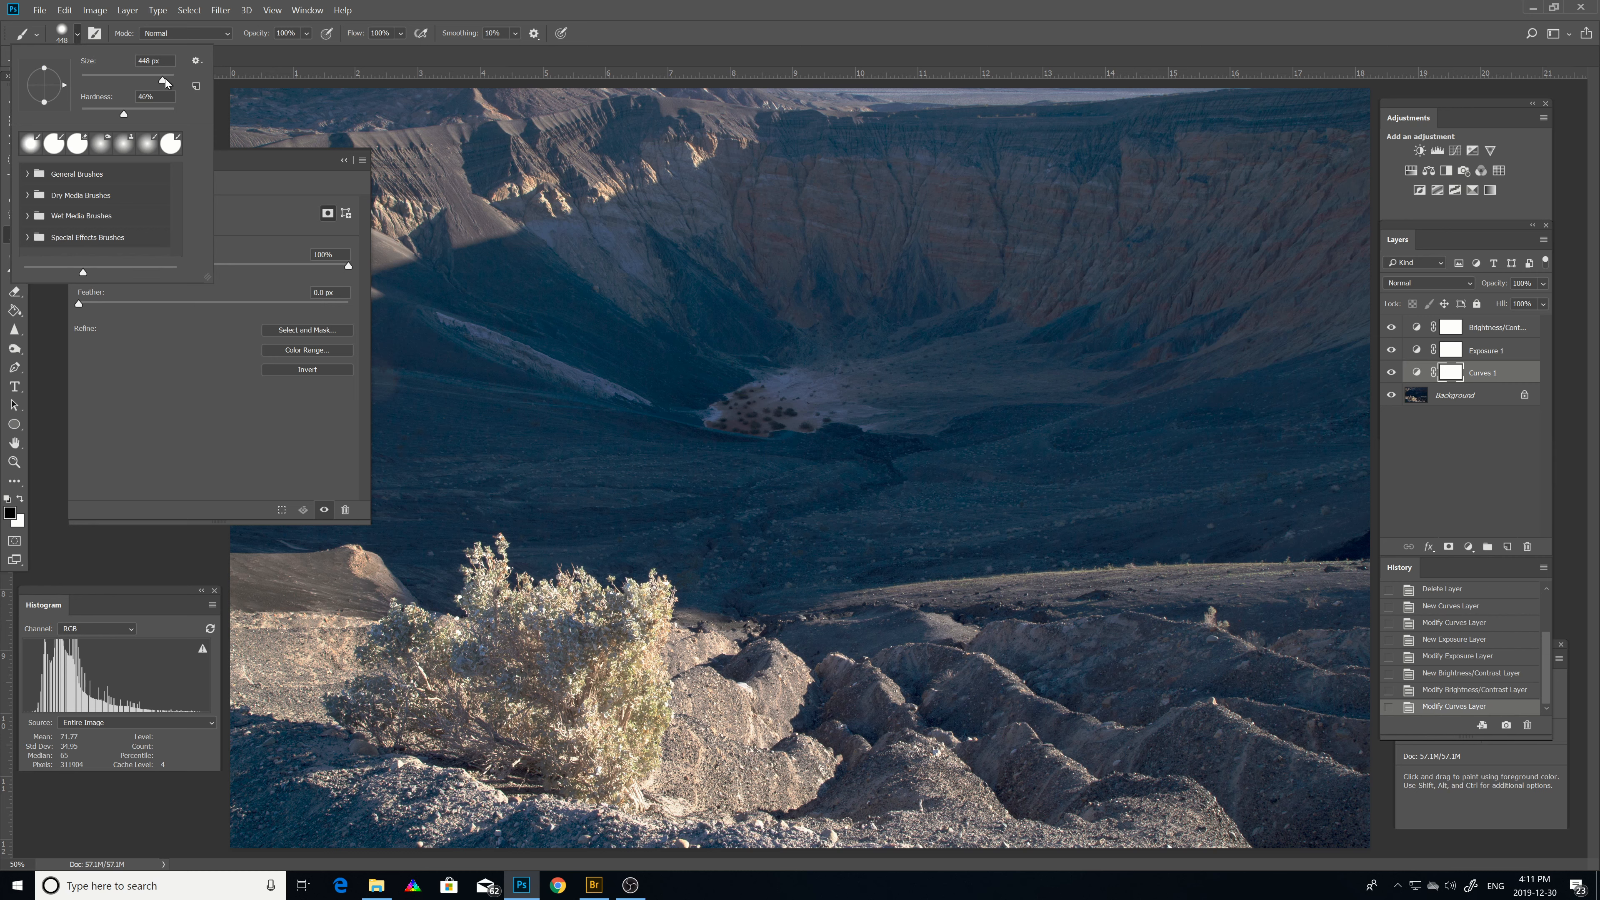
left_click_drag(164, 79, 161, 81)
left_click_drag(124, 116, 126, 115)
Paint on the Curves mask over the sunlit left slope and the bright crater floor.
mouse_move(645, 401)
left_mouse_down()
mouse_move(436, 318)
mouse_move(621, 396)
left_mouse_up()
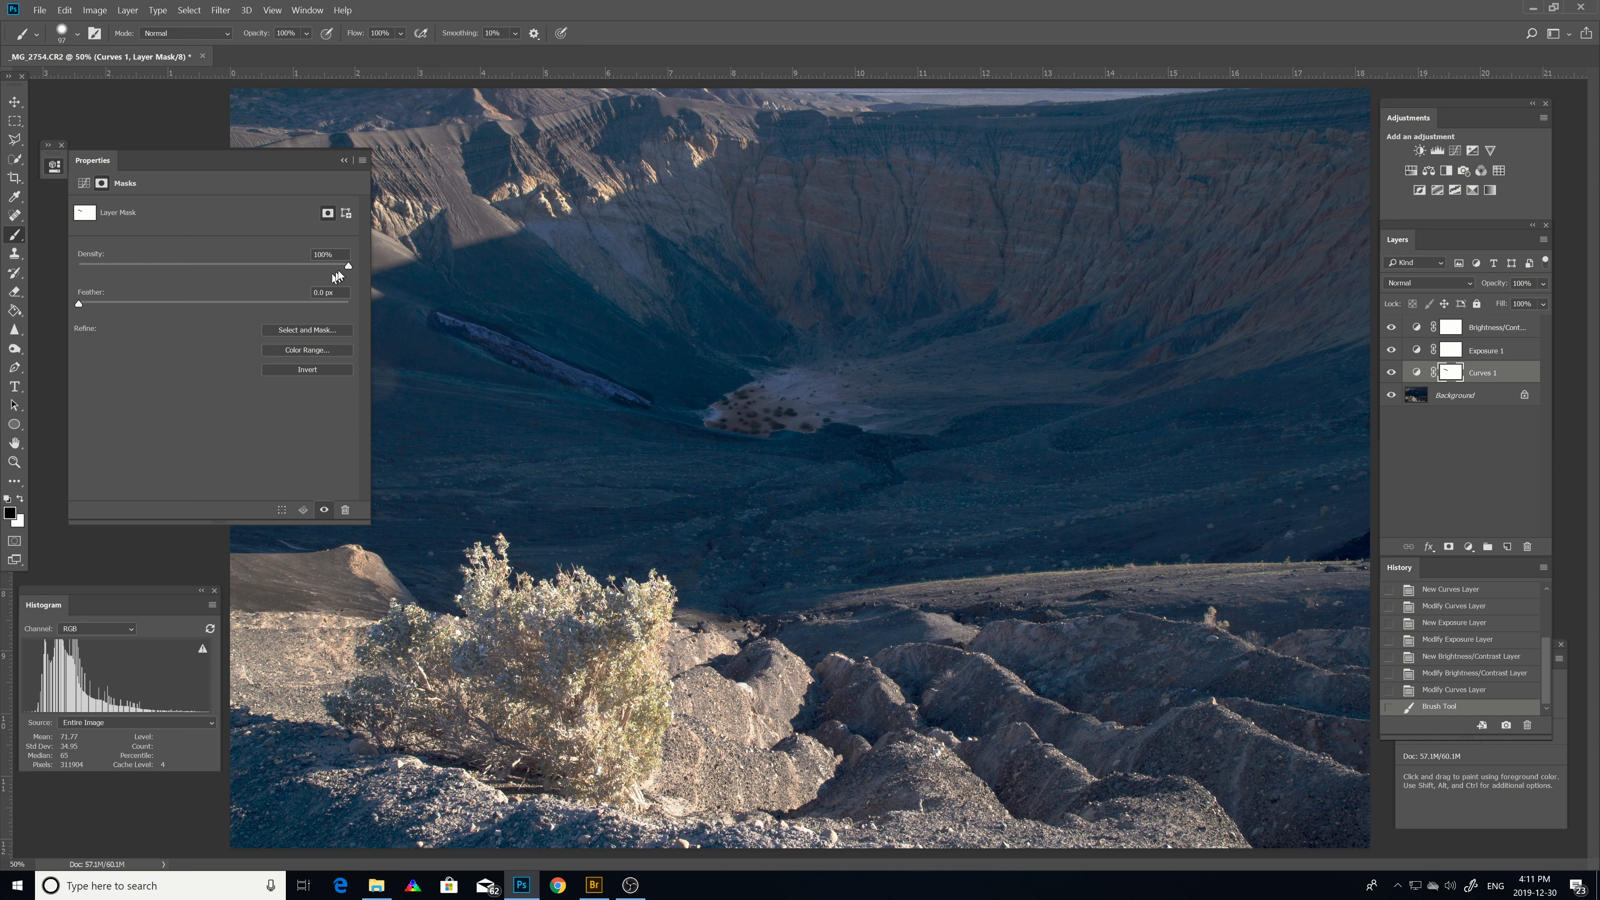
mouse_move(348, 268)
left_mouse_down()
mouse_move(105, 269)
mouse_move(352, 268)
left_mouse_up()
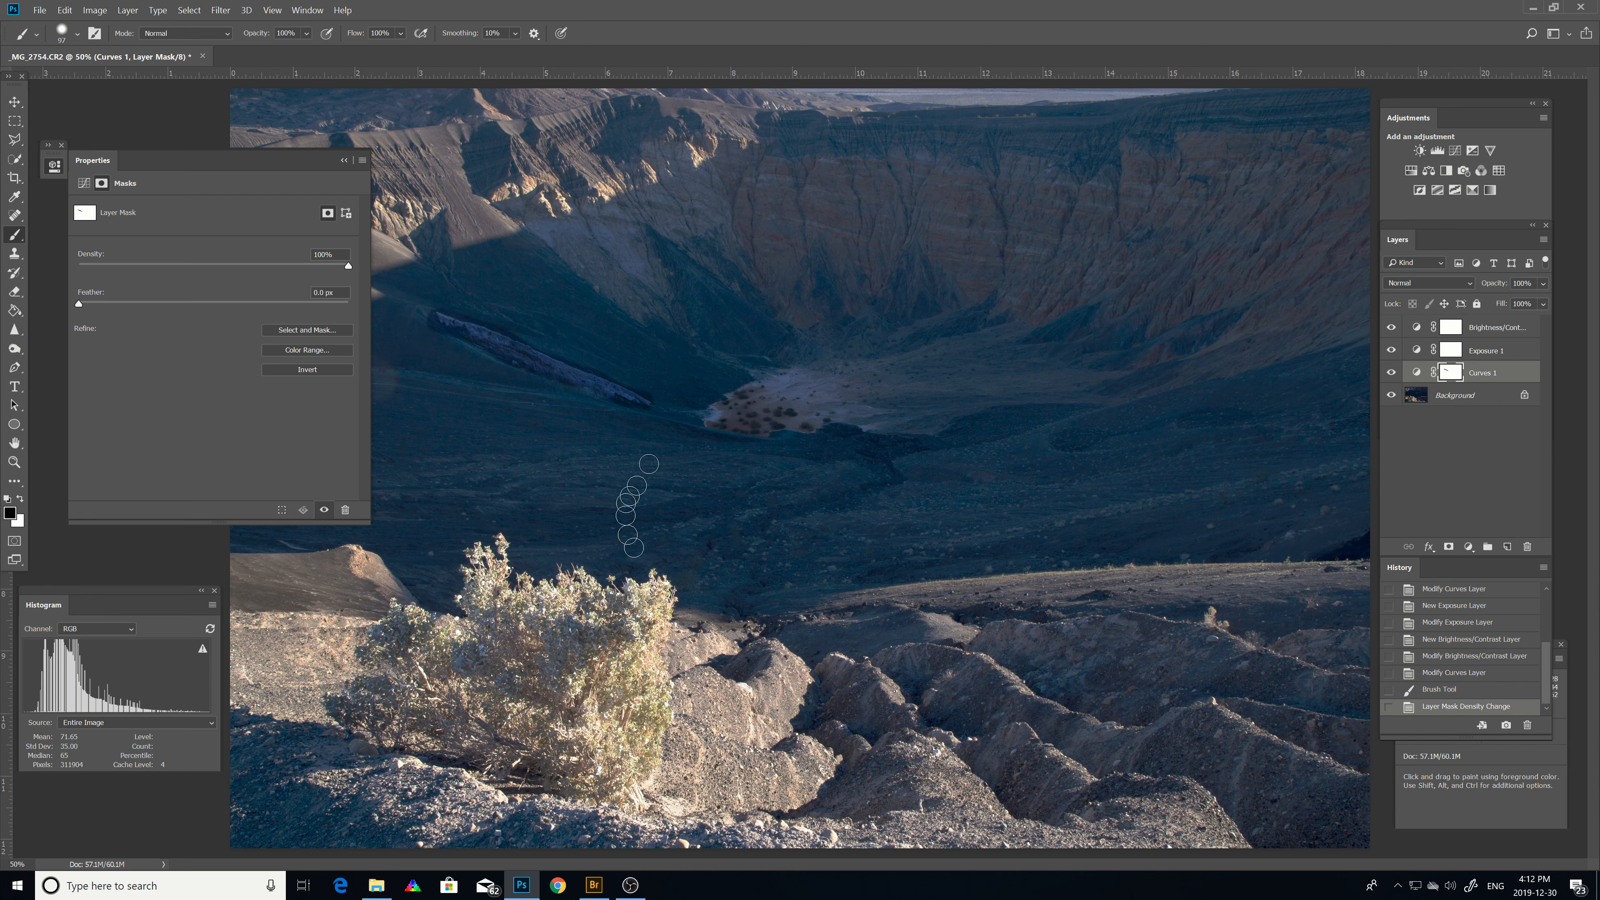
mouse_move(716, 417)
left_mouse_down()
mouse_move(742, 386)
mouse_move(789, 372)
mouse_move(799, 381)
mouse_move(727, 420)
mouse_move(787, 421)
mouse_move(825, 378)
mouse_move(885, 413)
mouse_move(767, 420)
mouse_move(822, 383)
mouse_move(853, 411)
mouse_move(675, 400)
mouse_move(766, 398)
left_mouse_up()
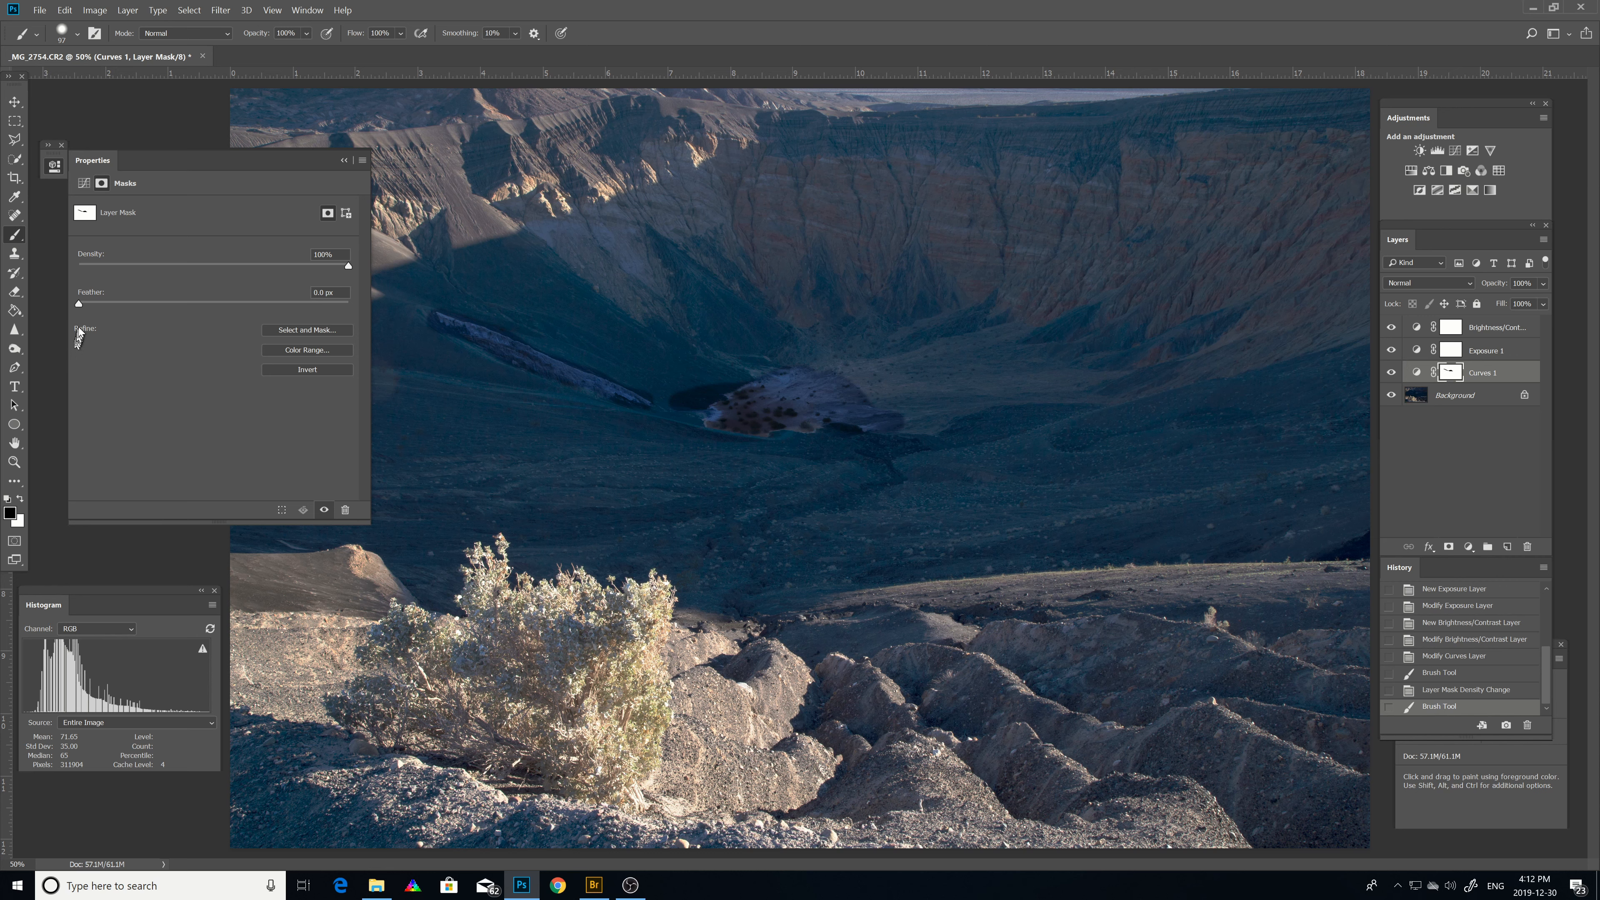
Set the Curves layer mask's feather to 25.9 px.
left_click_drag(78, 308, 104, 303)
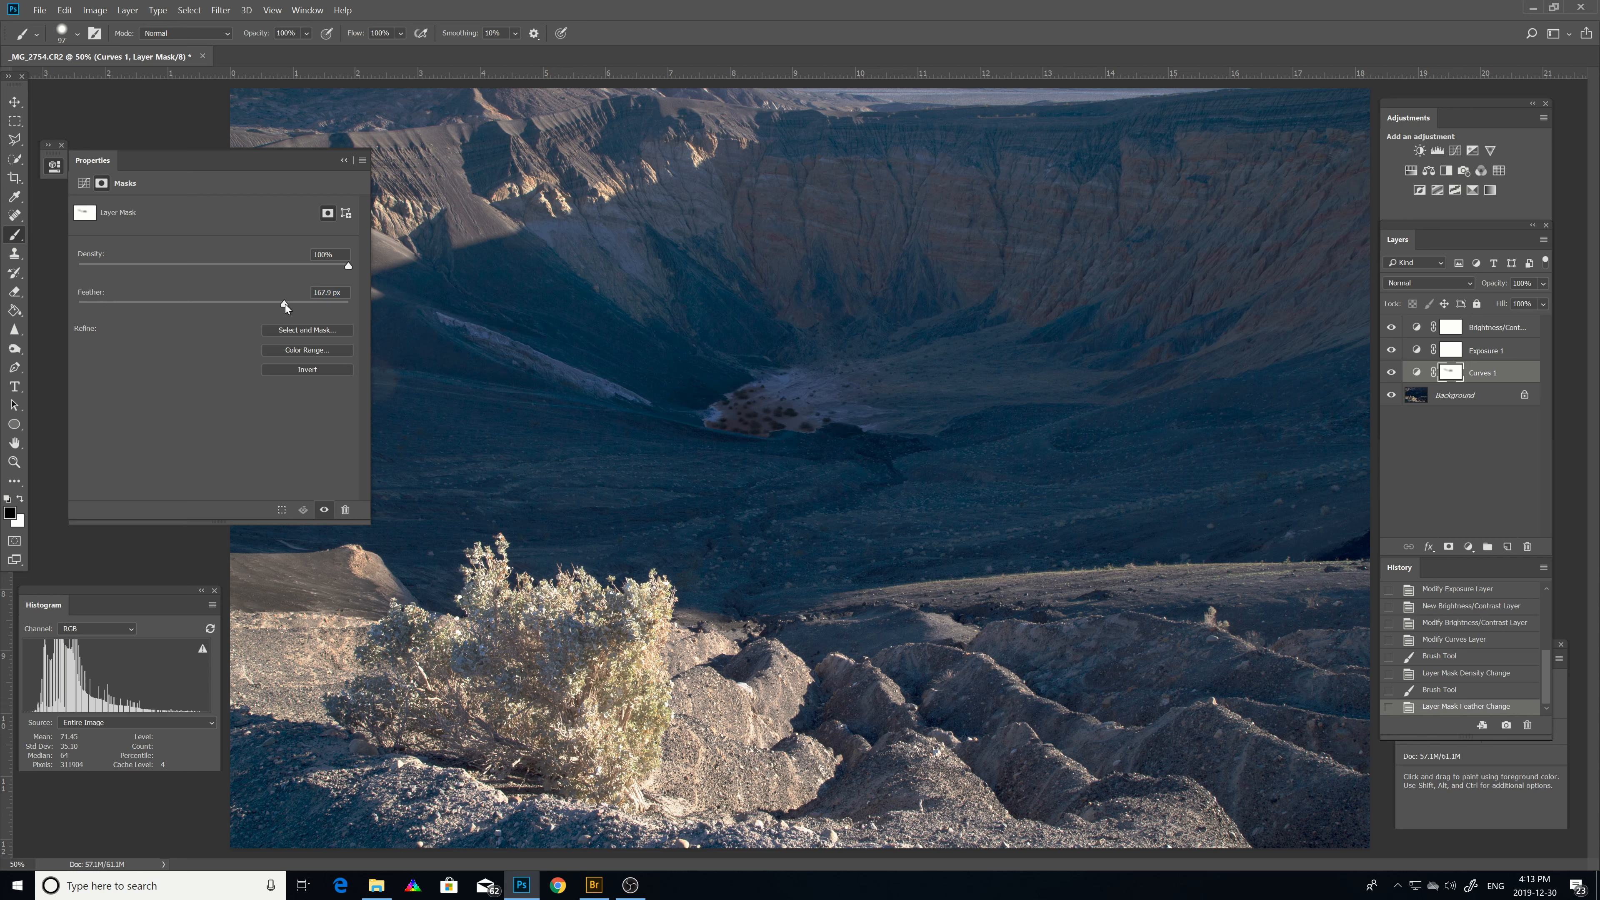
left_click_drag(284, 304, 244, 308)
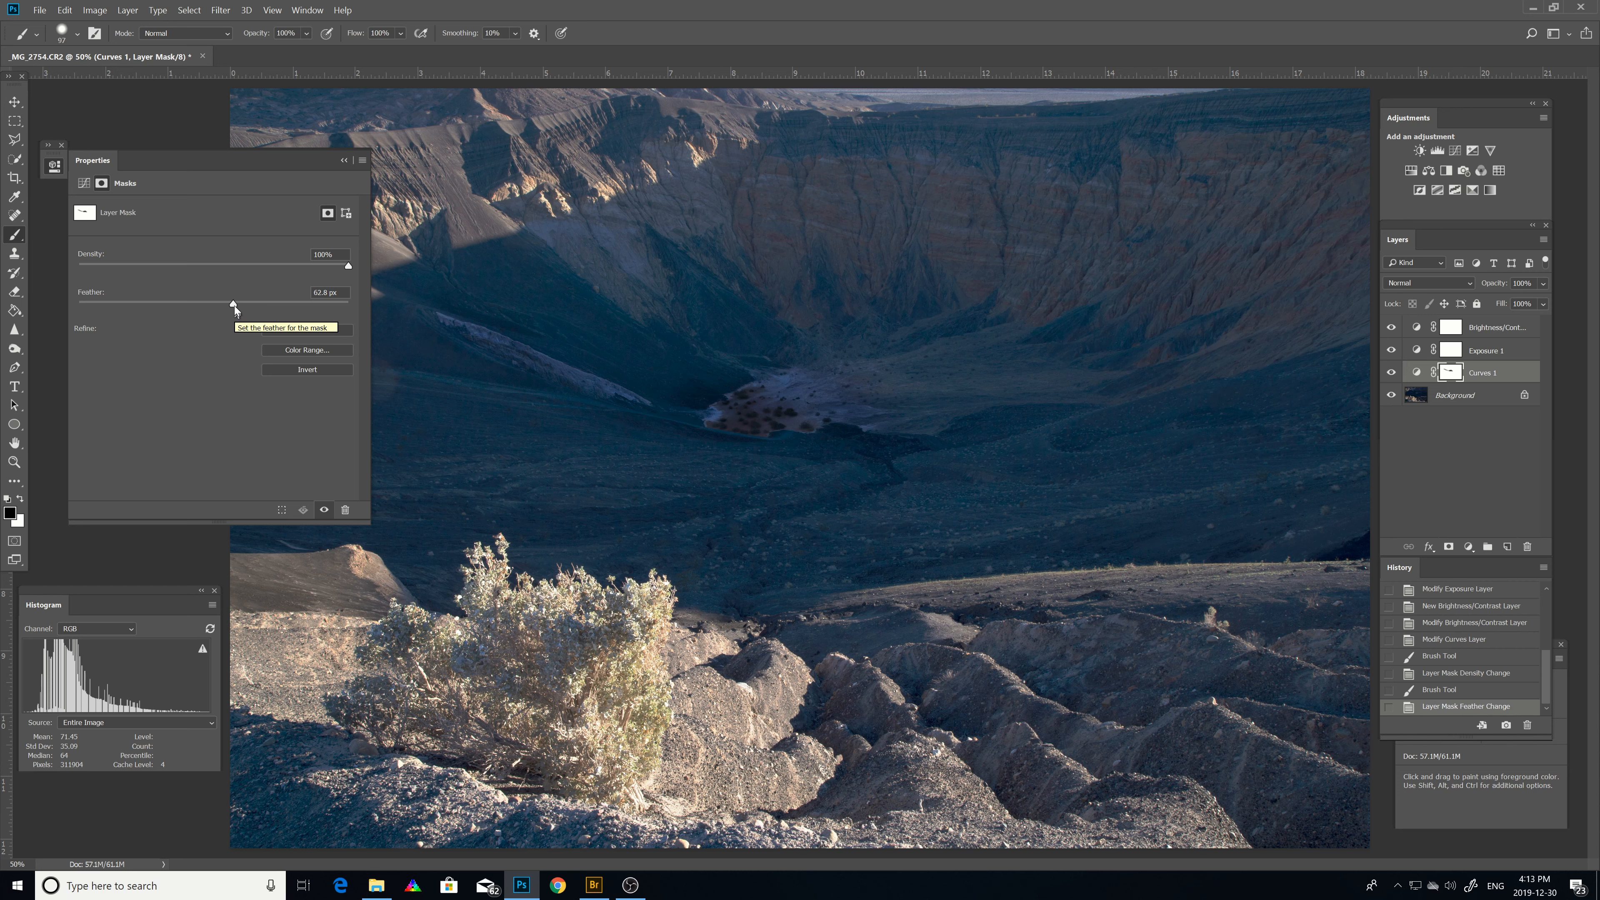
left_click_drag(234, 304, 229, 304)
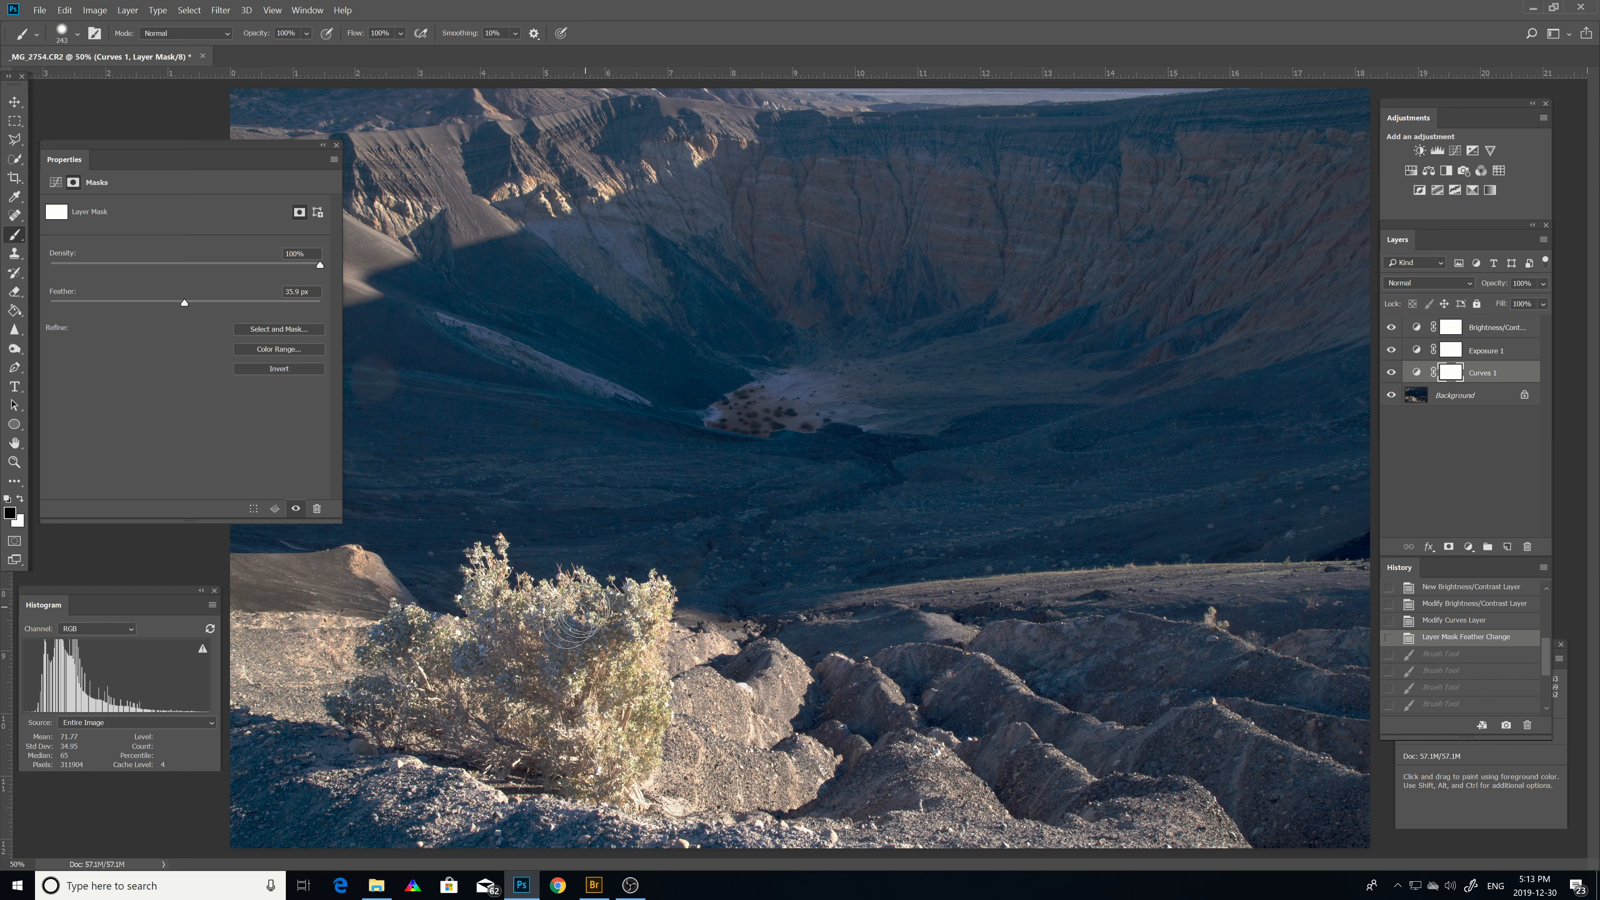
Paint black on the Curves mask over the sagebrush and lower foreground to hide the curve there.
left_click_drag(648, 624, 647, 689)
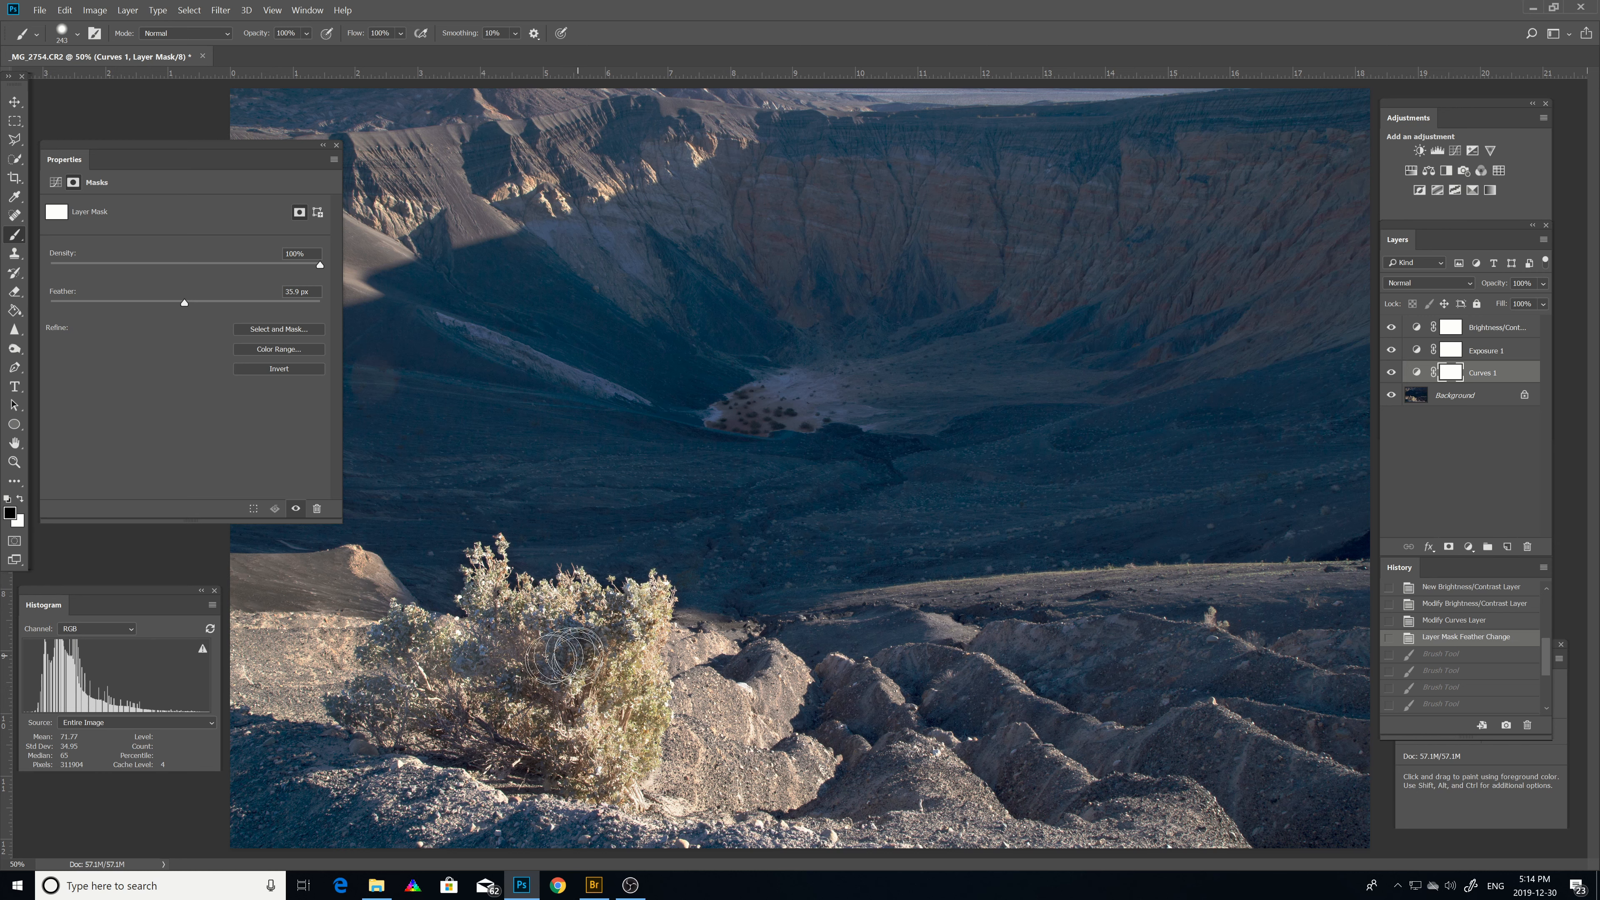
mouse_move(539, 649)
left_mouse_down()
mouse_move(487, 604)
mouse_move(489, 641)
mouse_move(409, 628)
mouse_move(363, 703)
mouse_move(448, 737)
left_mouse_up()
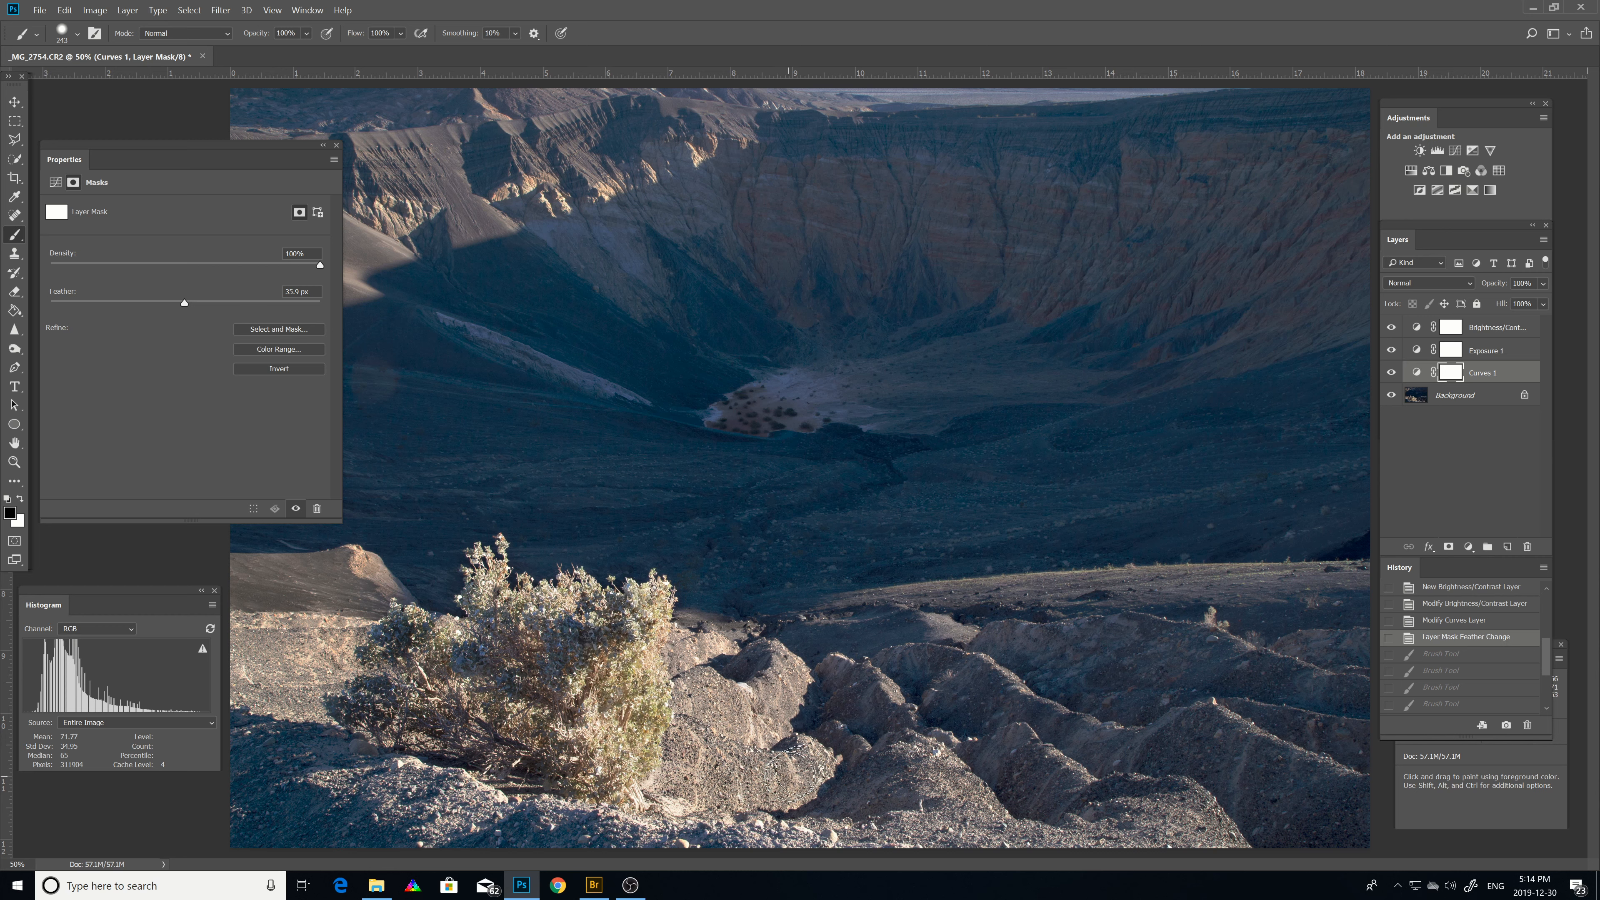
left_click_drag(760, 782, 759, 781)
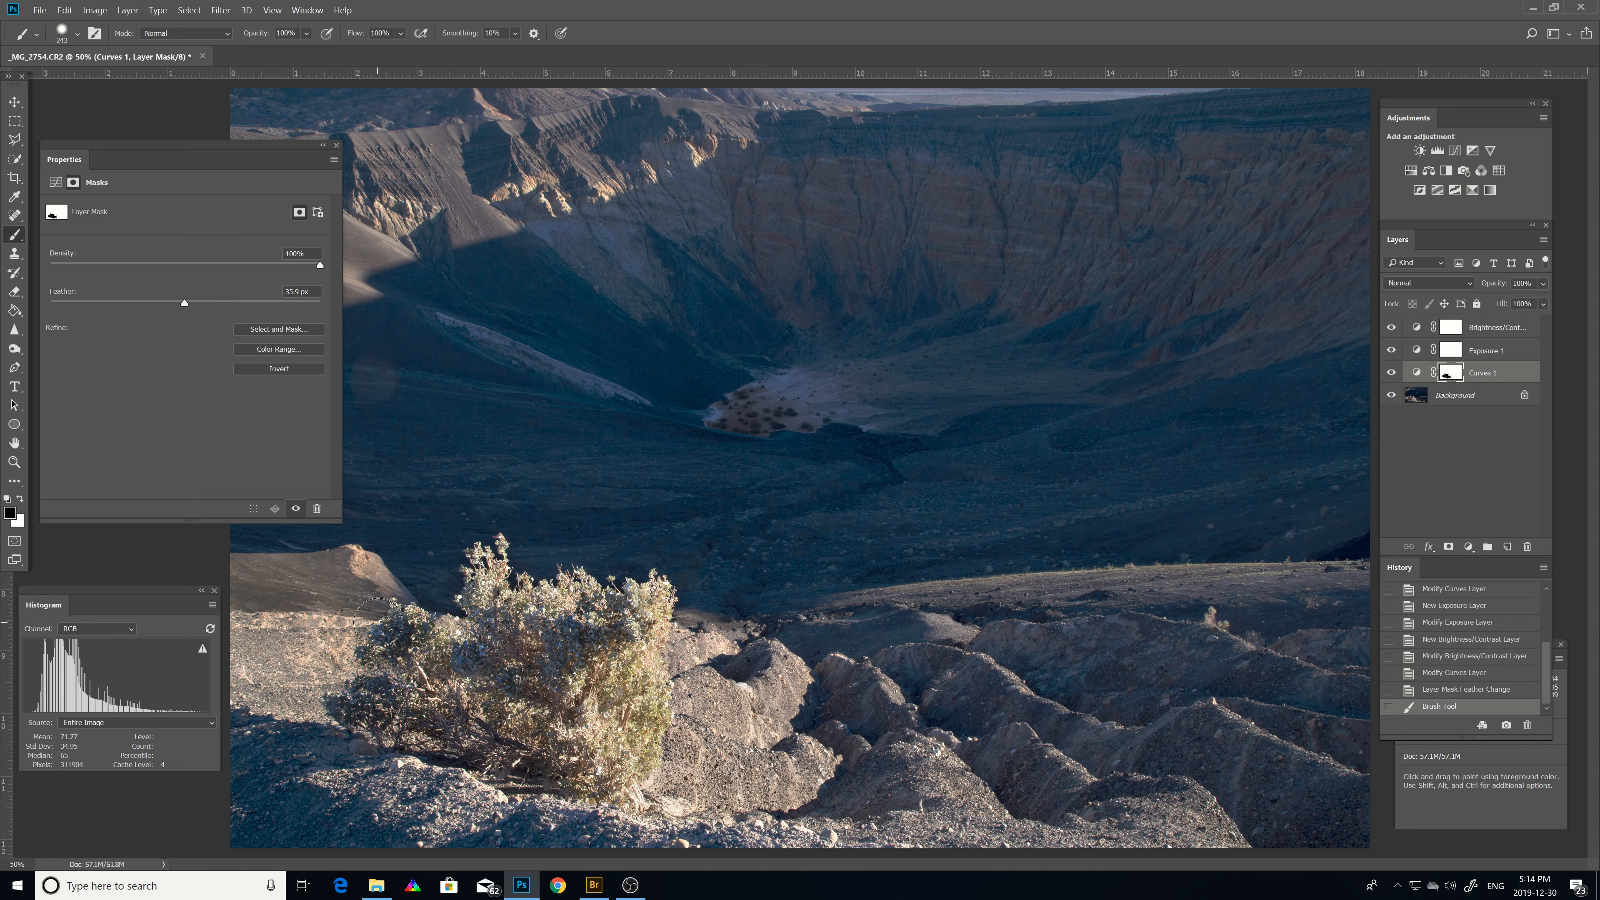
Select the Exposure layer's mask, paint out the middle-ground band across the crater, and feather it 48.9 px.
left_click(55, 183)
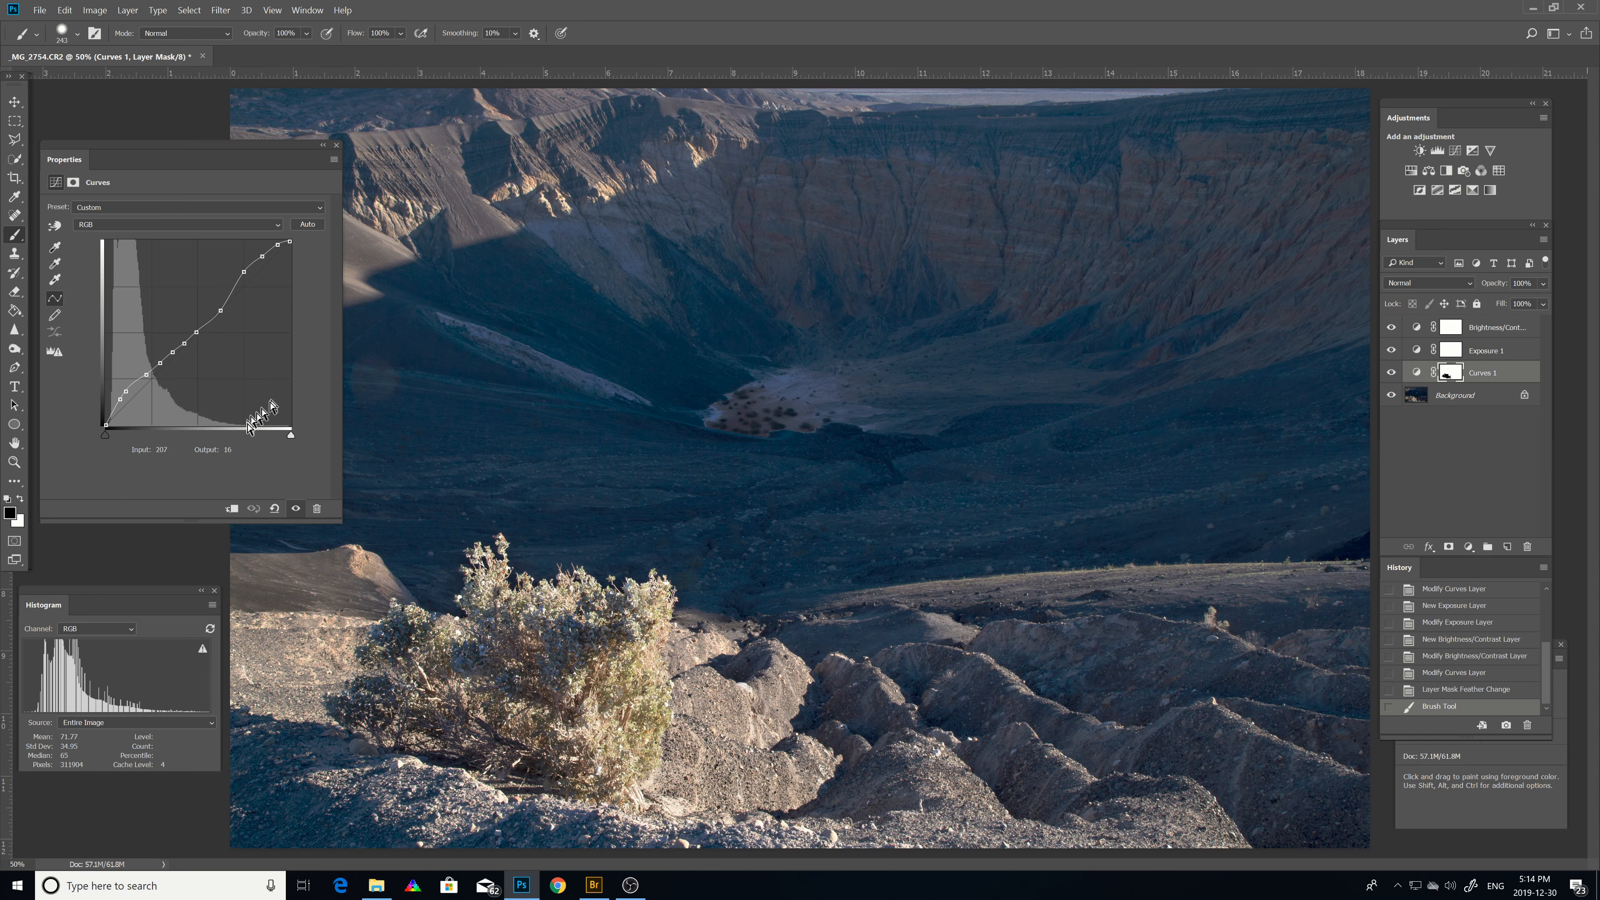
left_click(1481, 354)
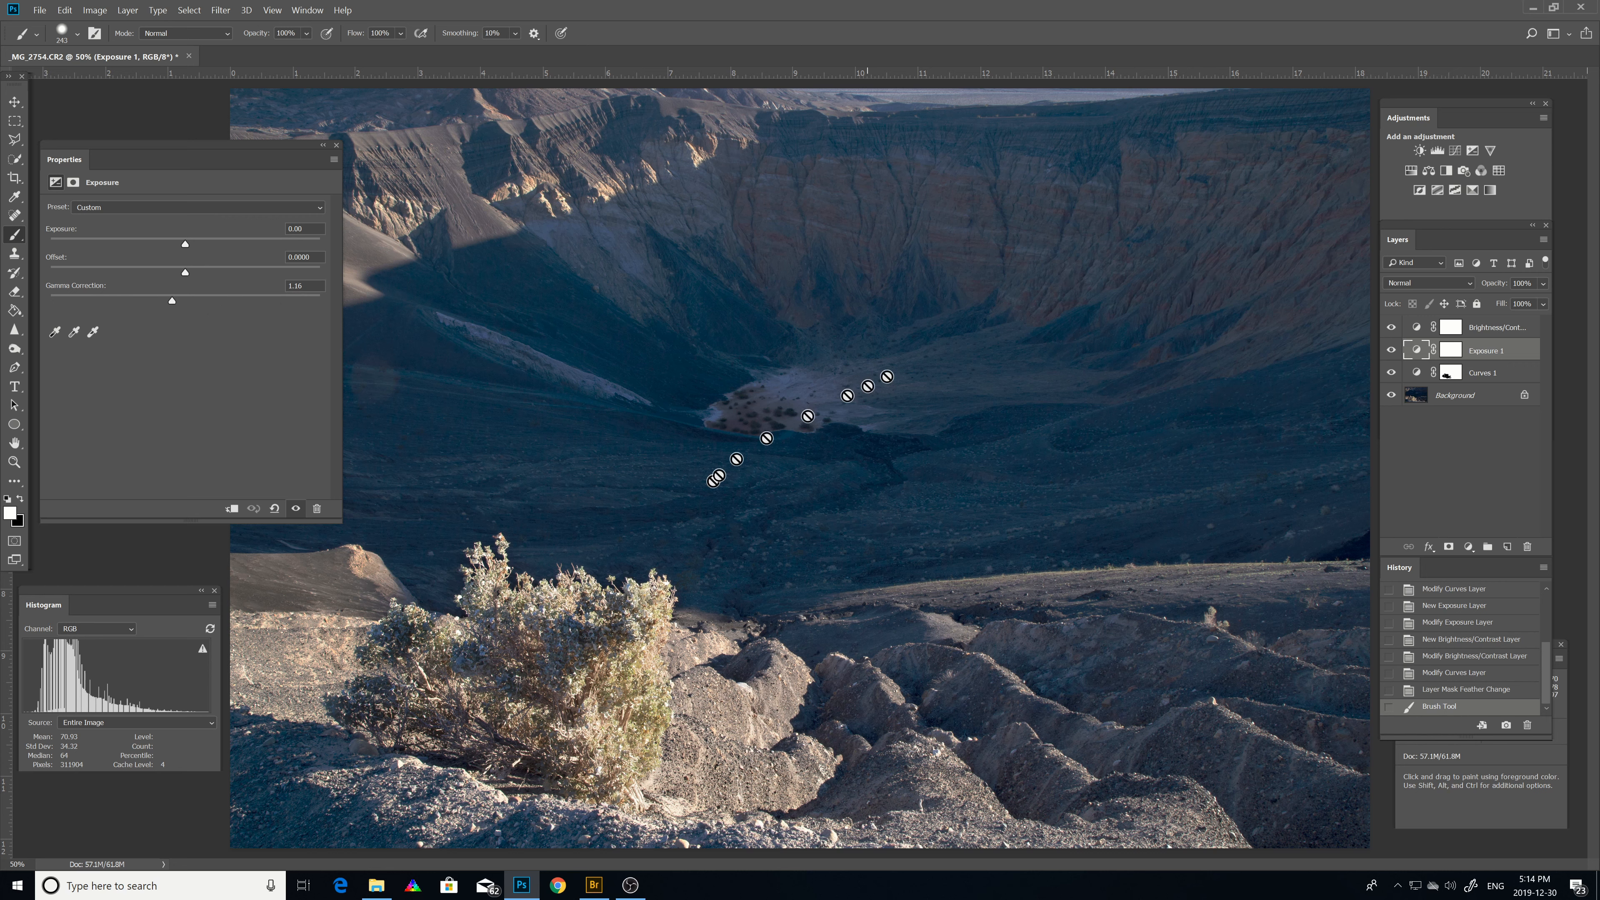
left_click(1458, 354)
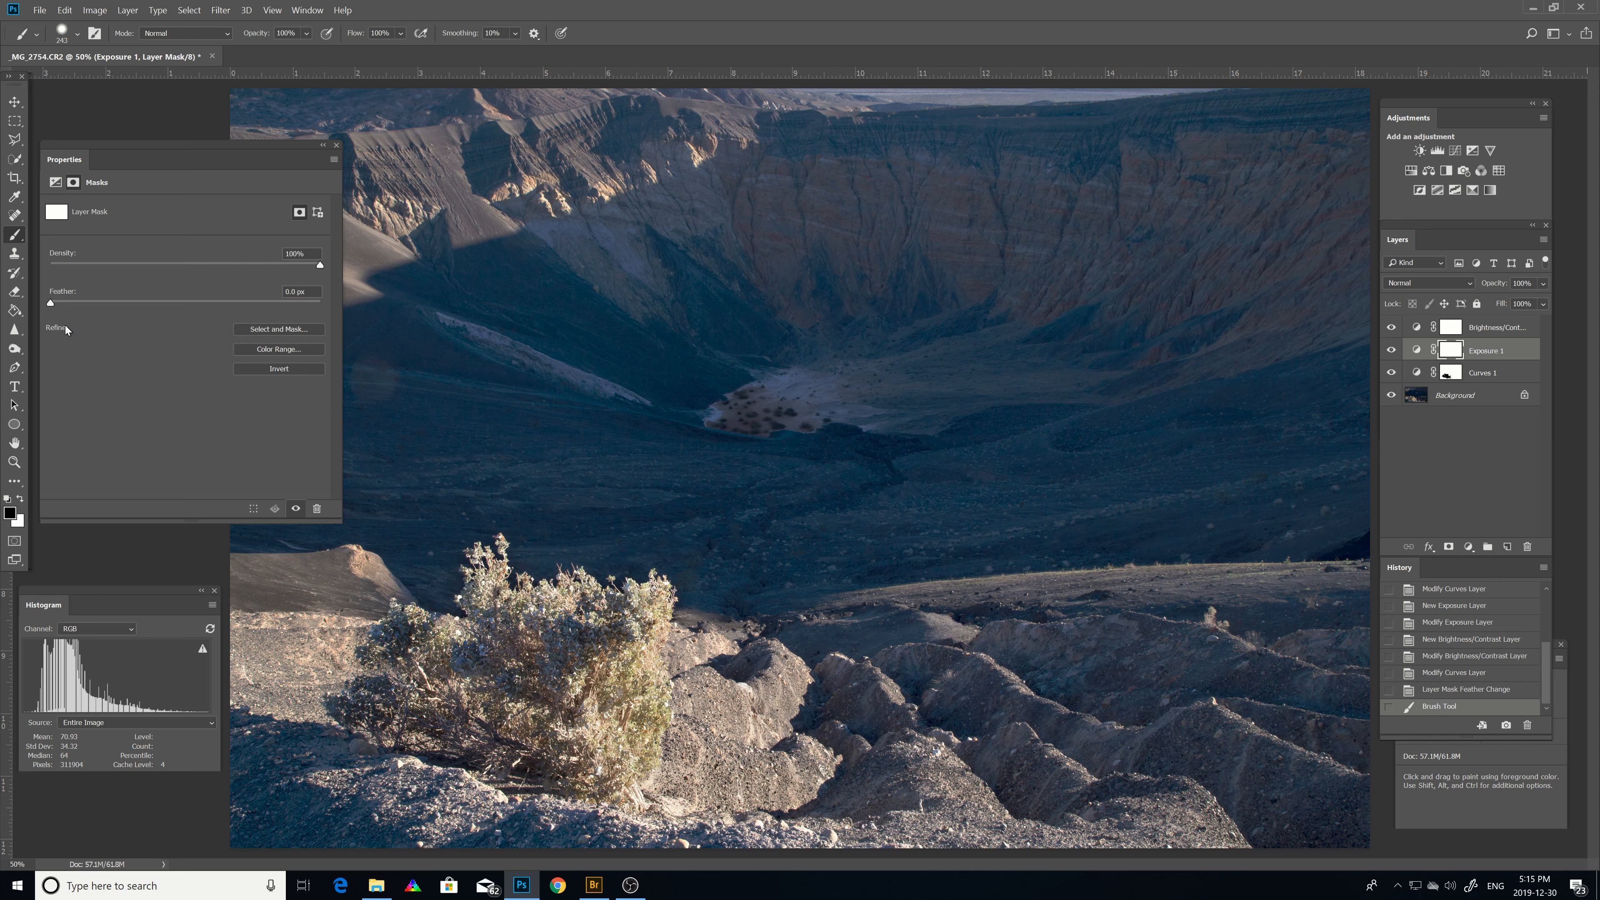
left_click(55, 183)
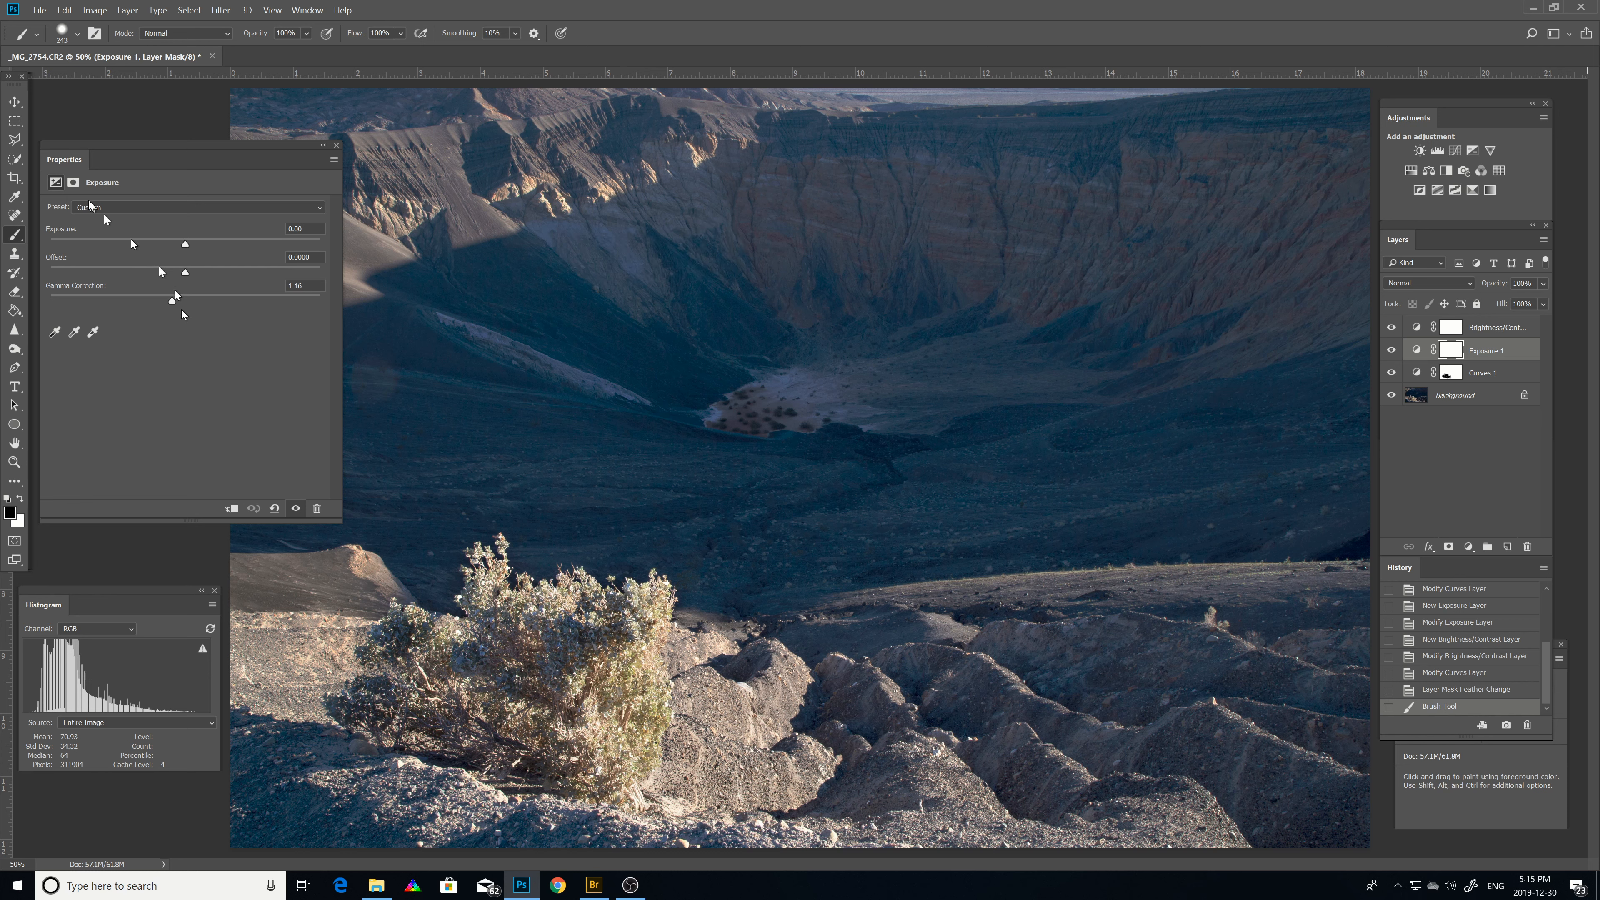
left_click(73, 183)
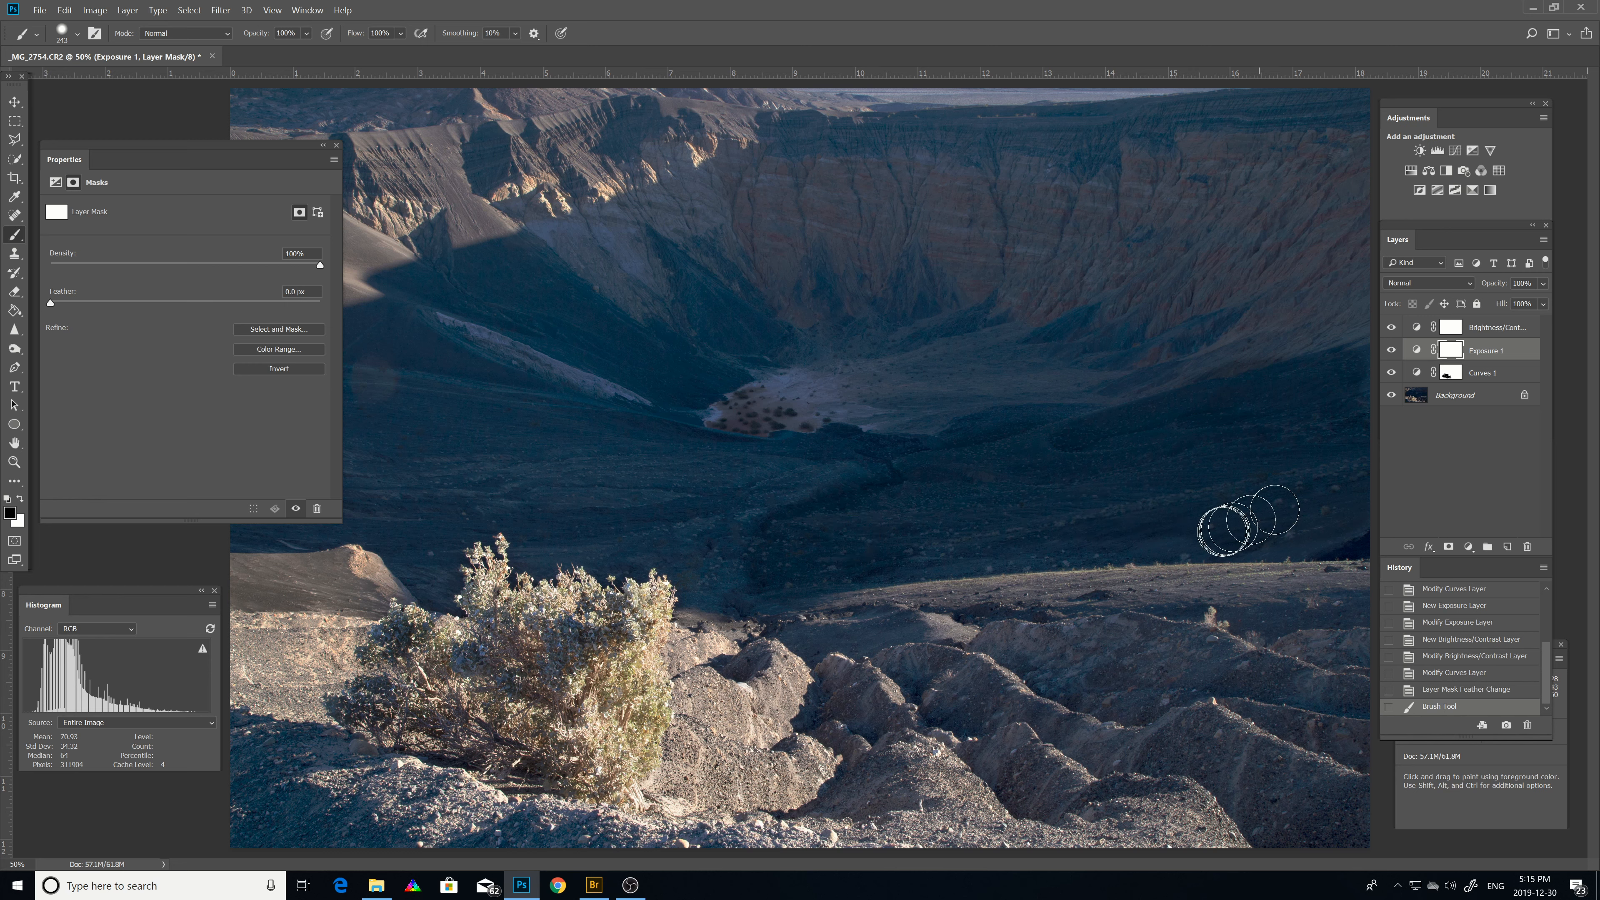
mouse_move(1160, 536)
left_mouse_down()
mouse_move(851, 535)
mouse_move(914, 544)
mouse_move(882, 539)
left_mouse_up()
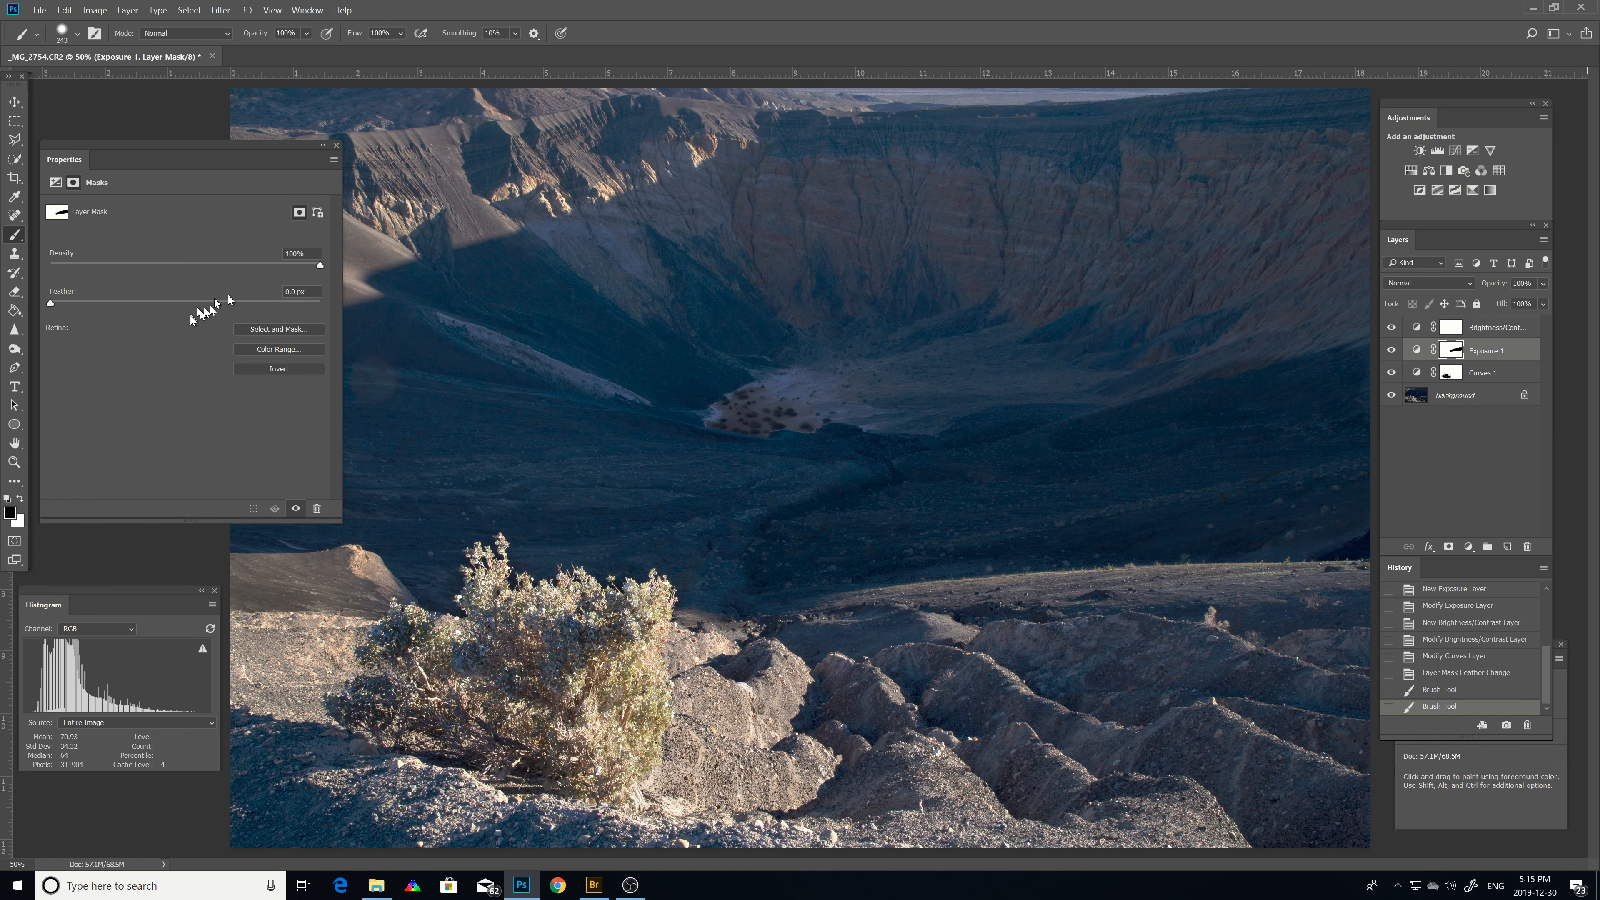
left_click_drag(50, 306, 200, 304)
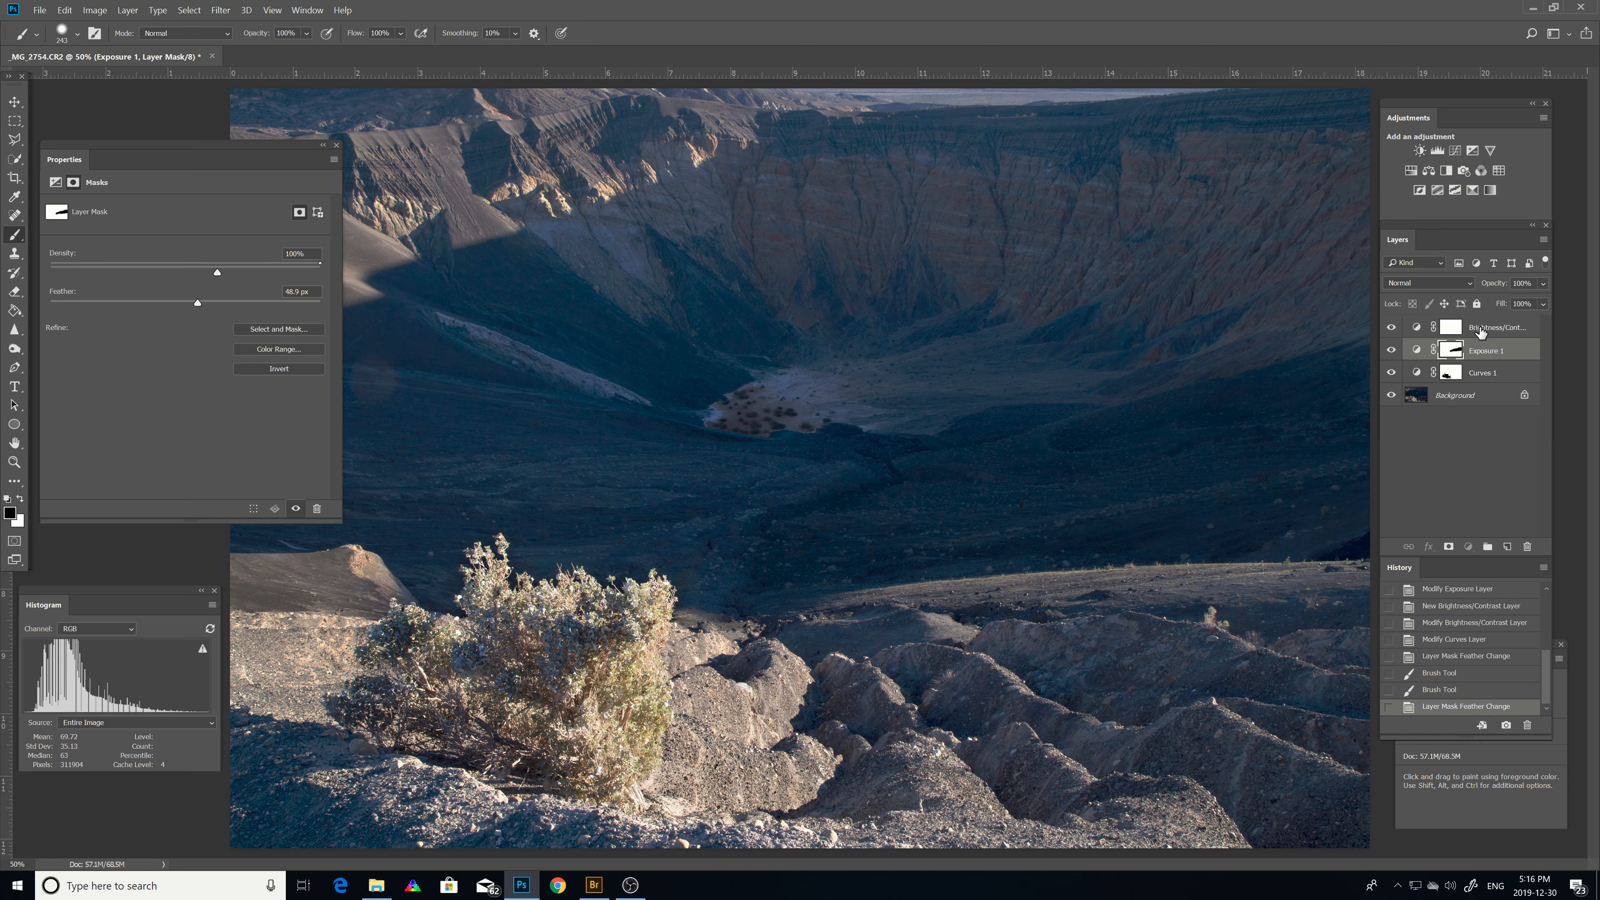
Select the Brightness/Contrast layer's mask and paint black across the dark middle ground above the bush.
left_click(1474, 329)
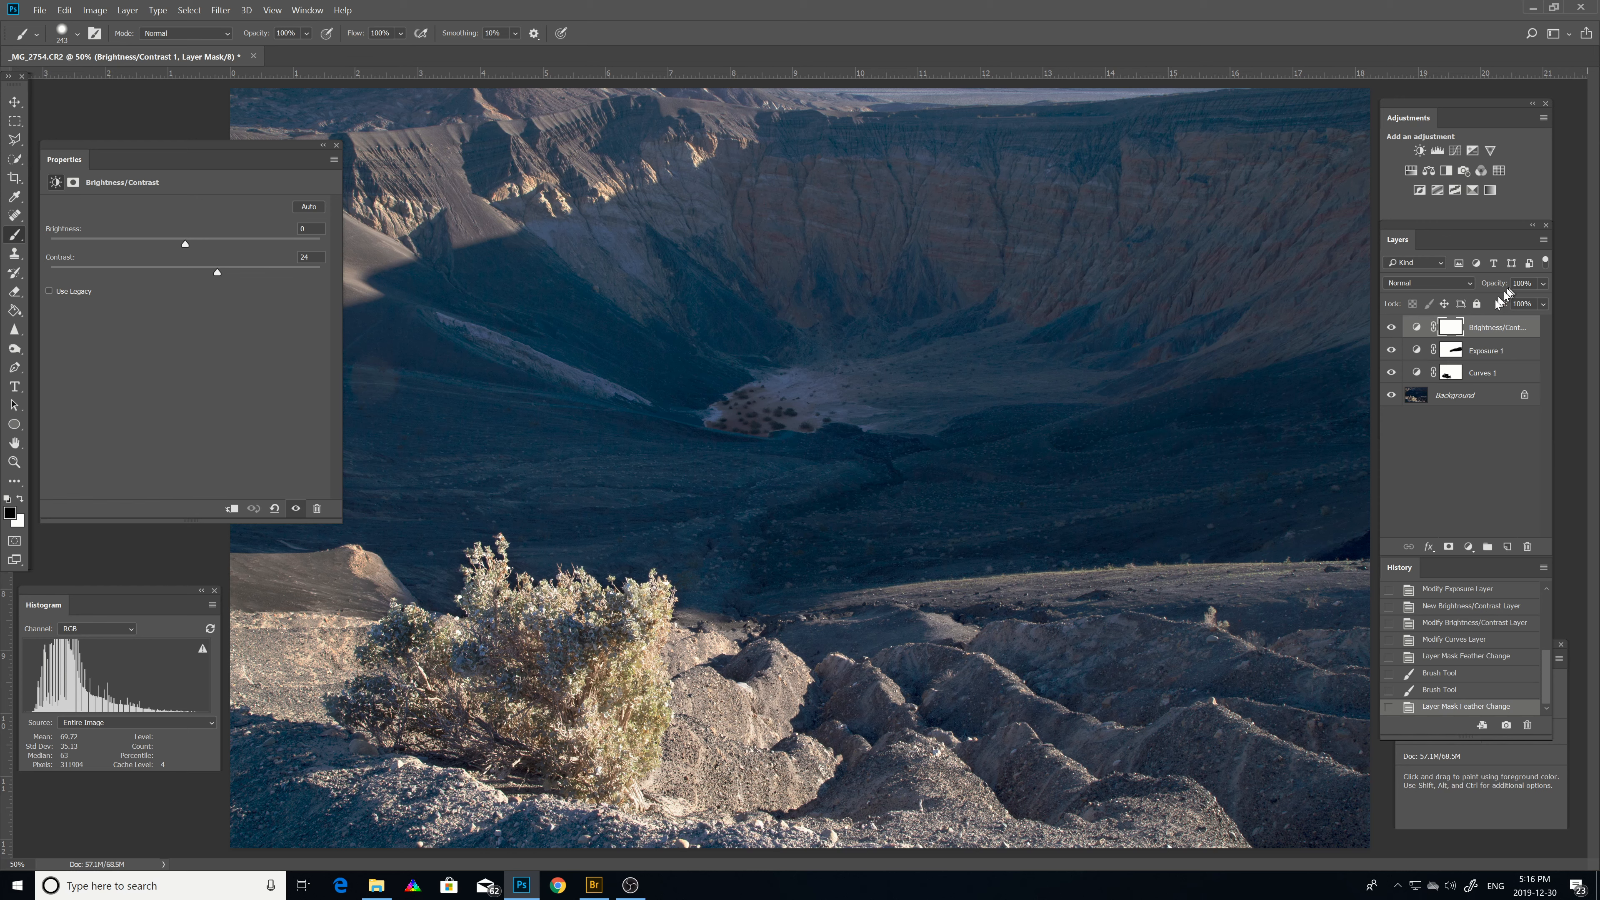
left_click(1451, 329)
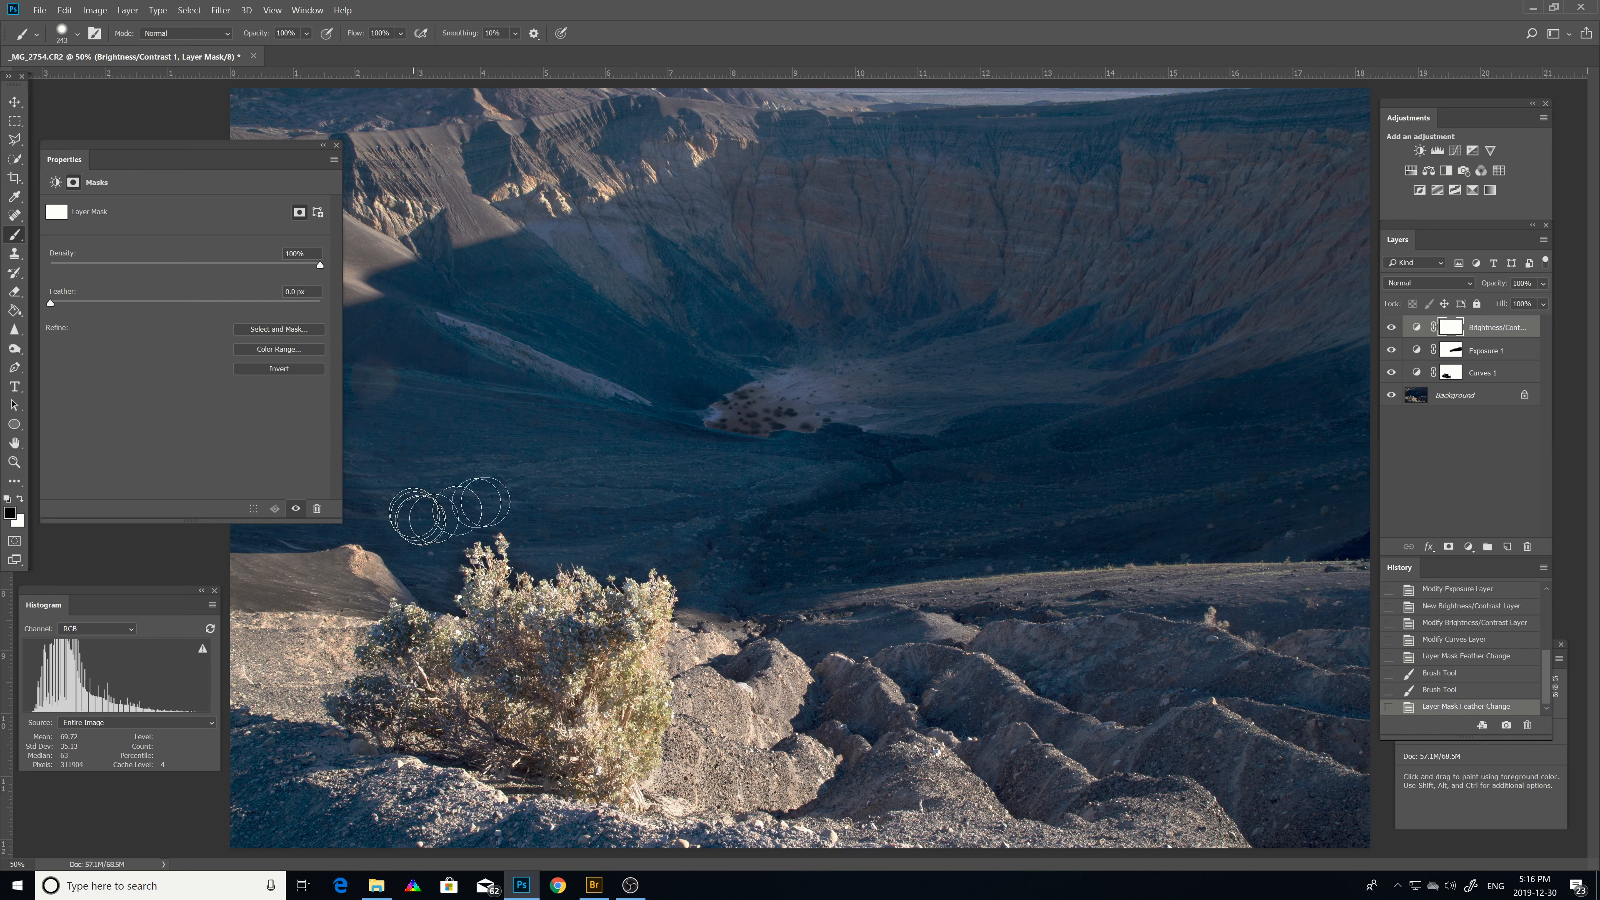
mouse_move(482, 502)
left_mouse_down()
mouse_move(771, 464)
mouse_move(750, 476)
left_mouse_up()
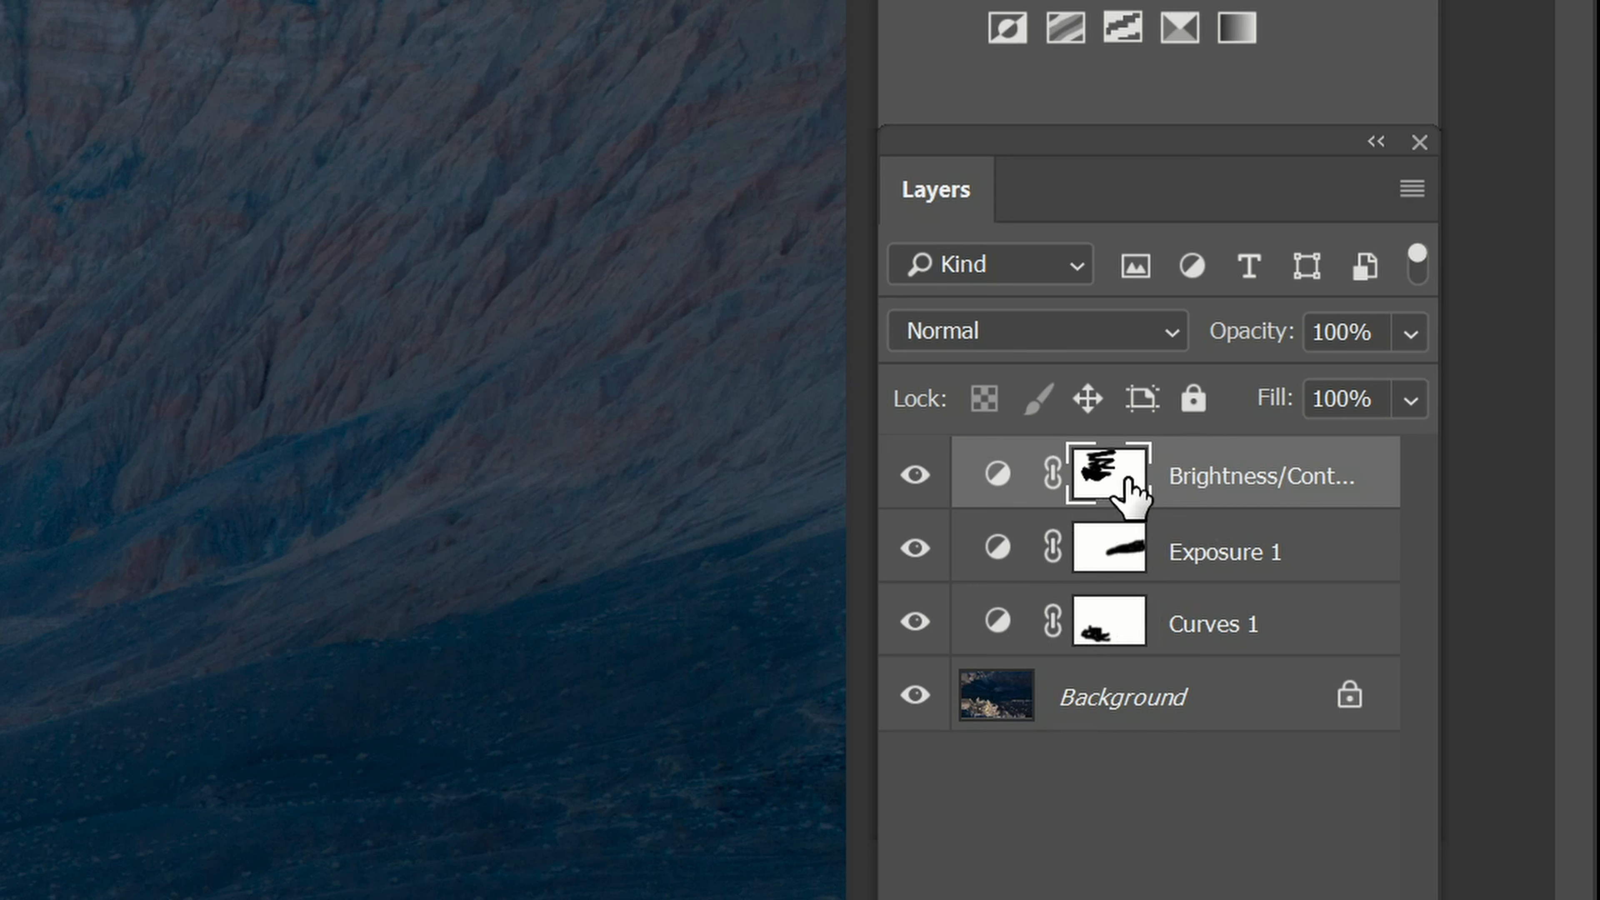
left_click_drag(1109, 504, 1118, 473)
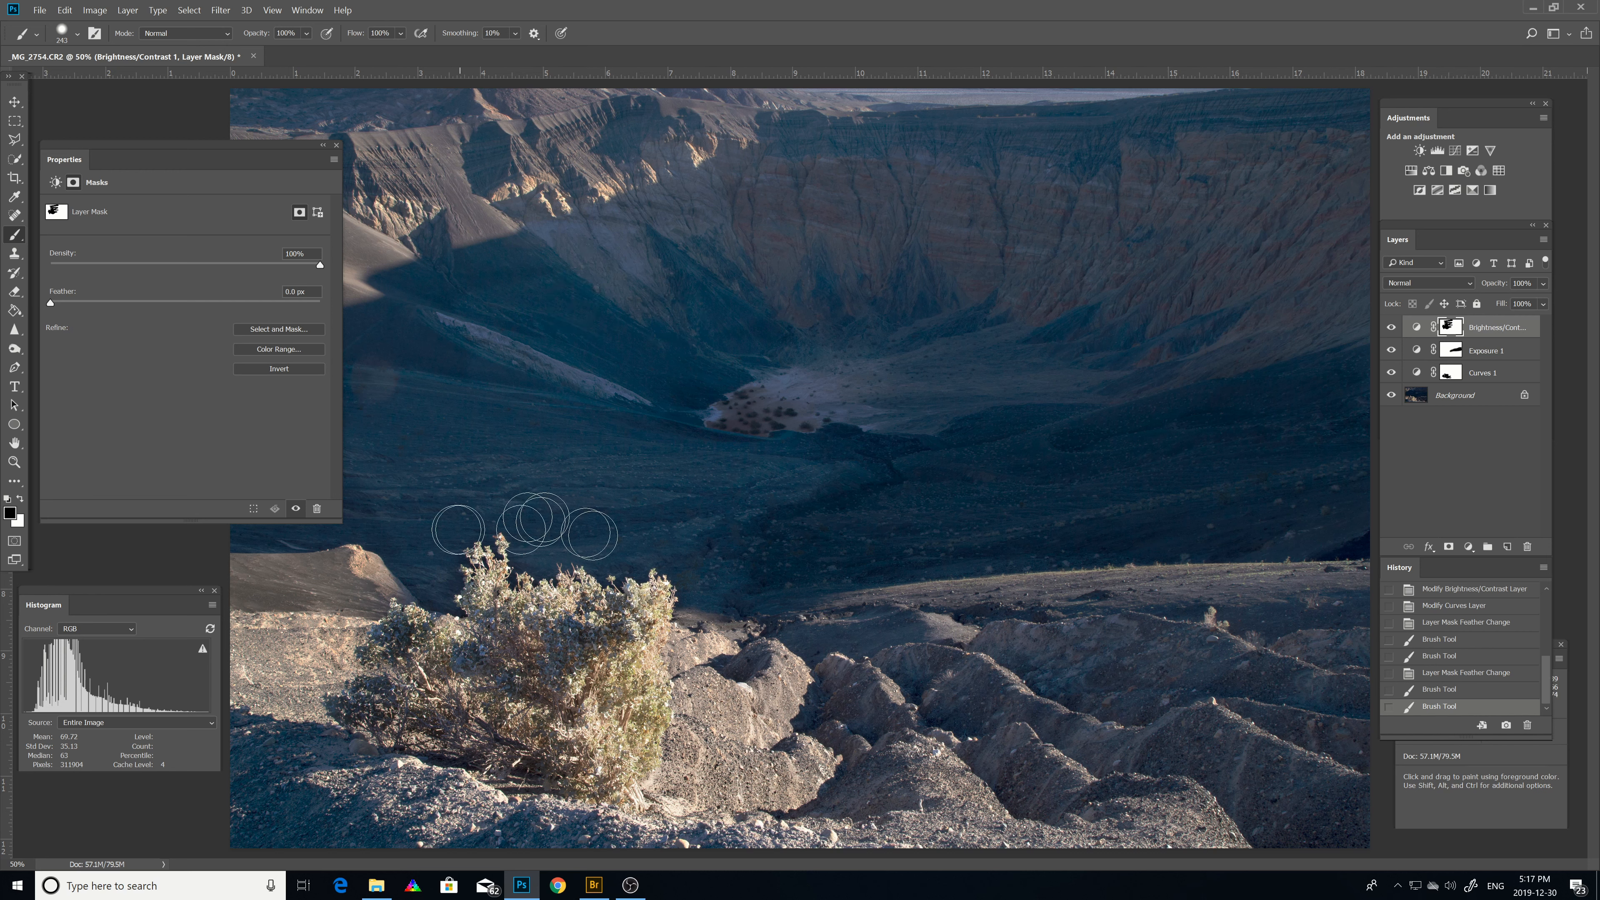
Select the Curves layer and enlarge the Properties panel to examine its curve.
left_click(1478, 355)
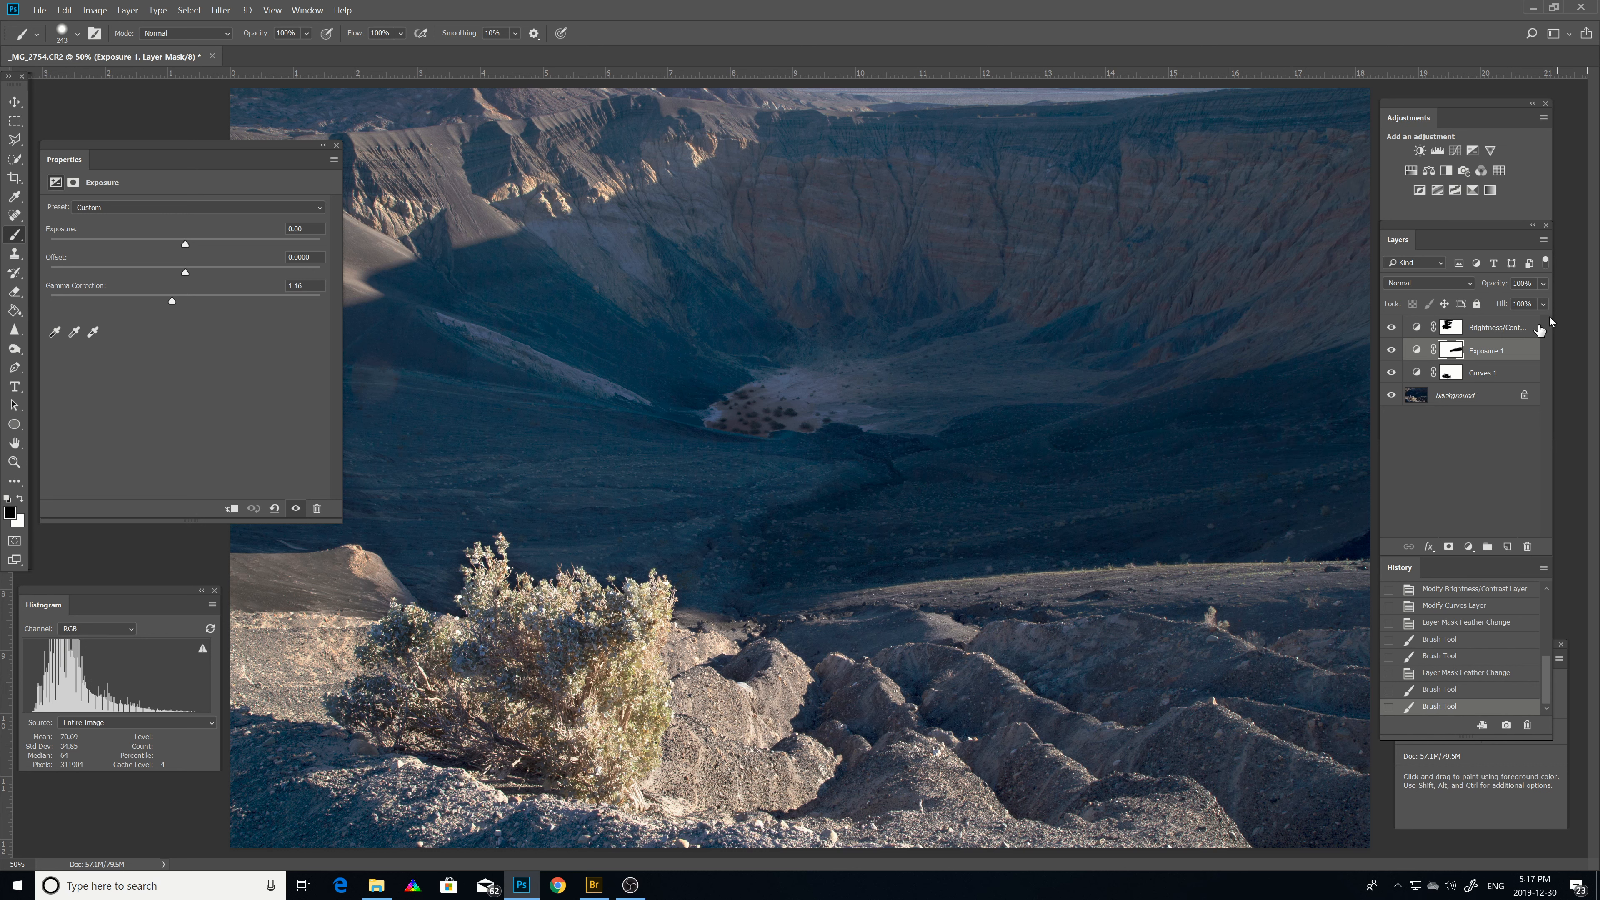
left_click(1489, 374)
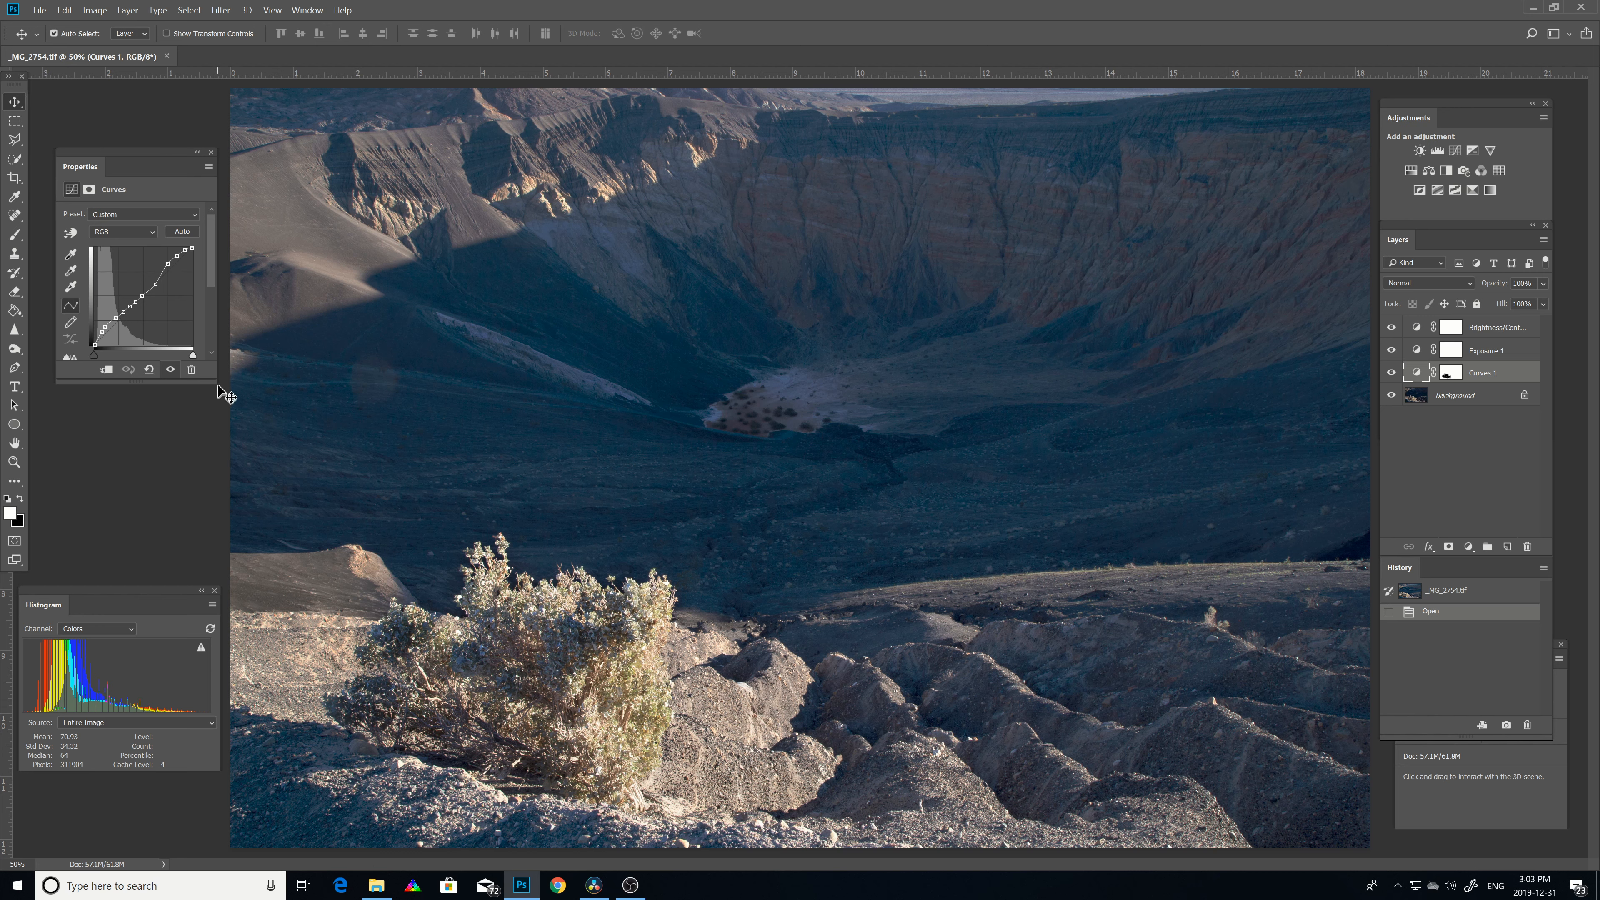
left_click_drag(215, 382, 365, 533)
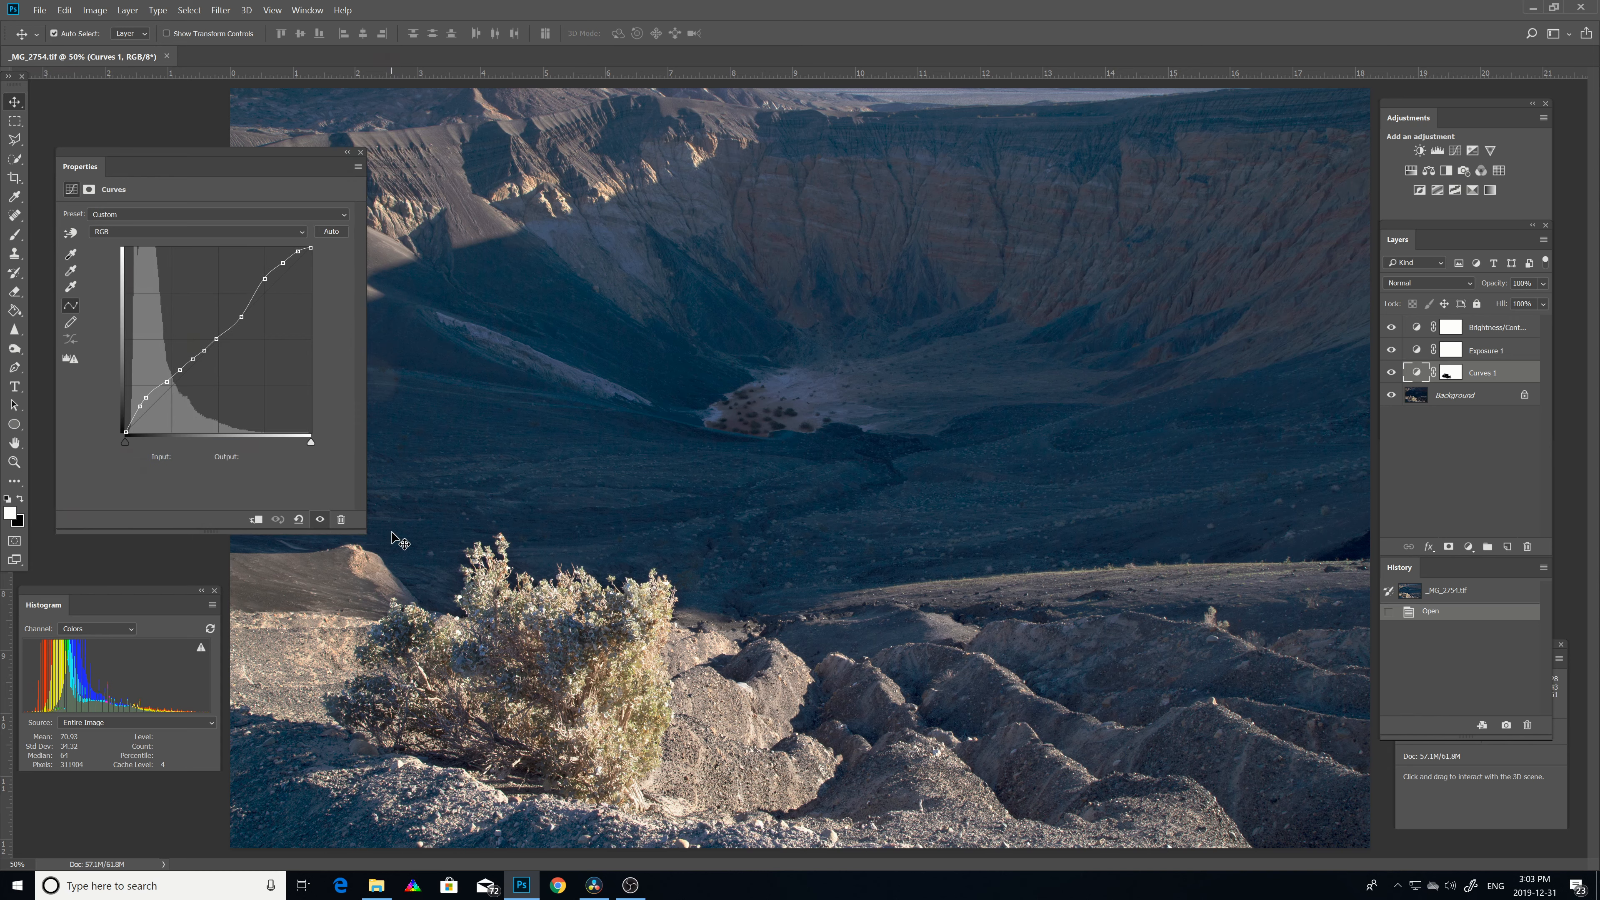